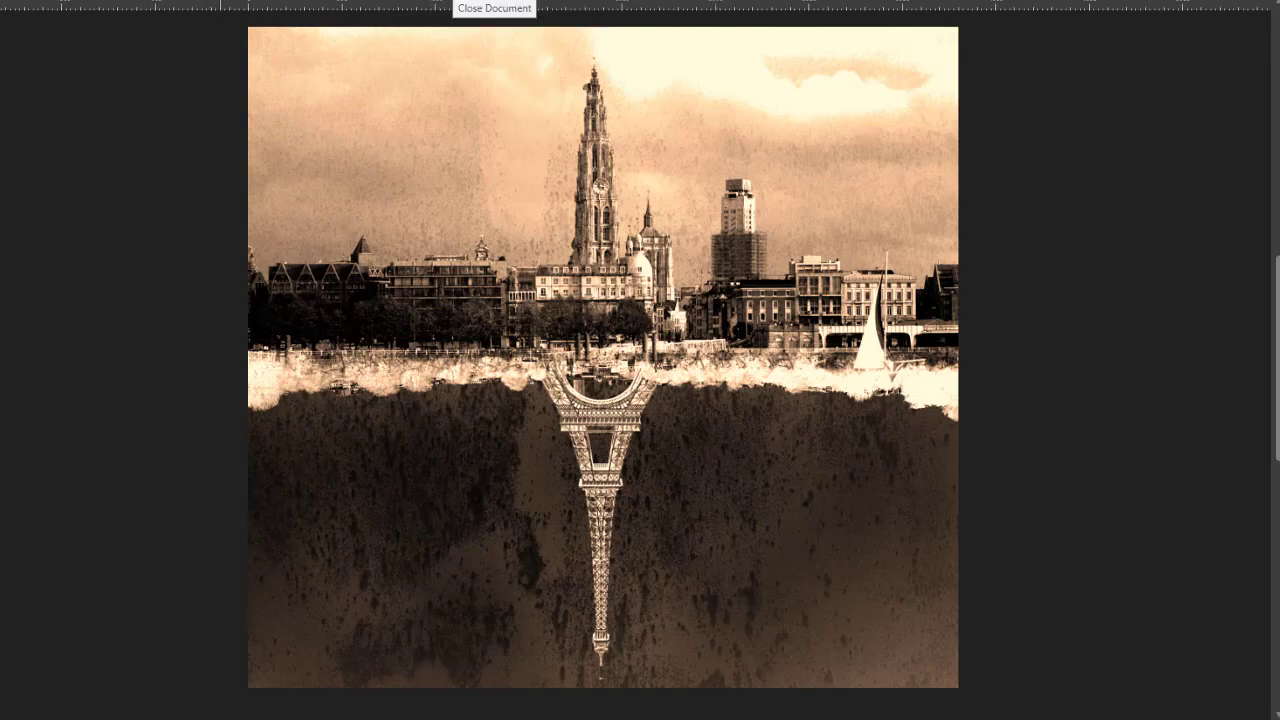
- Close the finished composite and review the Antwerp skyline, Eiffel Tower and abstract texture source photos
left_click(450, 2)
left_click(262, 2)
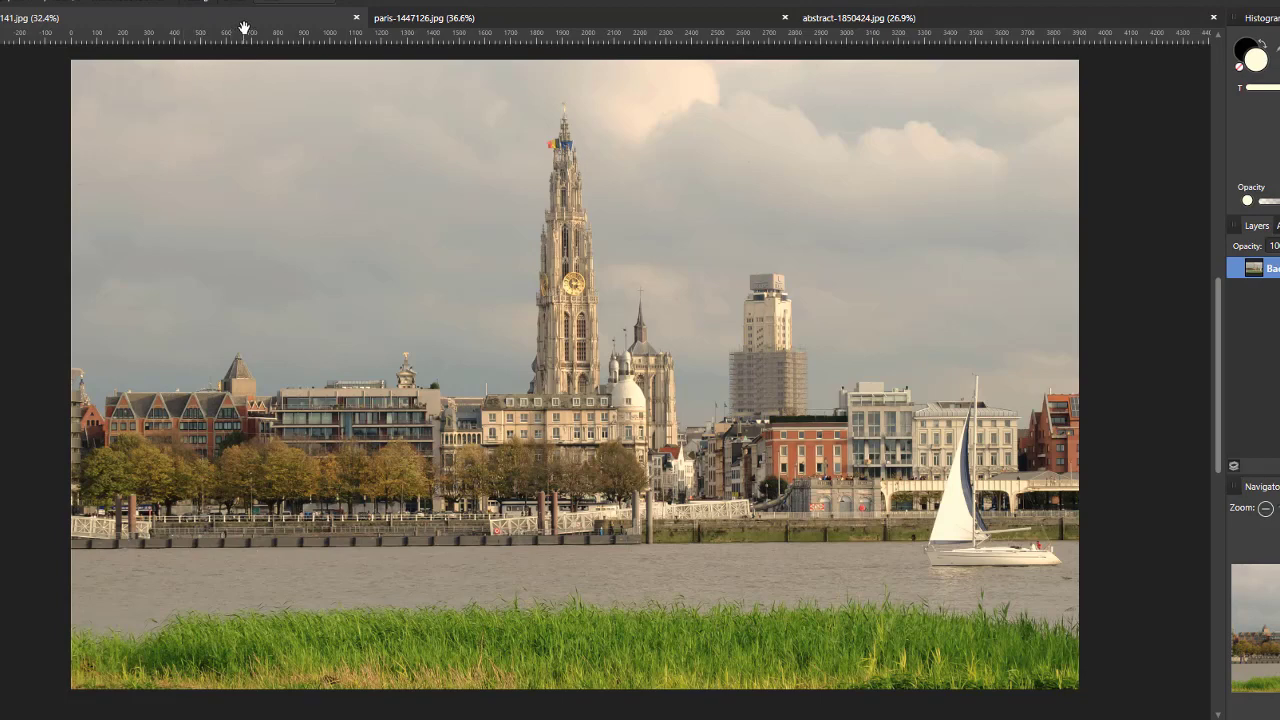
left_click(565, 24)
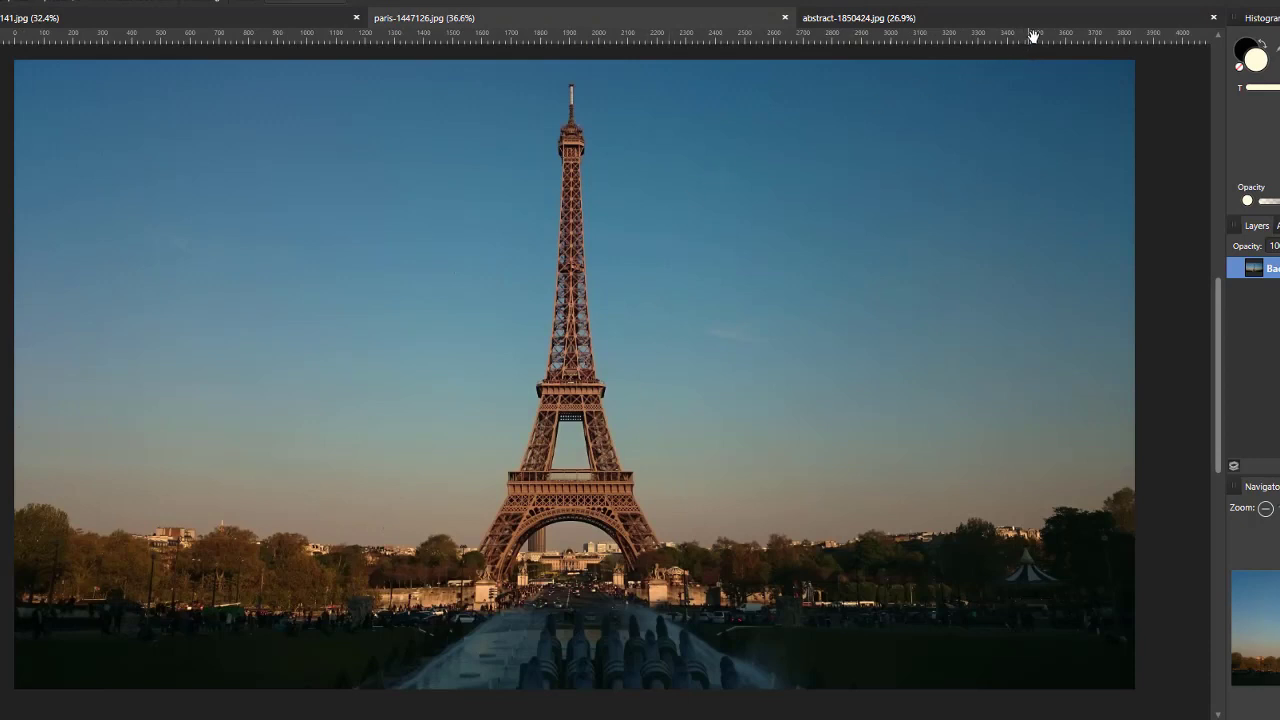
left_click(1080, 25)
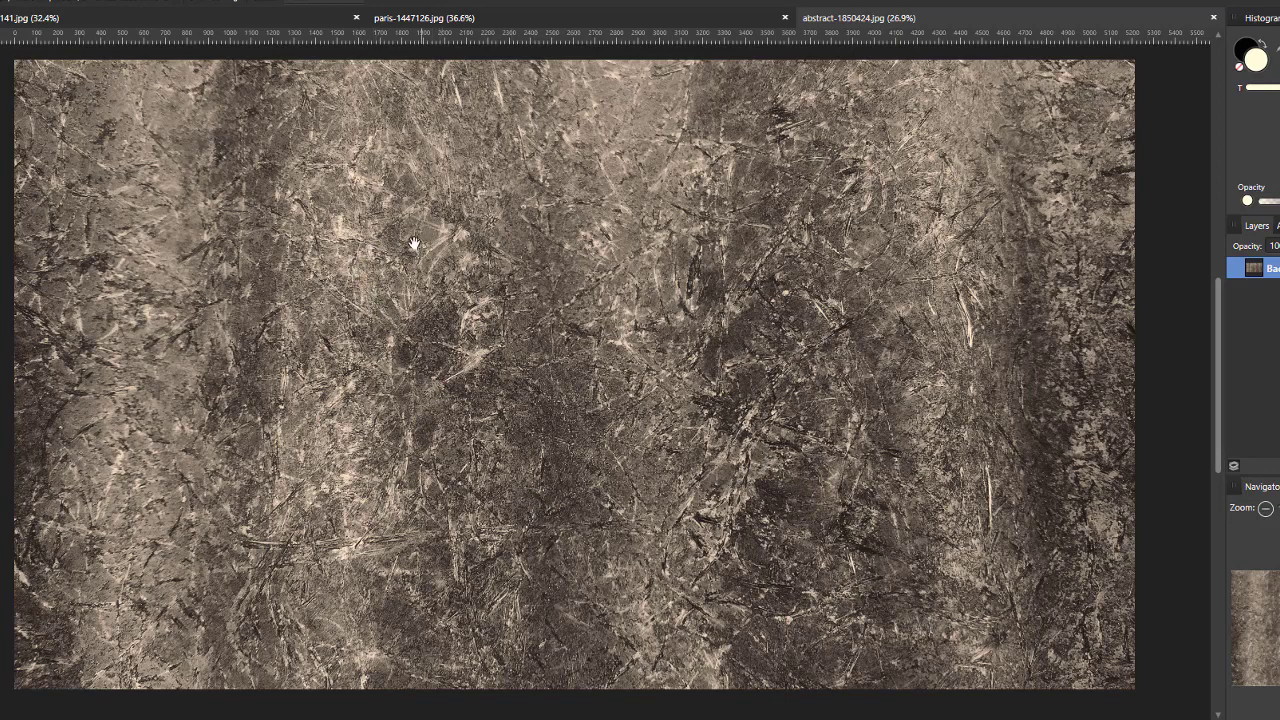
left_click(292, 18)
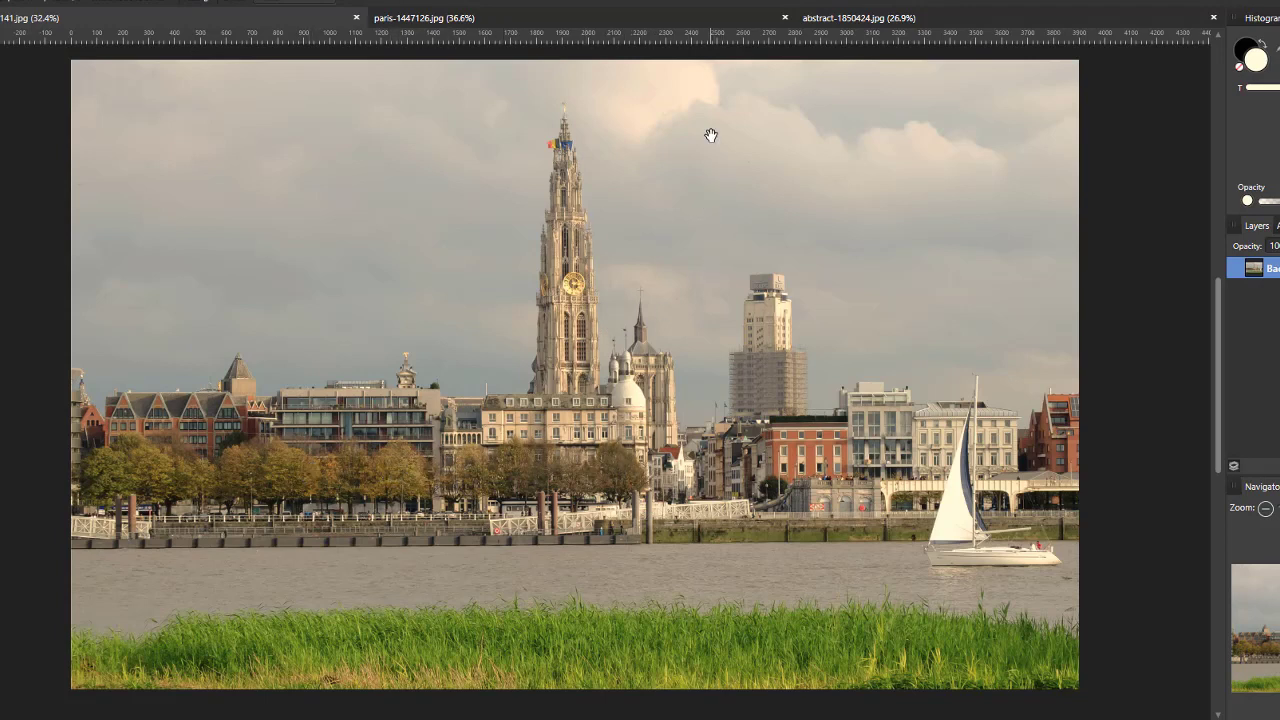
left_click(644, 25)
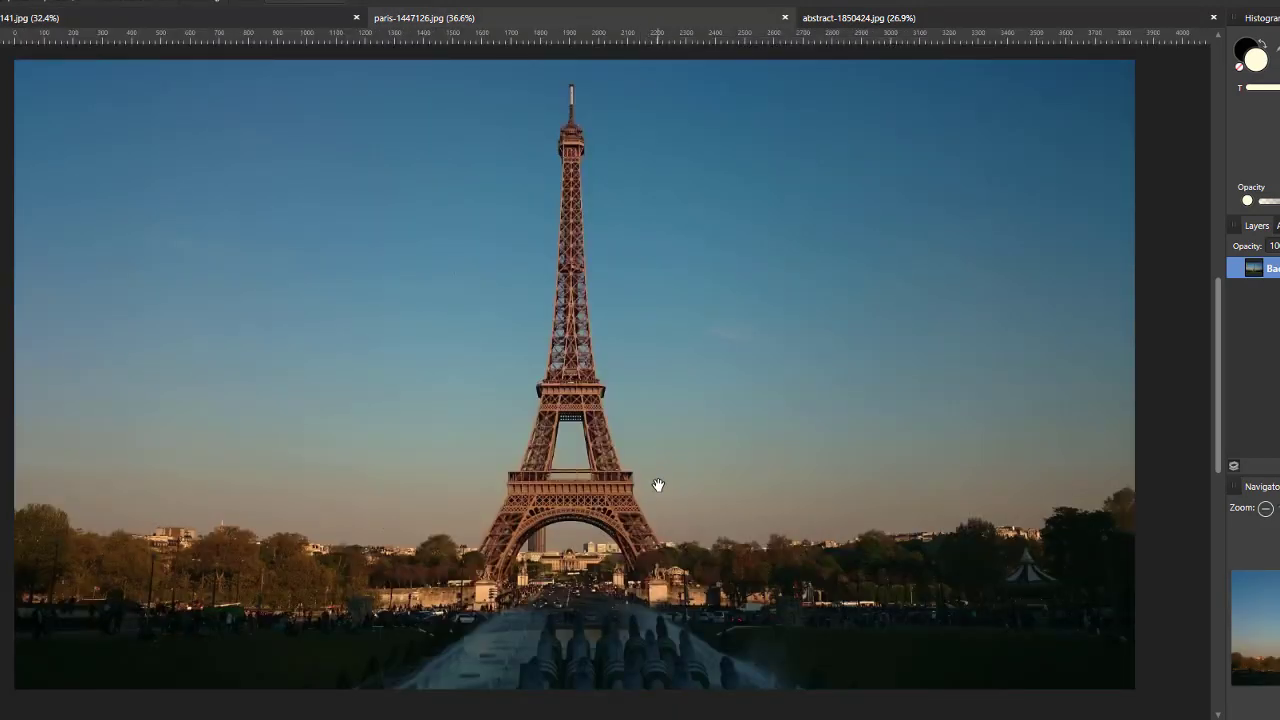
left_click(252, 27)
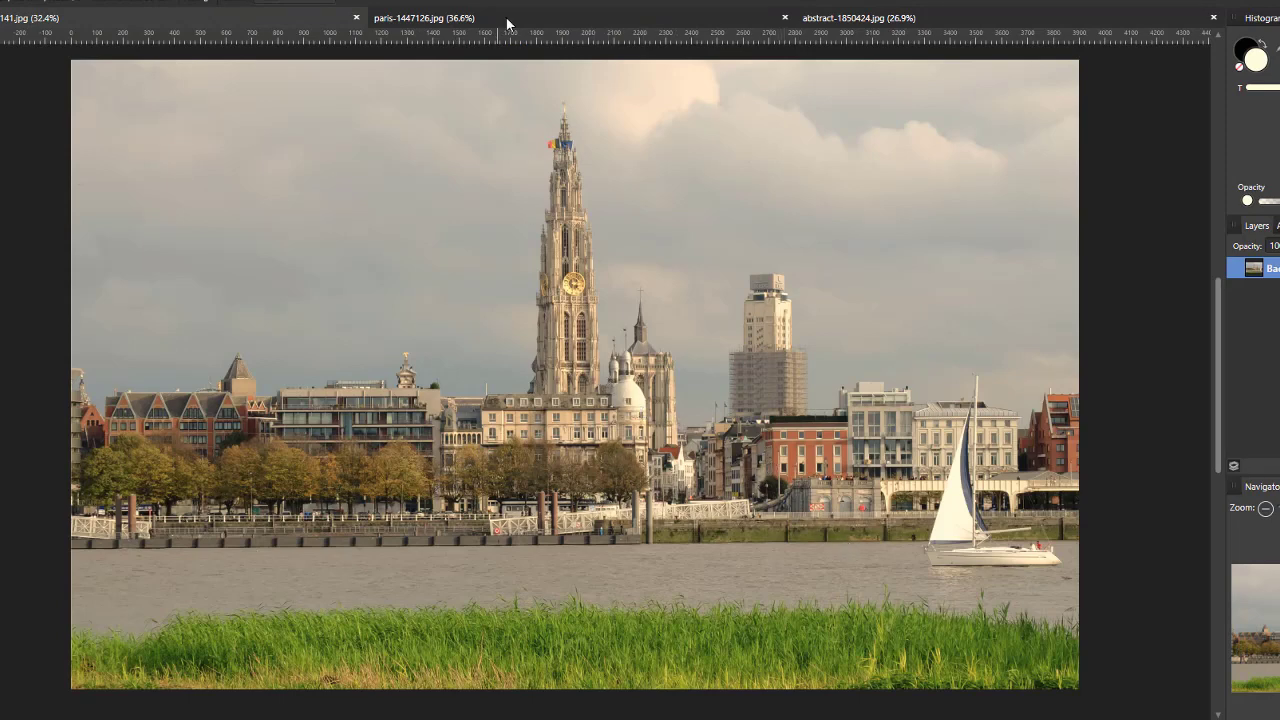
left_click(548, 22)
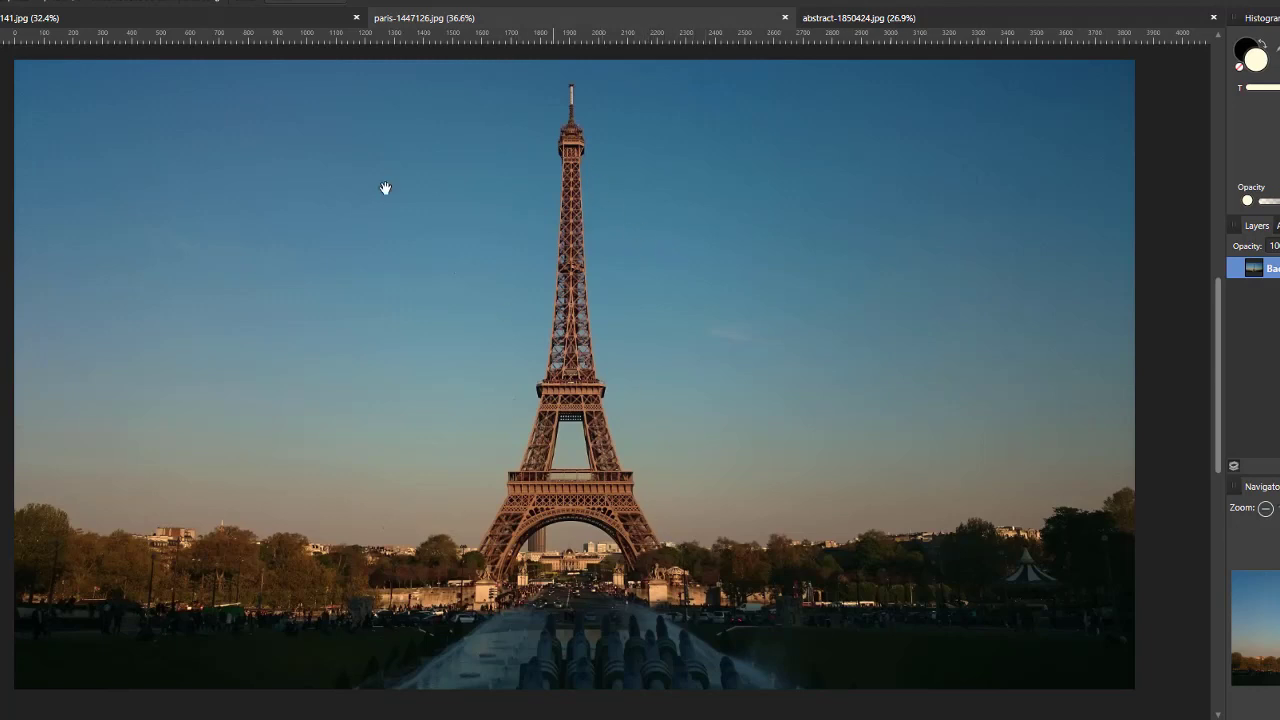
left_click(250, 16)
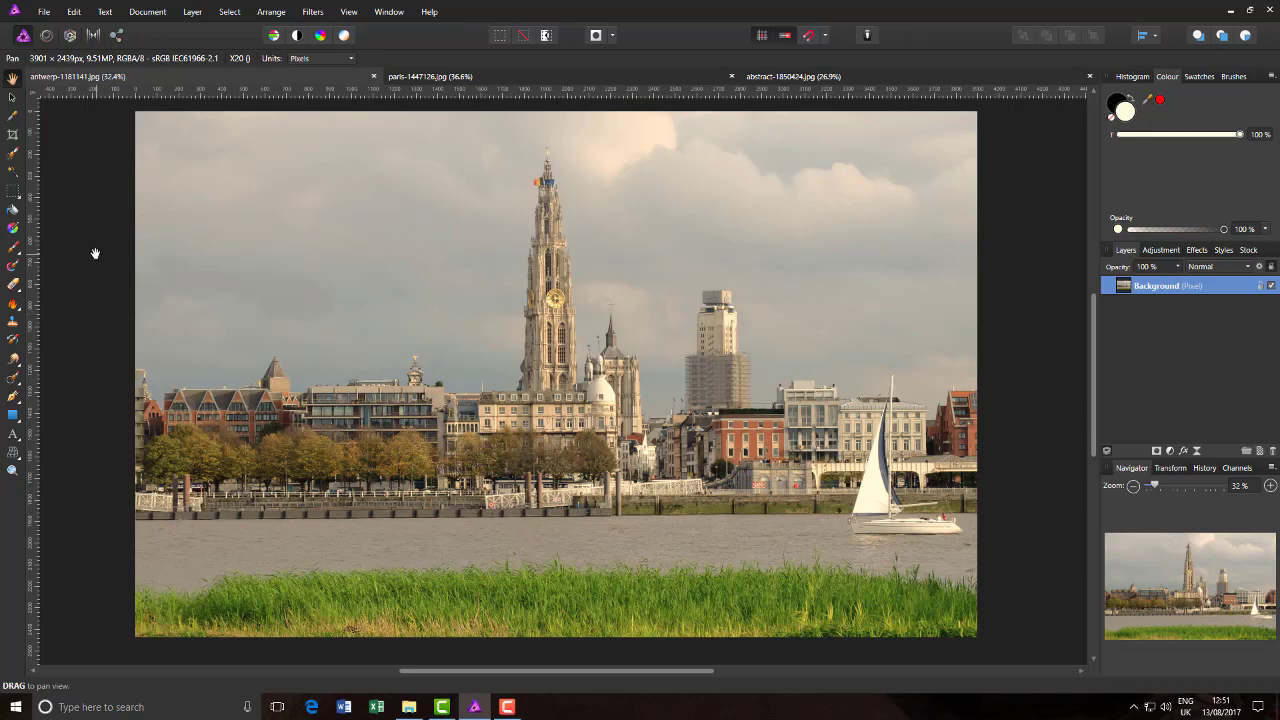
- Create a new print document of 40 by 30 cm at 300 DPI with a transparent background
left_click(44, 12)
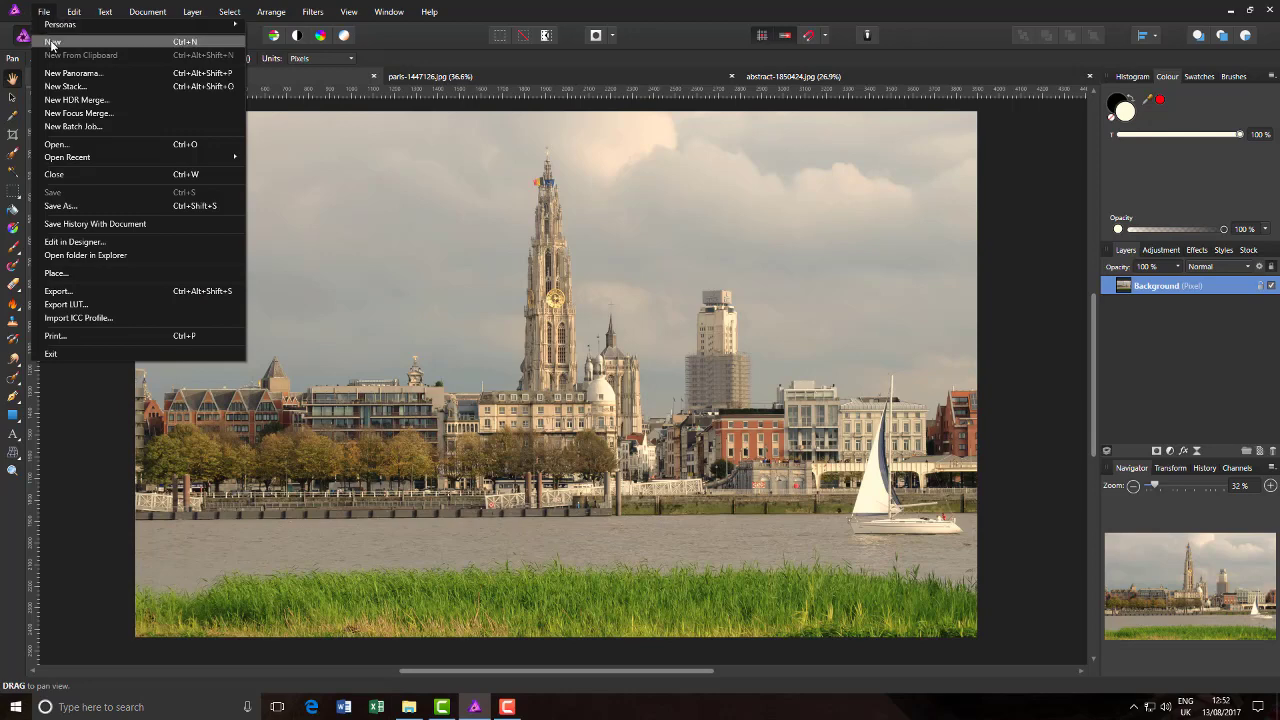
left_click(51, 44)
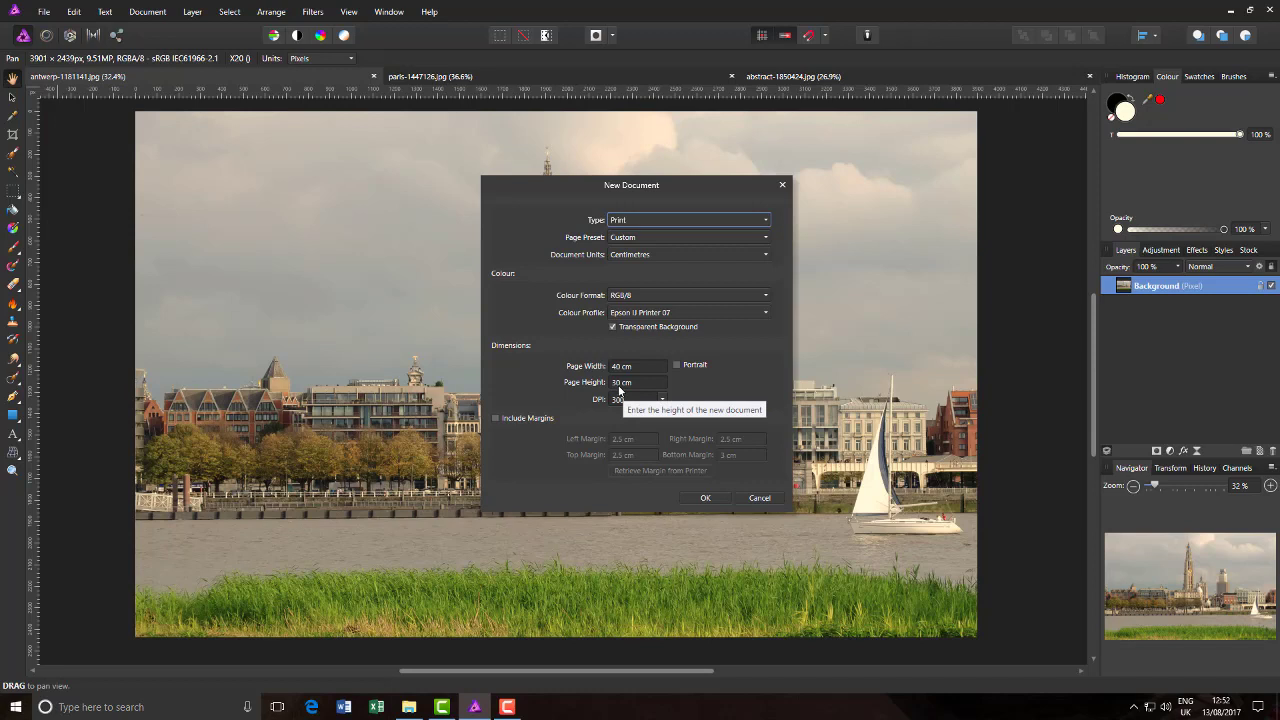
left_click(765, 256)
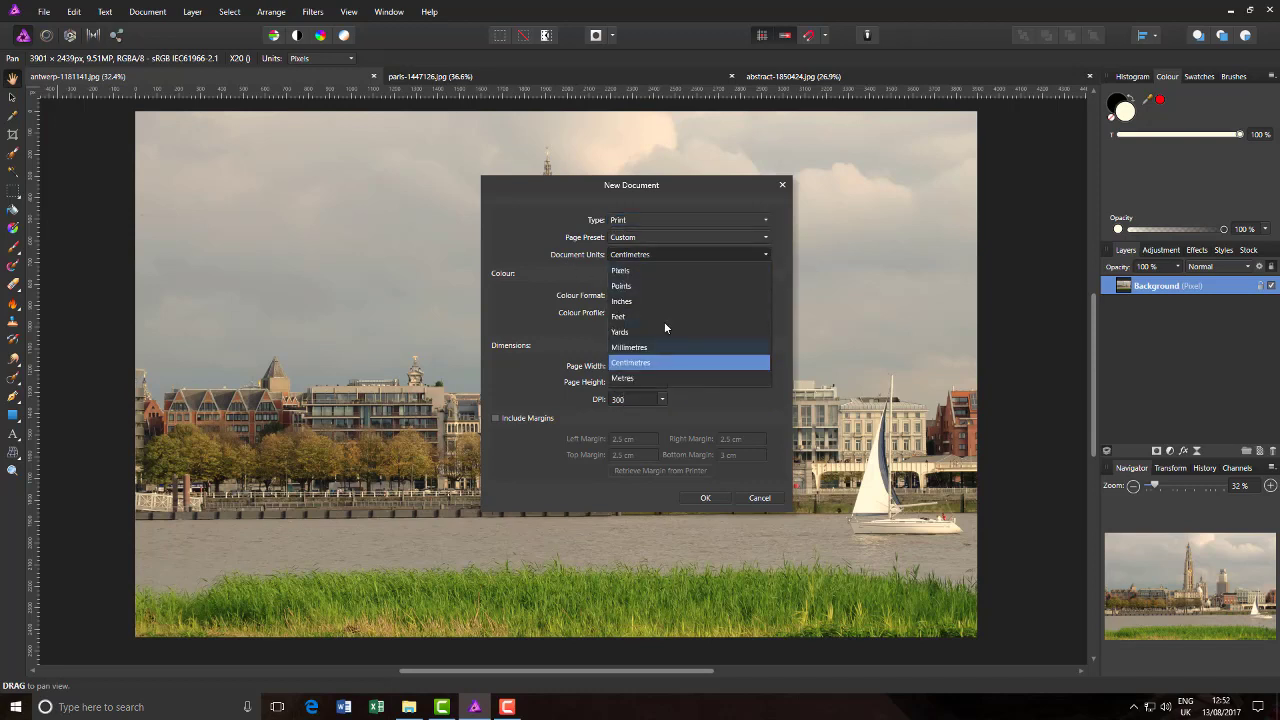
left_click(766, 255)
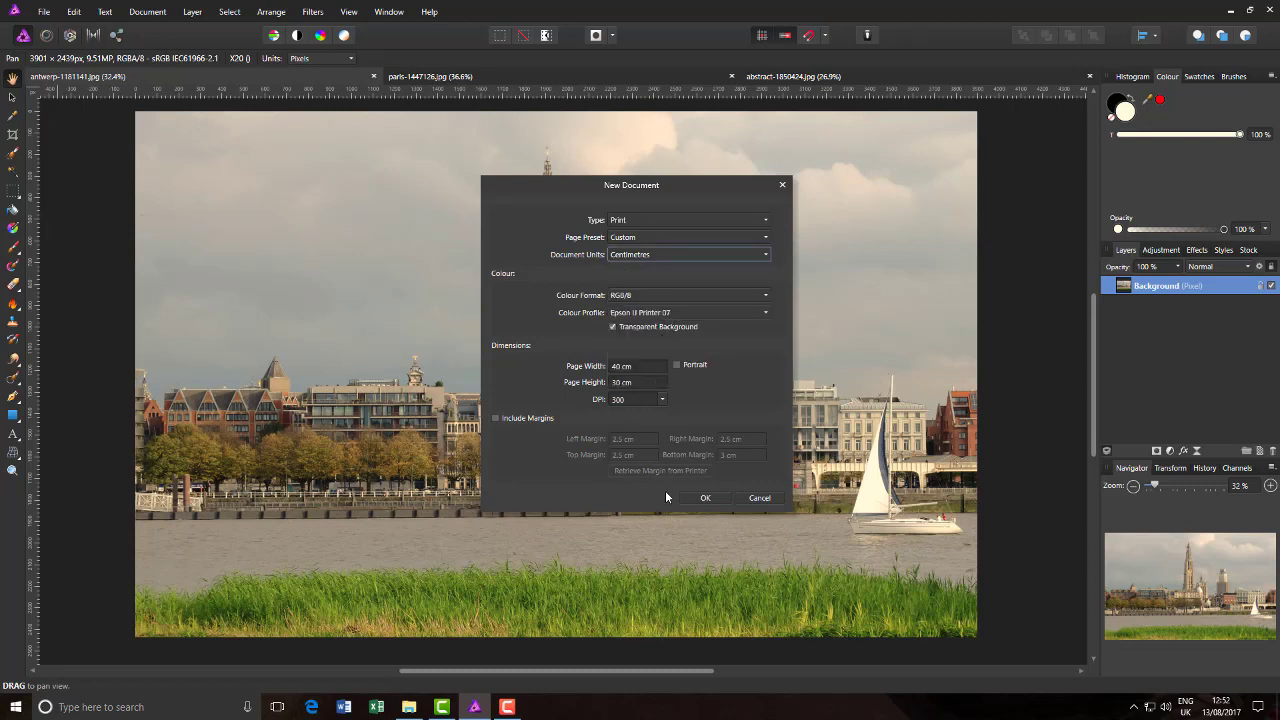
left_click(705, 498)
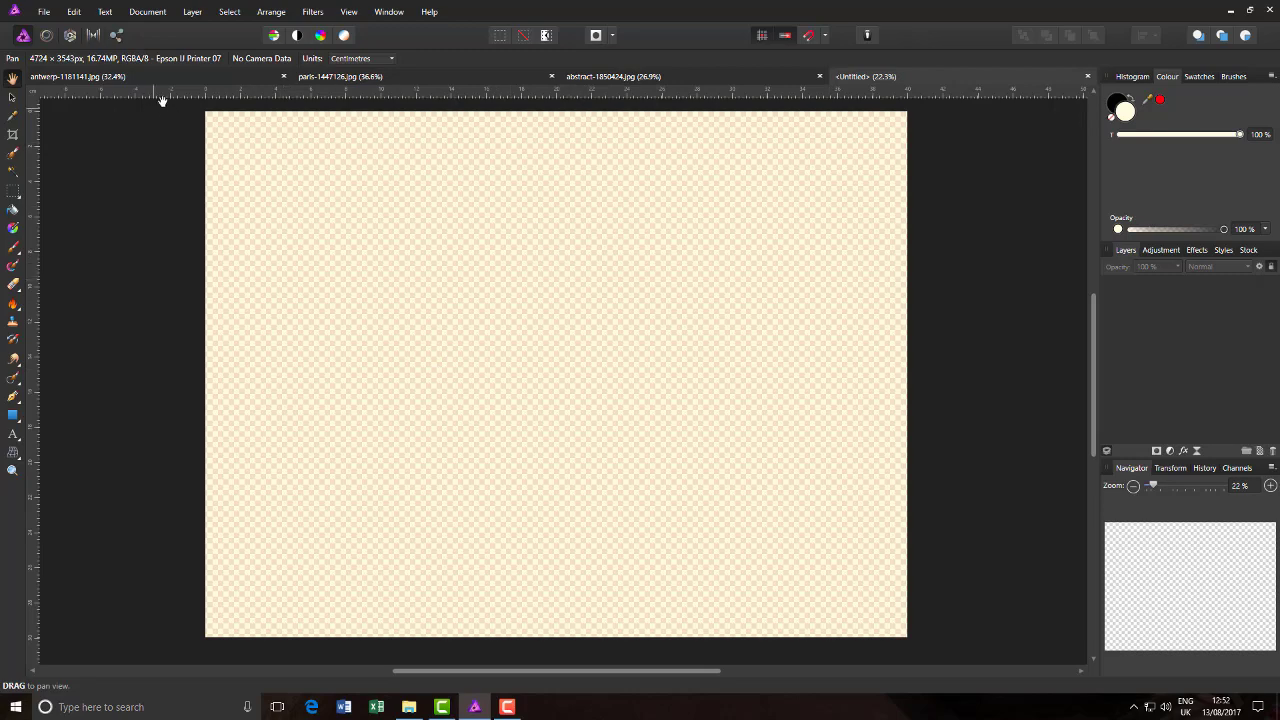
- Copy the Background layer of antwerp-1181141.jpg and paste it into the new untitled document
left_click(194, 80)
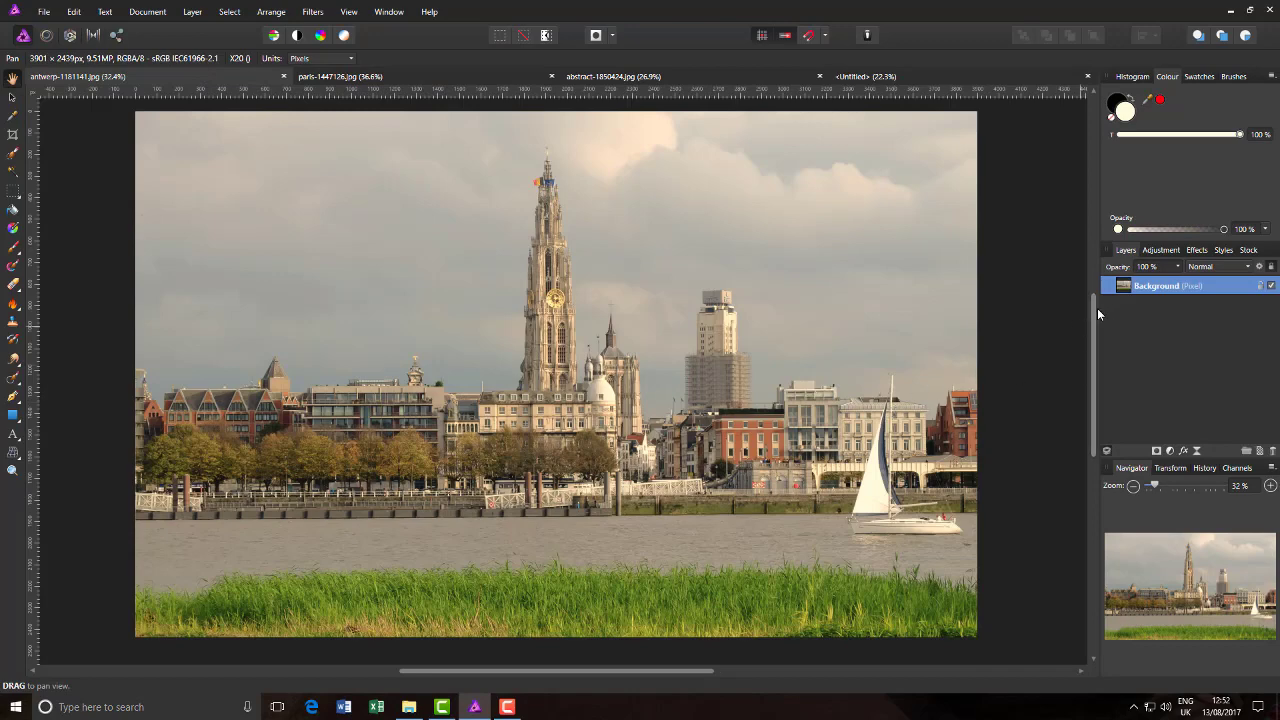
right_click(1157, 287)
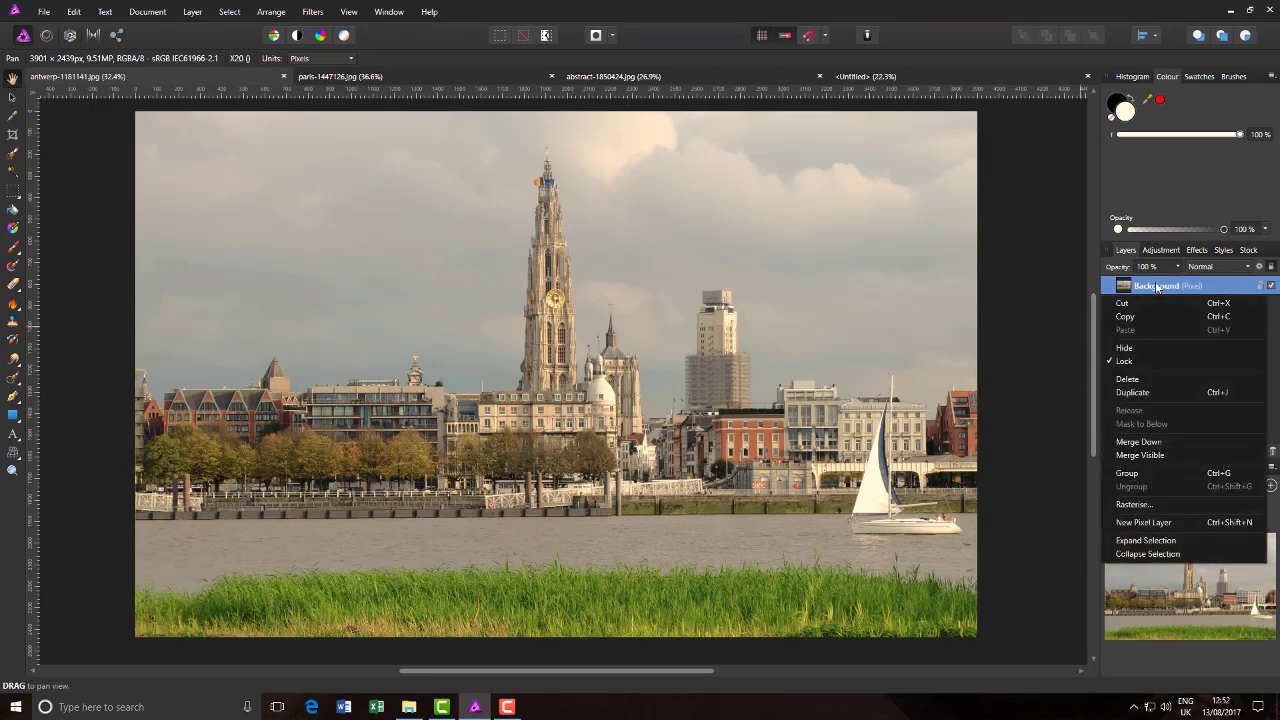
left_click(1133, 322)
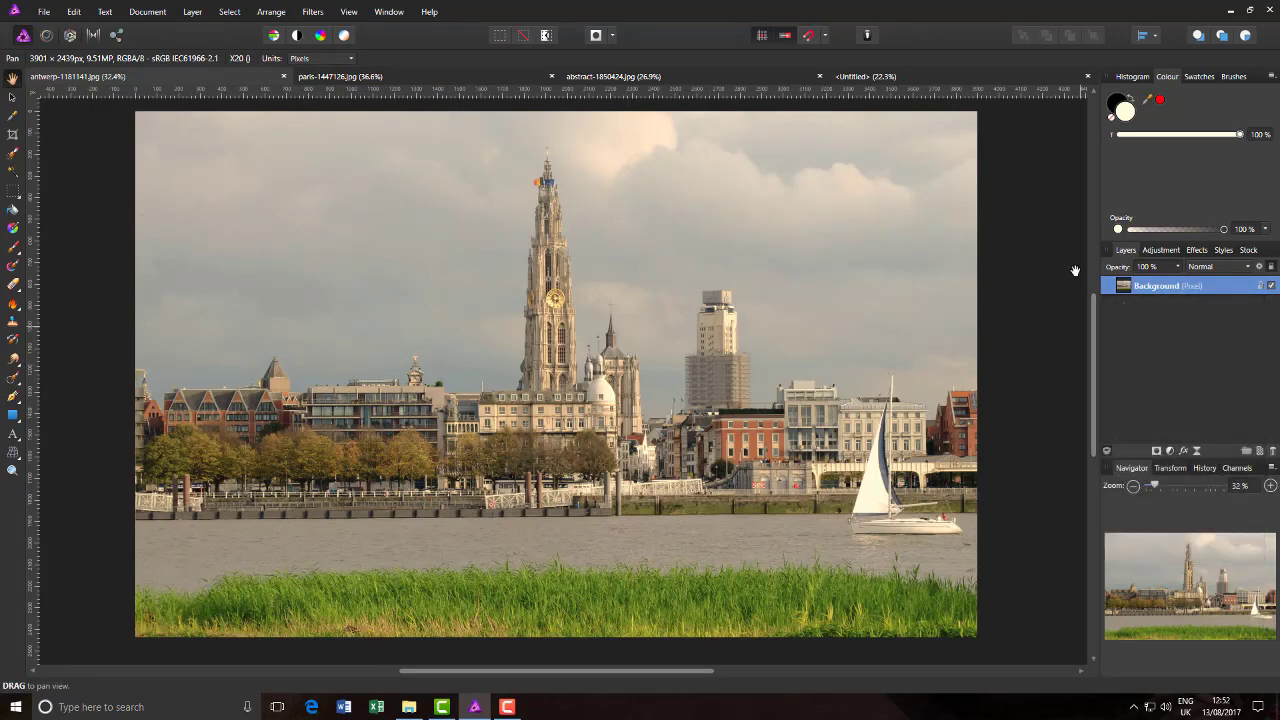
left_click(874, 77)
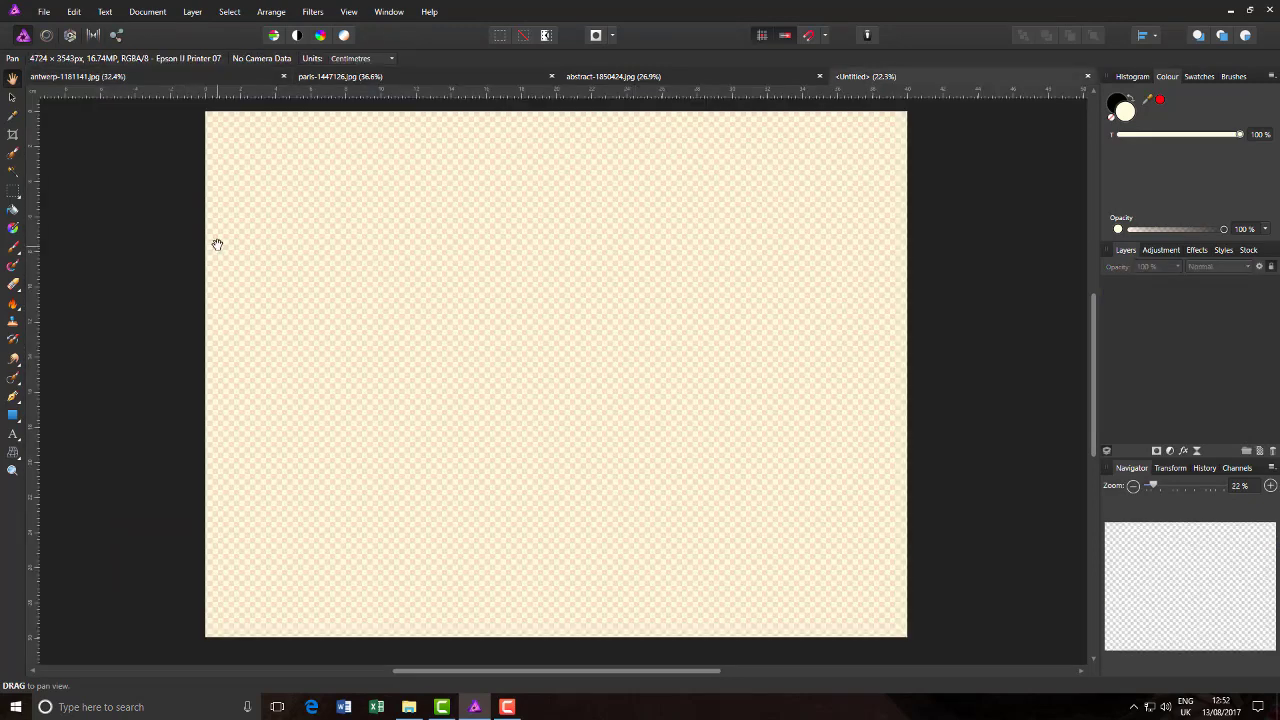
left_click(75, 12)
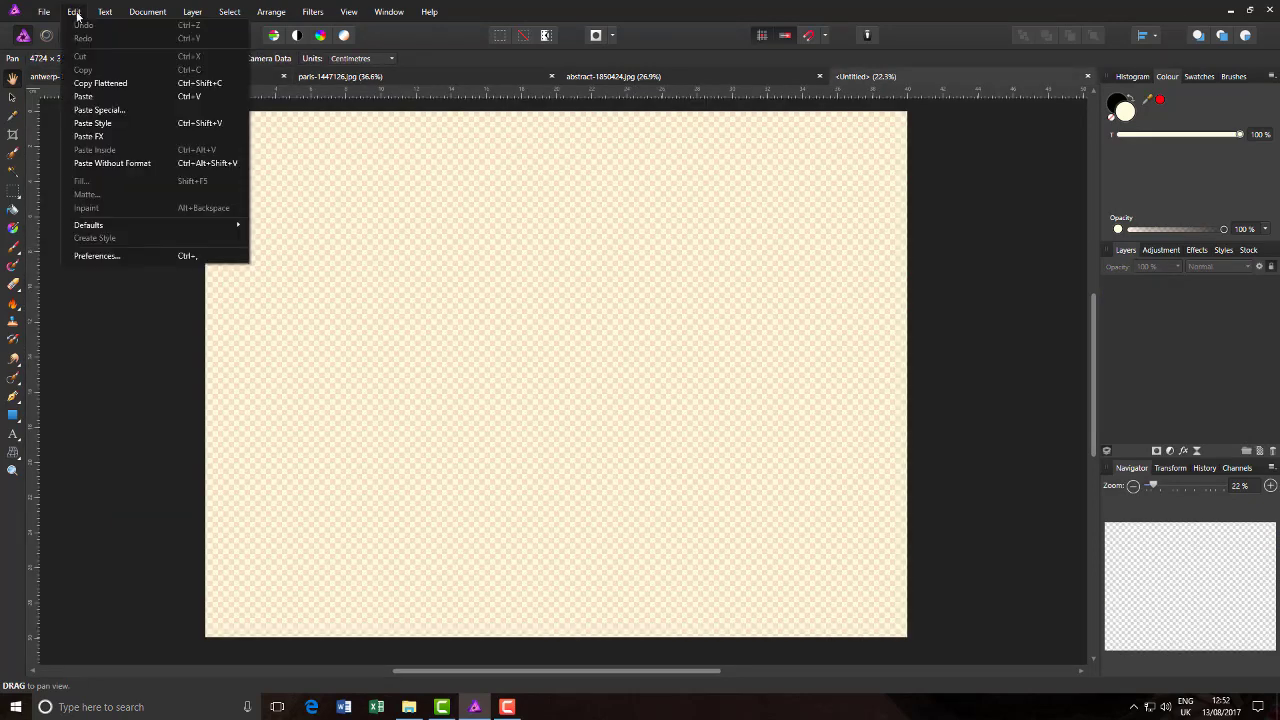
left_click(78, 97)
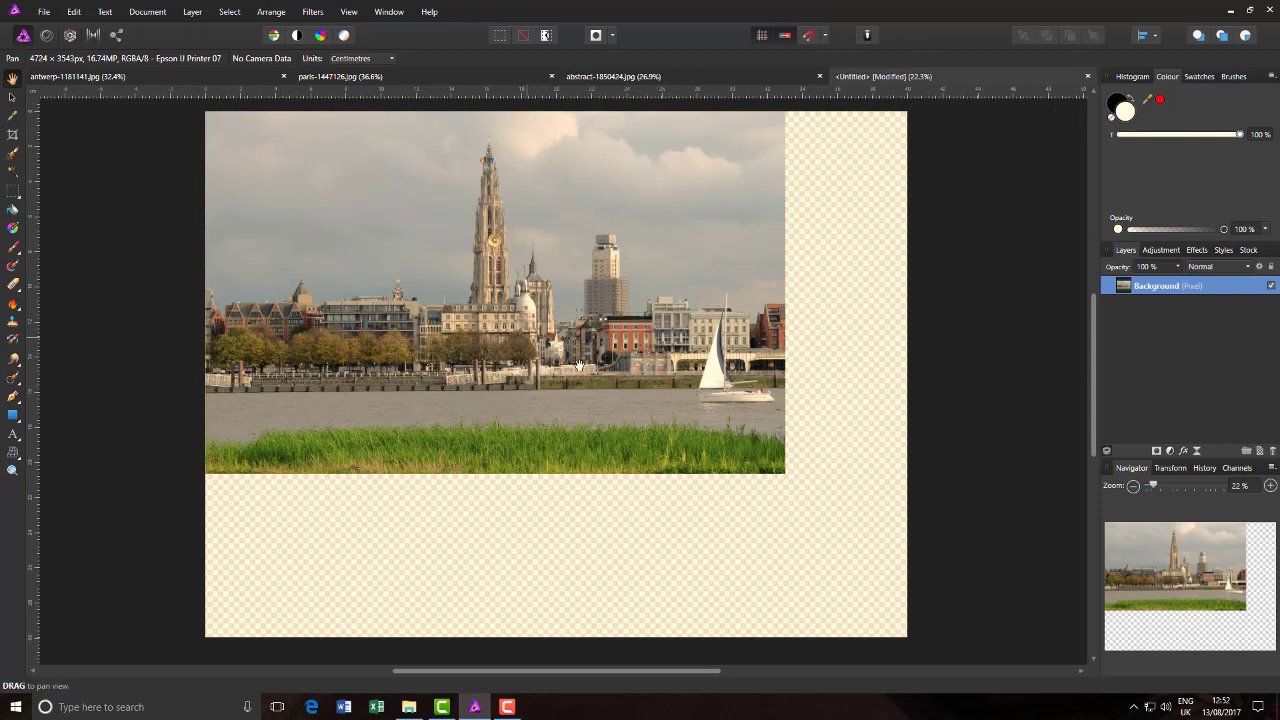
- Rename the pasted skyline layer antwerp
double_click(1159, 286)
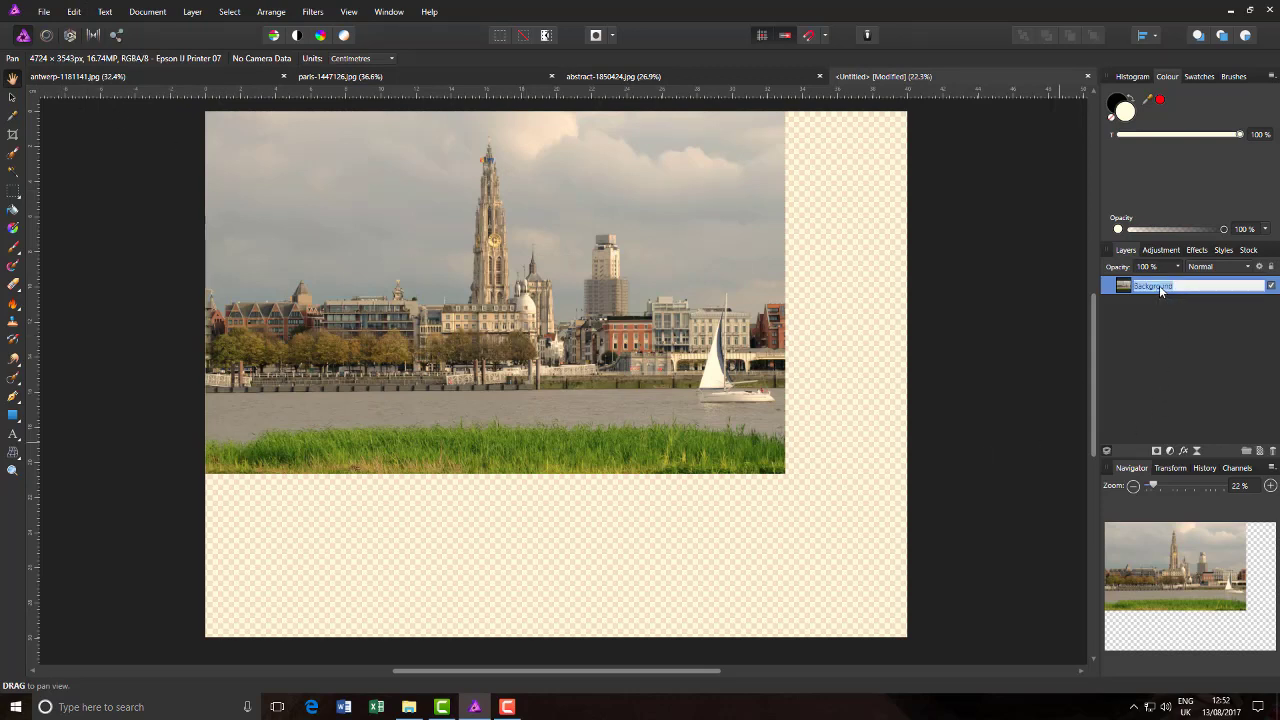
type("antwerp")
key("Return")
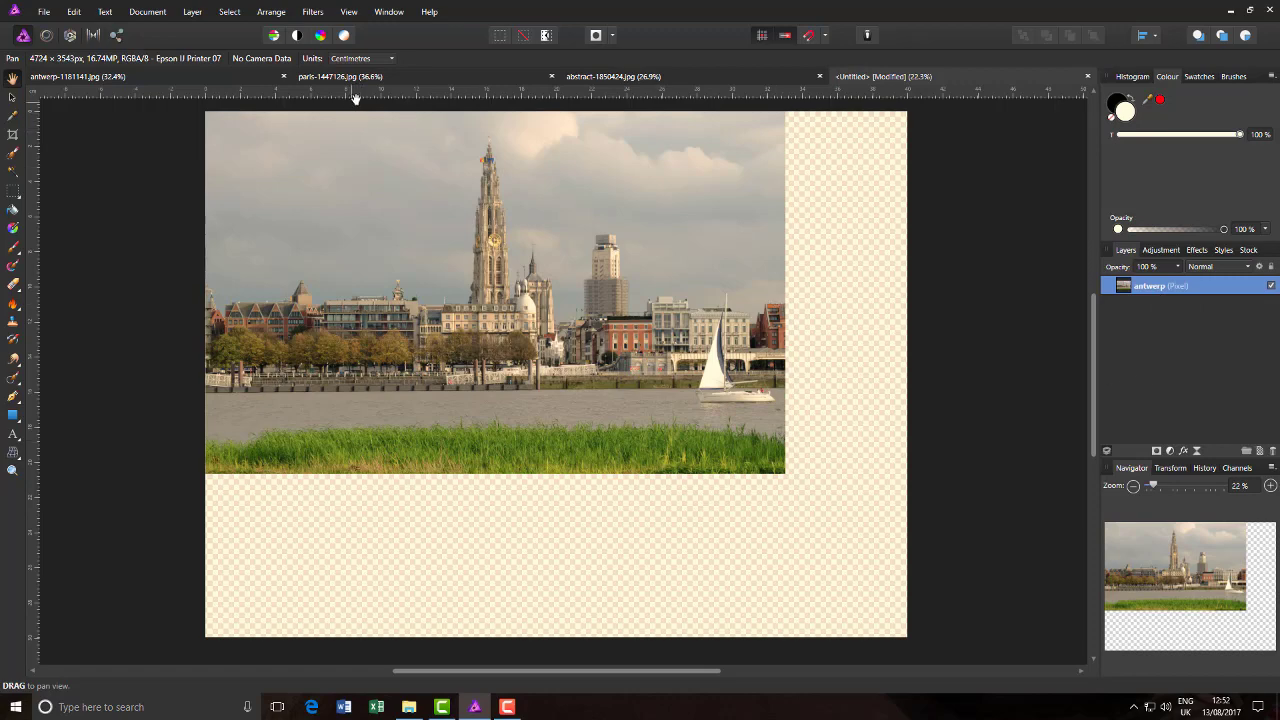
- Copy the Background layer of paris-1447126.jpg and paste it above the antwerp layer in the untitled document
left_click(420, 76)
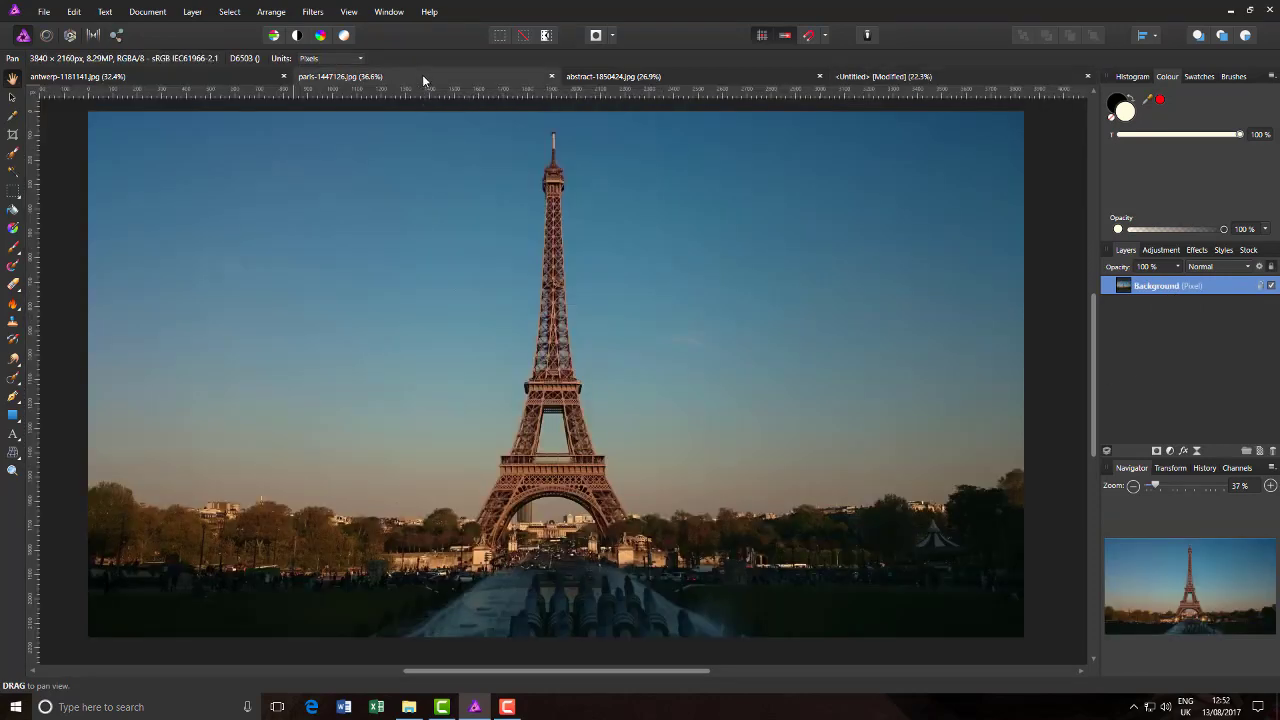
right_click(1175, 288)
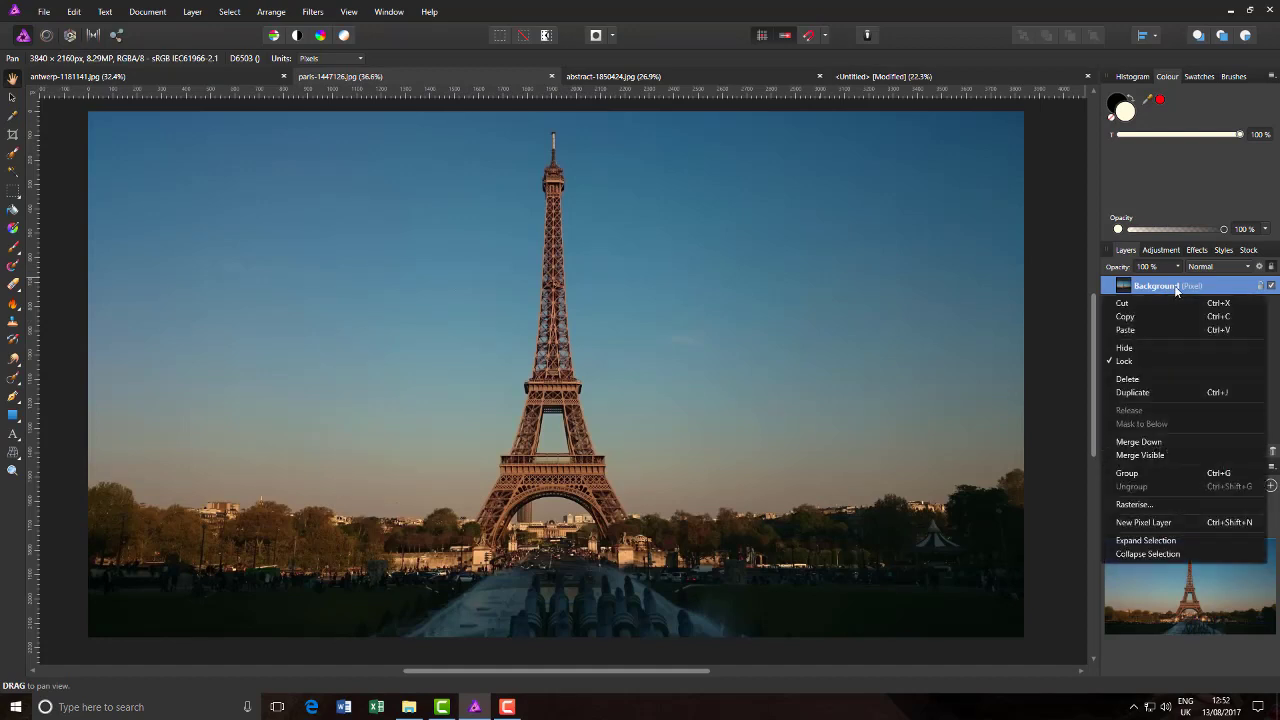
left_click(1128, 316)
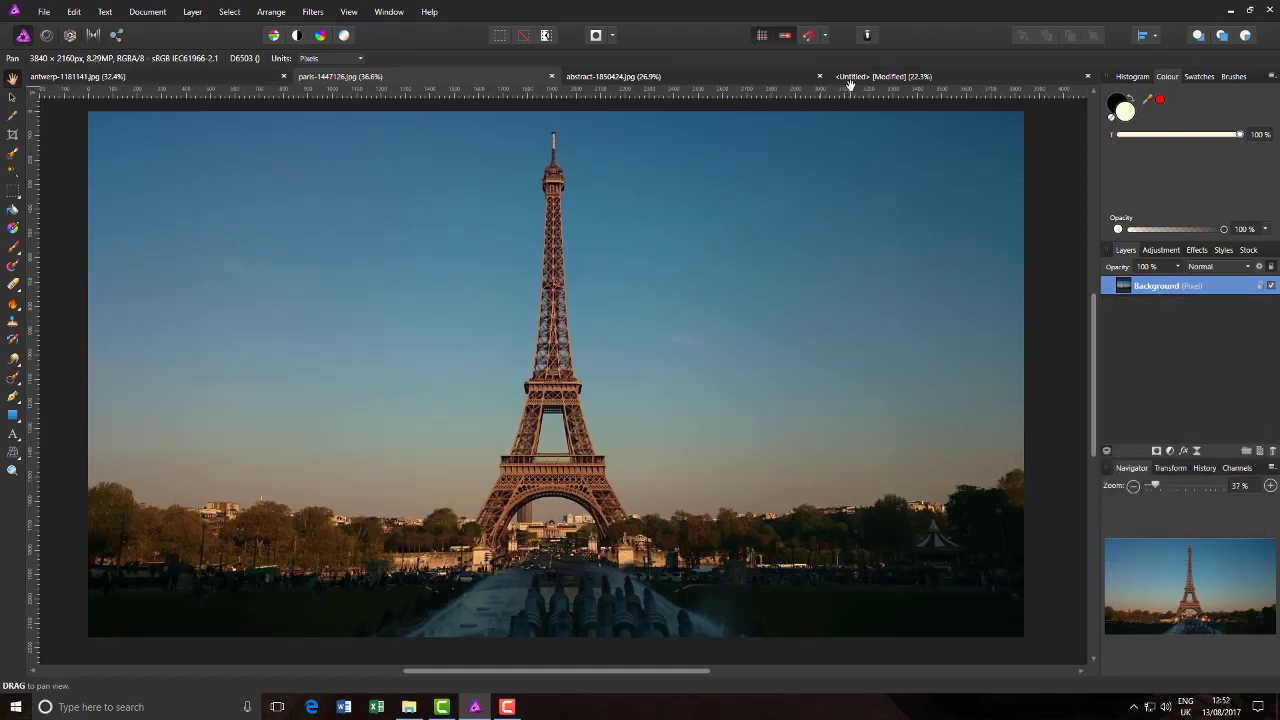
left_click(884, 77)
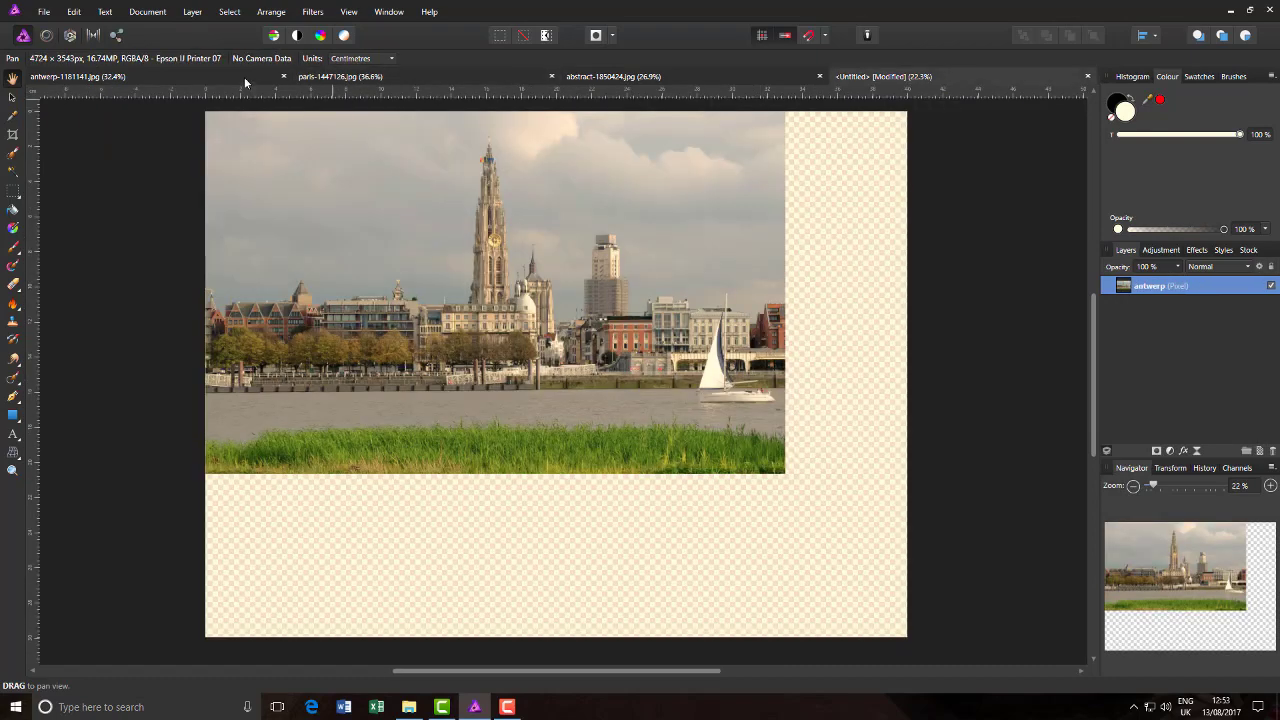
left_click(74, 12)
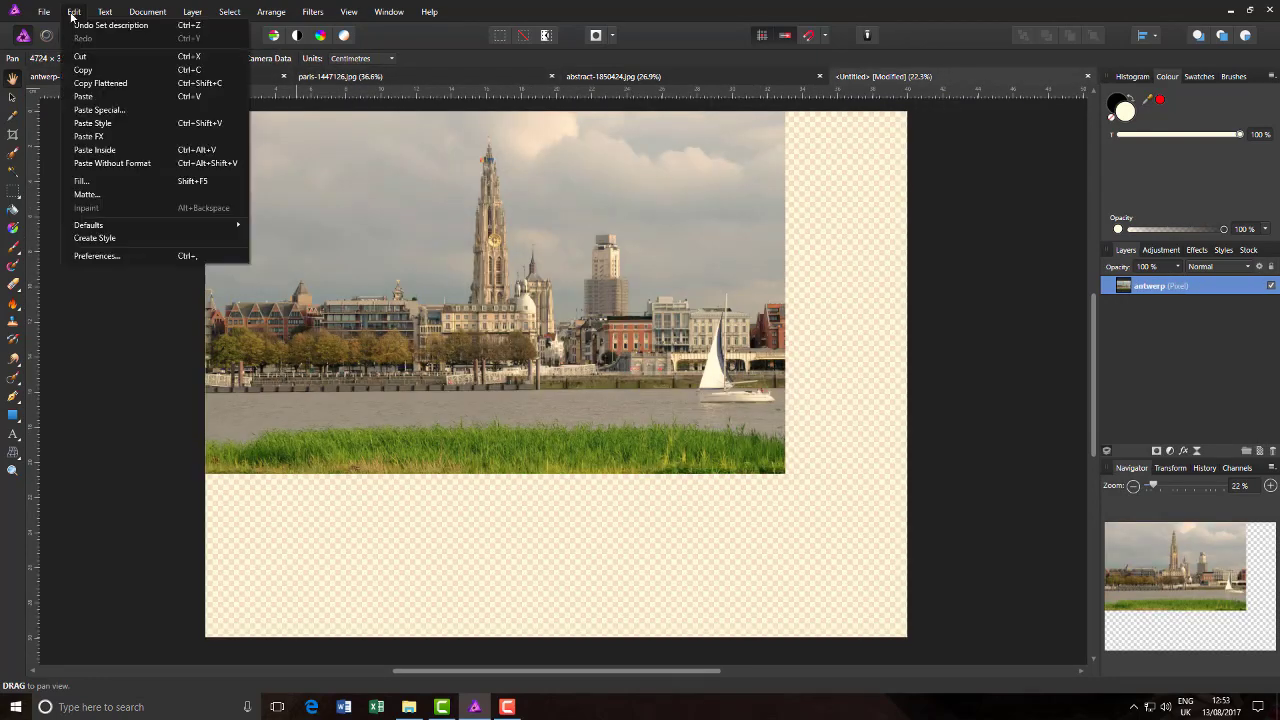
left_click(95, 97)
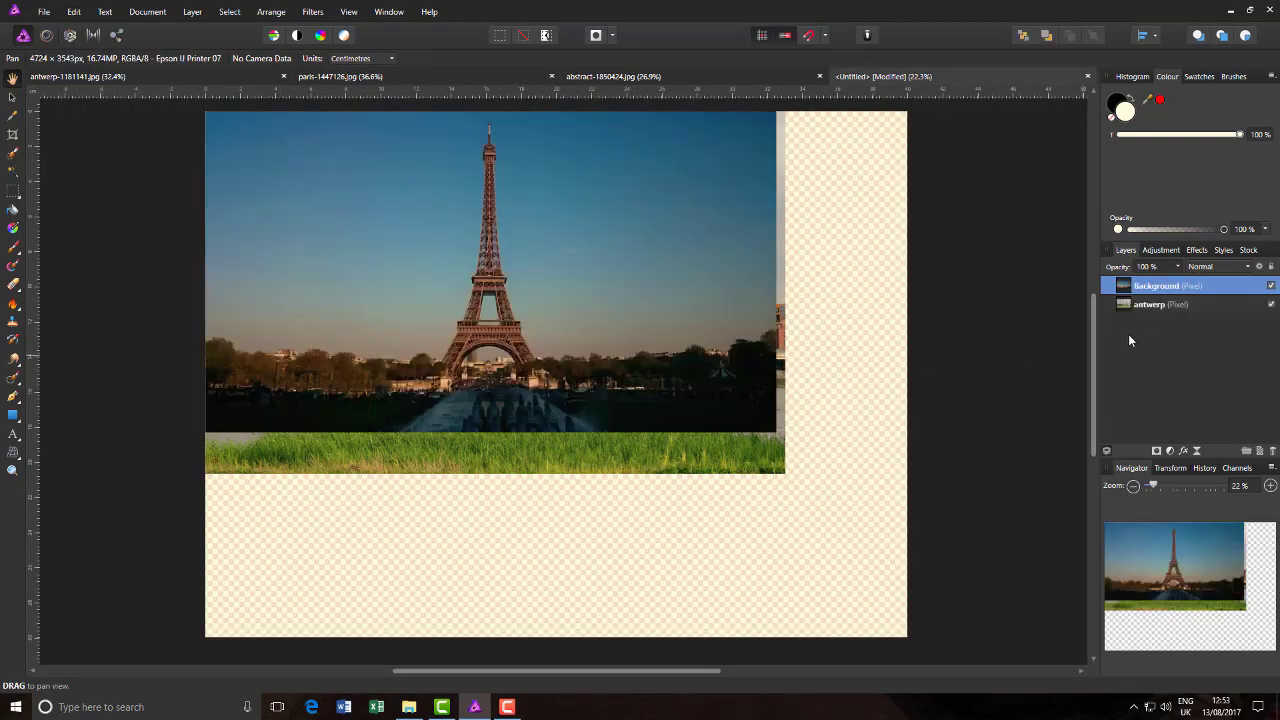
- Rename the pasted Eiffel Tower layer paris and flip it vertically
double_click(1172, 287)
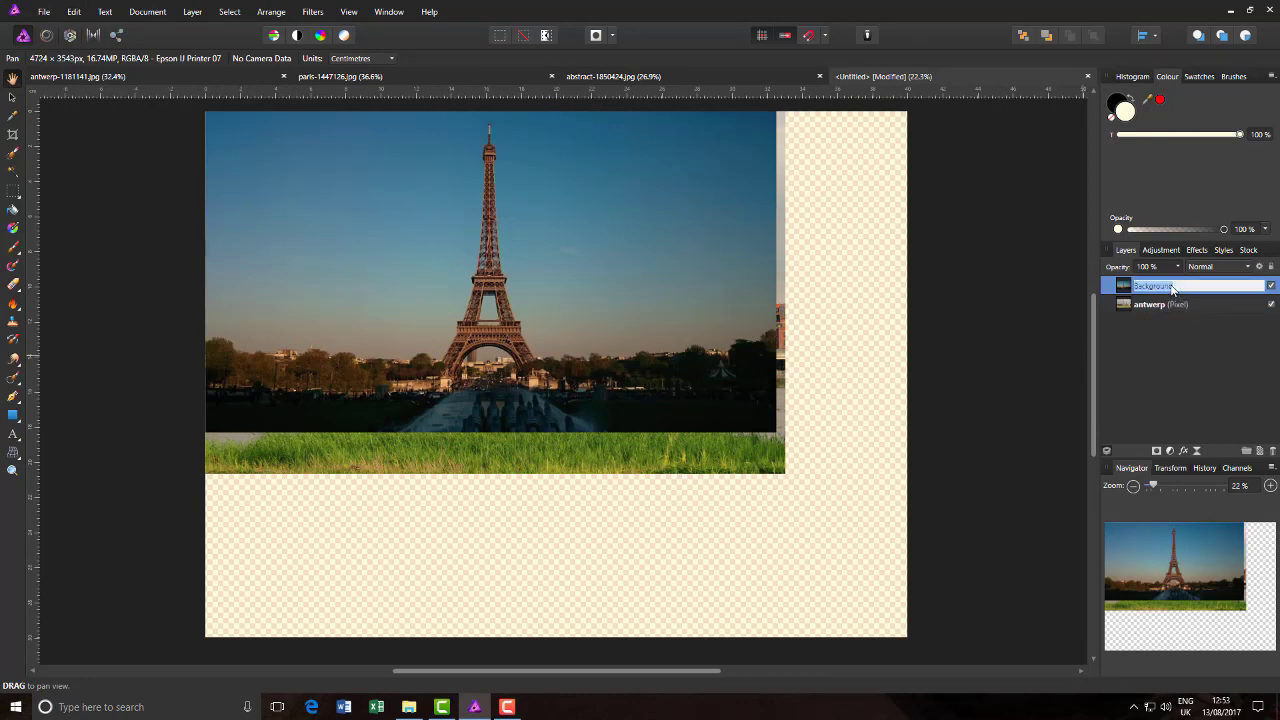
type("paris")
key("Return")
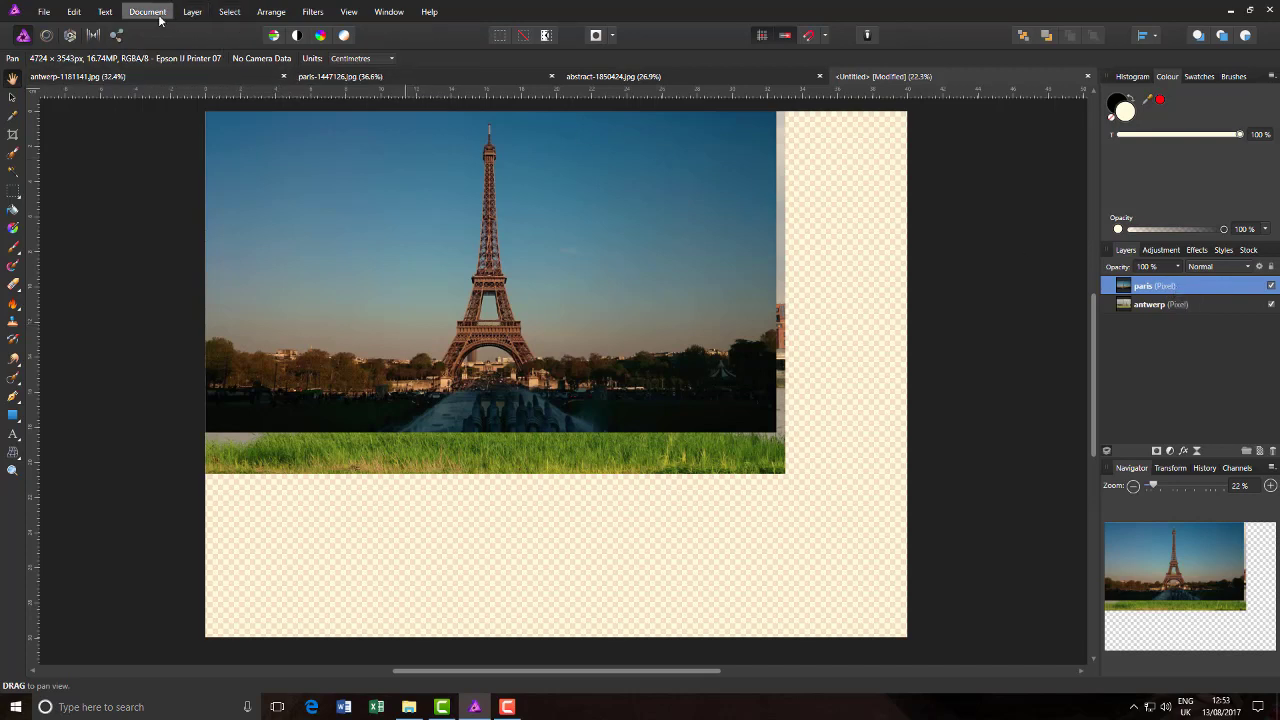
left_click(260, 14)
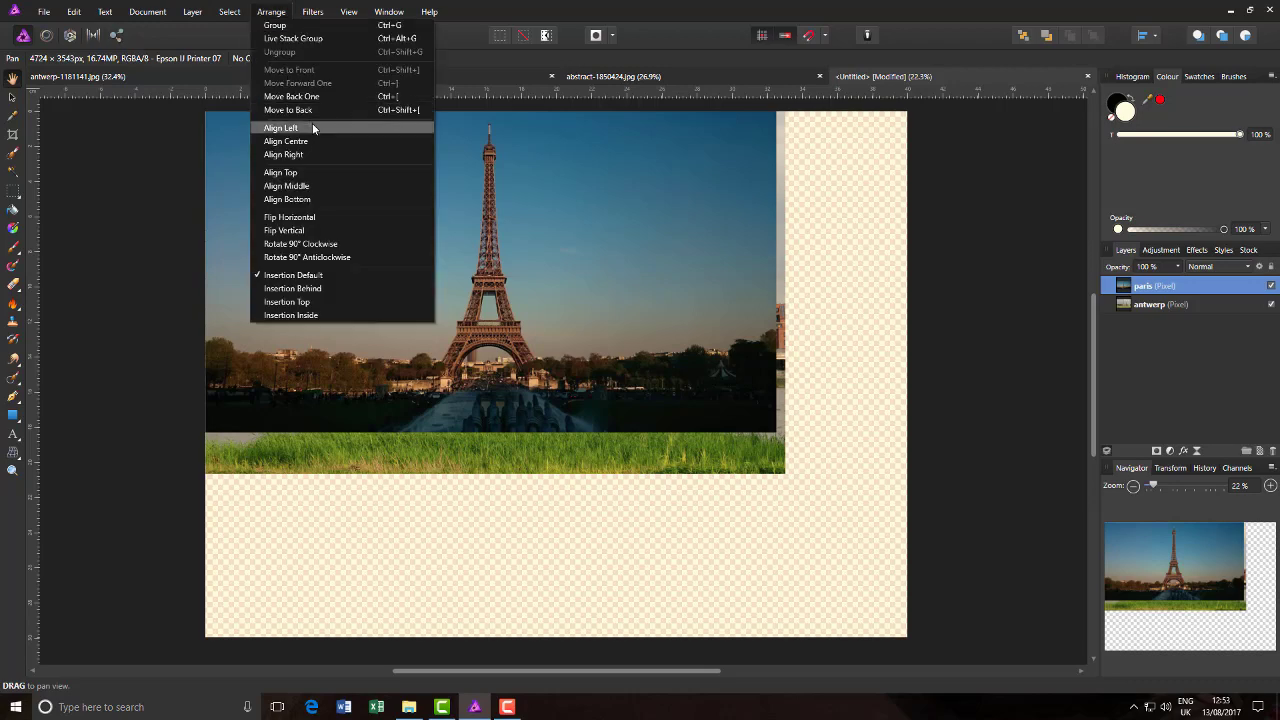
left_click(289, 231)
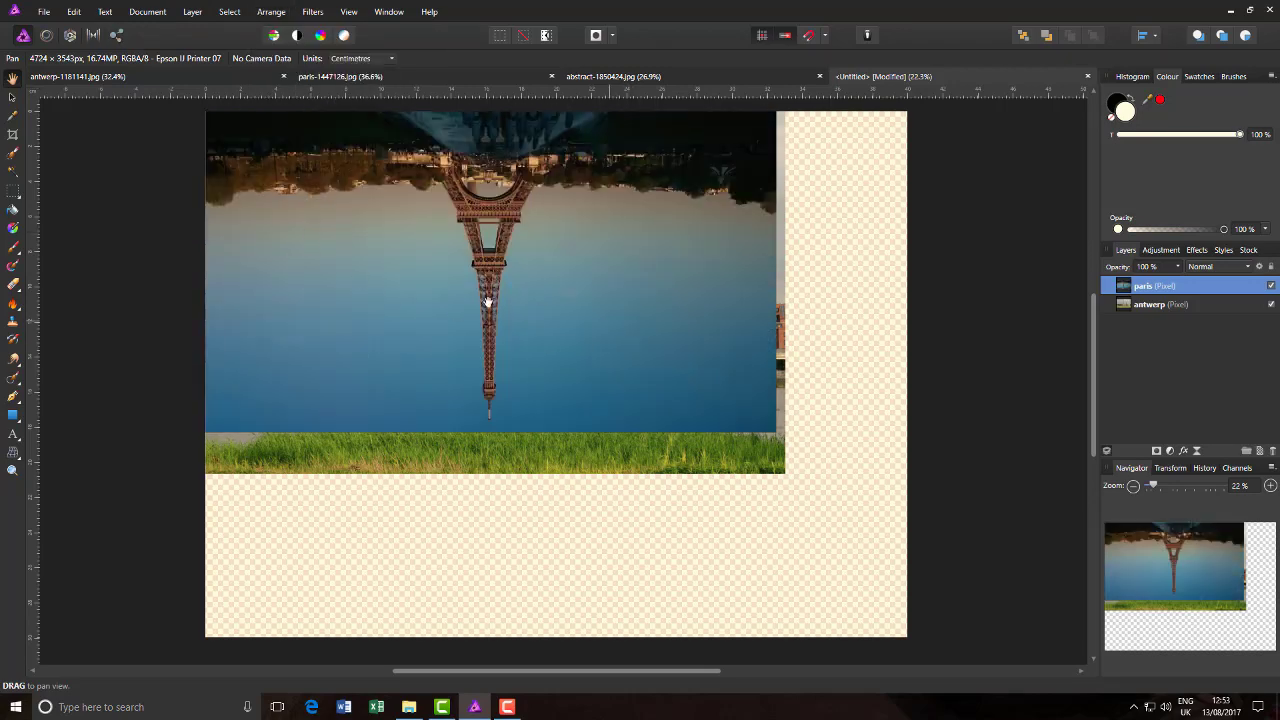
- Reduce the paris layer's opacity to 50% and move it straight down to the canvas's lower edge, with the tower below the cathedral
left_click(12, 96)
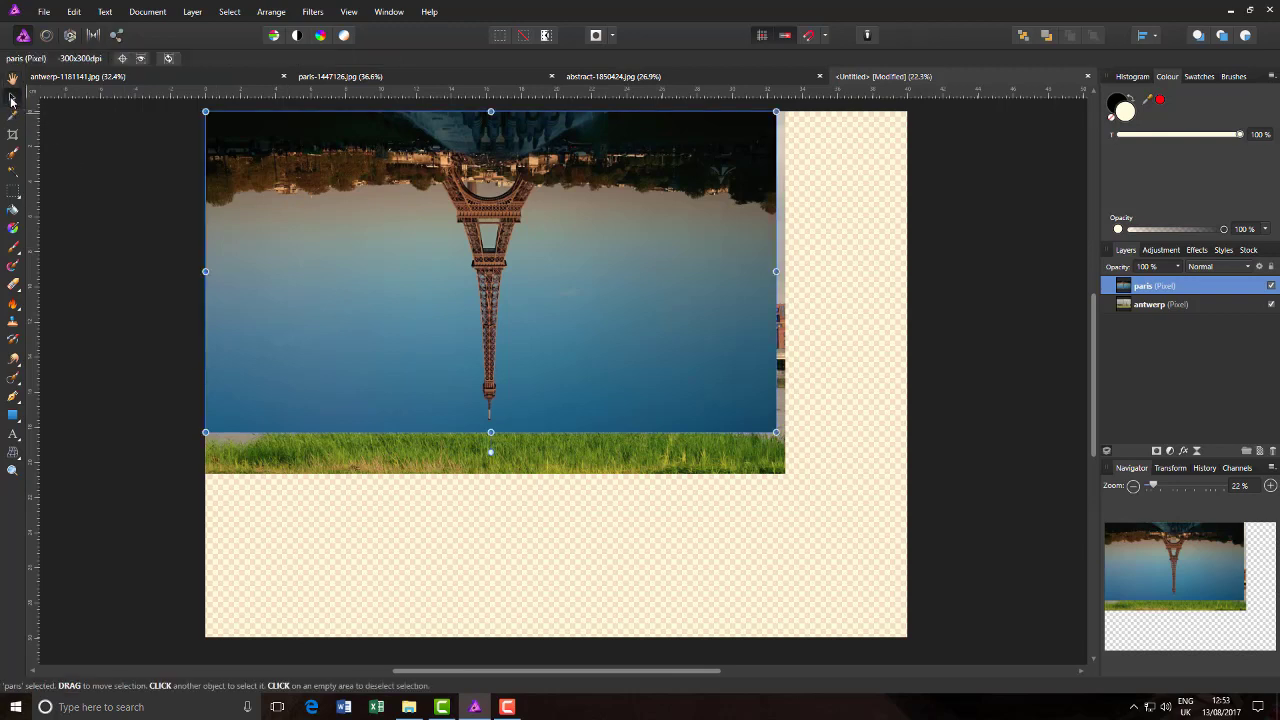
left_click(1180, 268)
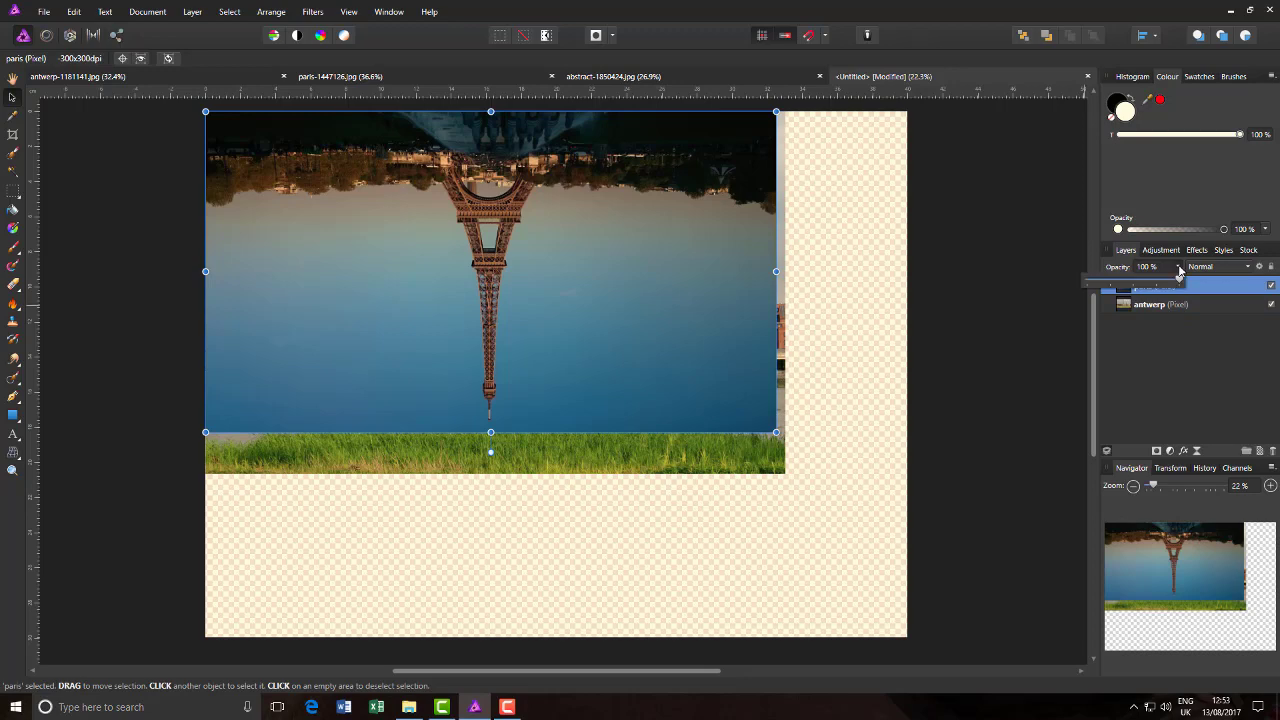
left_click_drag(1181, 283, 1134, 285)
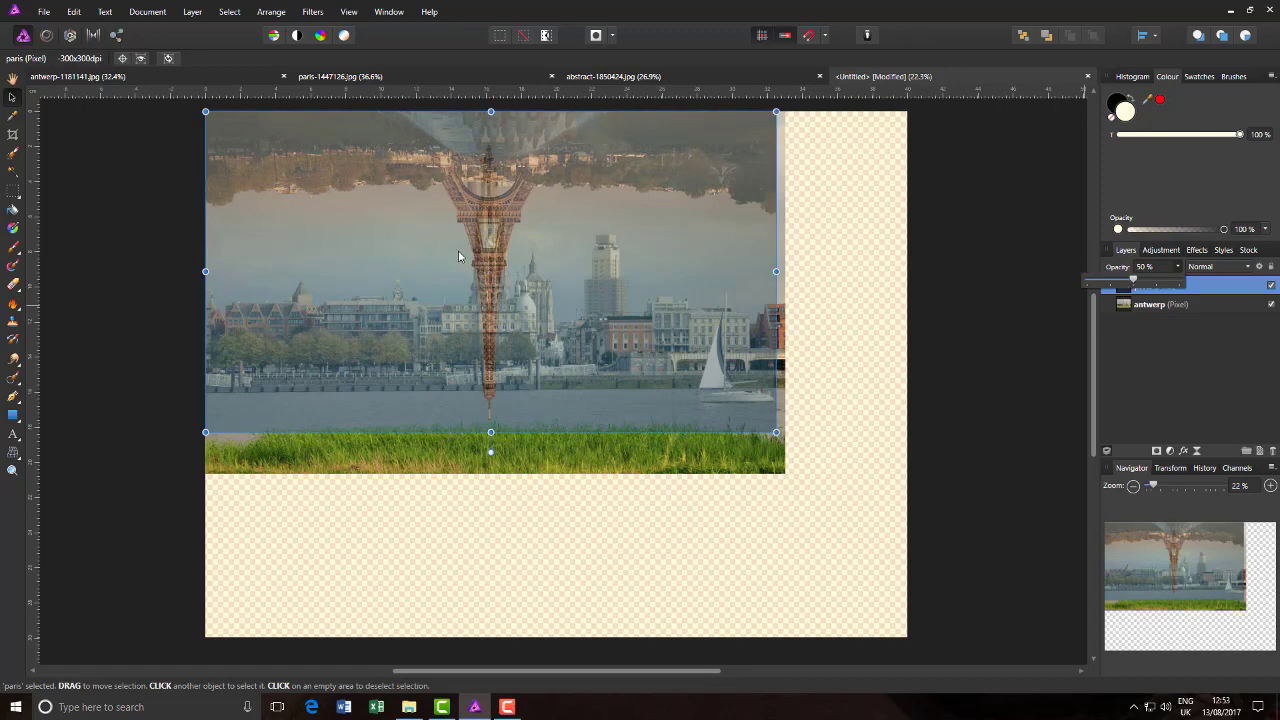
left_click_drag(458, 256, 459, 463)
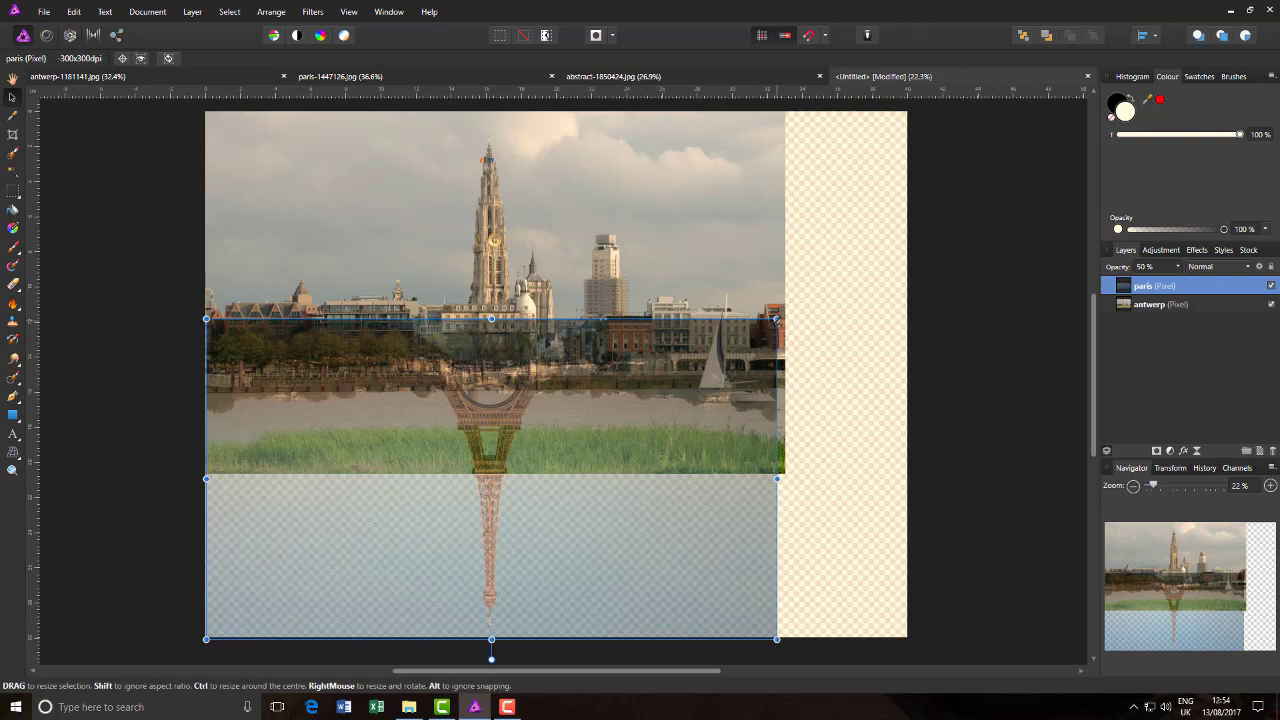
- Scale the paris layer up proportionally to the width of the antwerp layer and align their side edges
left_click_drag(776, 319, 781, 316)
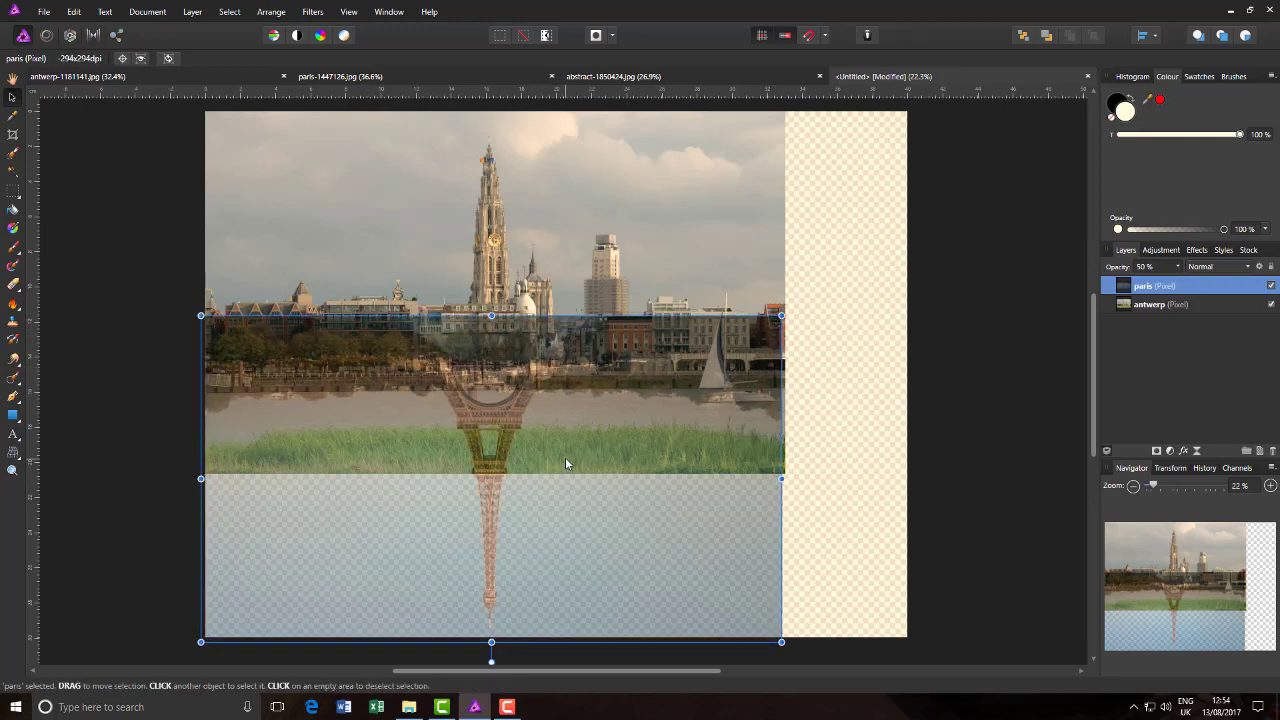
left_click_drag(565, 458, 569, 455)
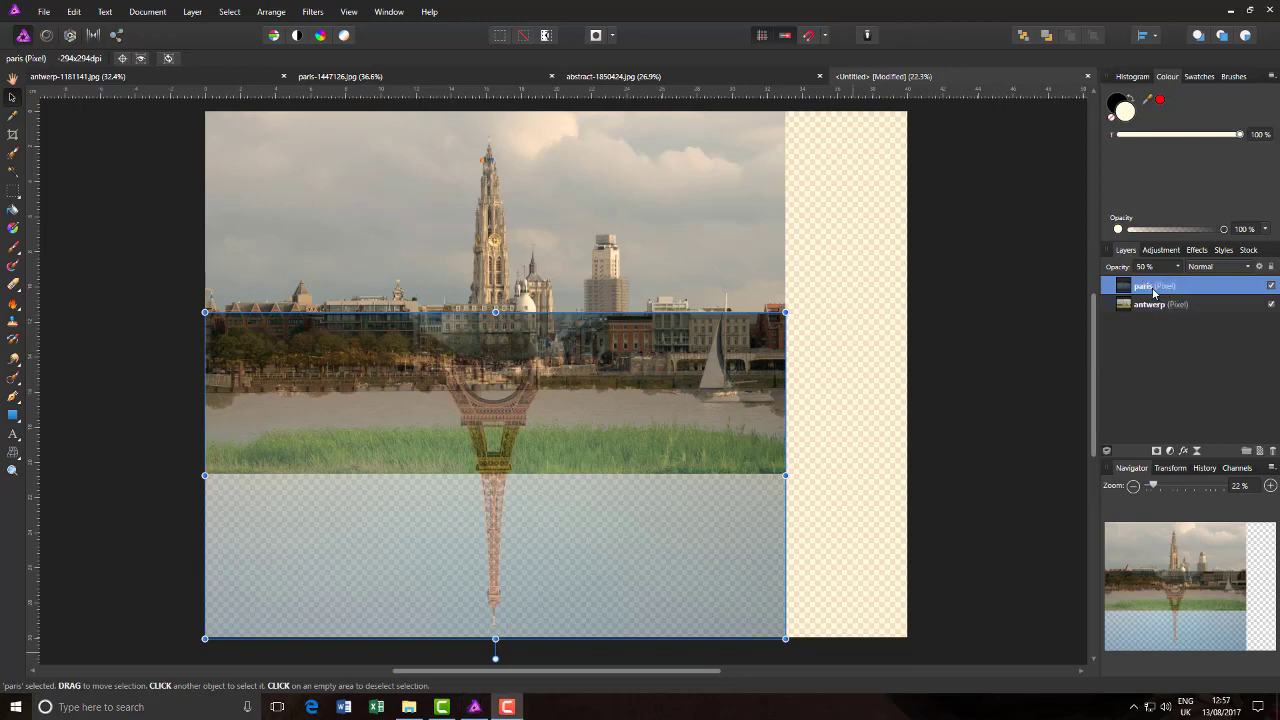
left_click_drag(1153, 290, 937, 360)
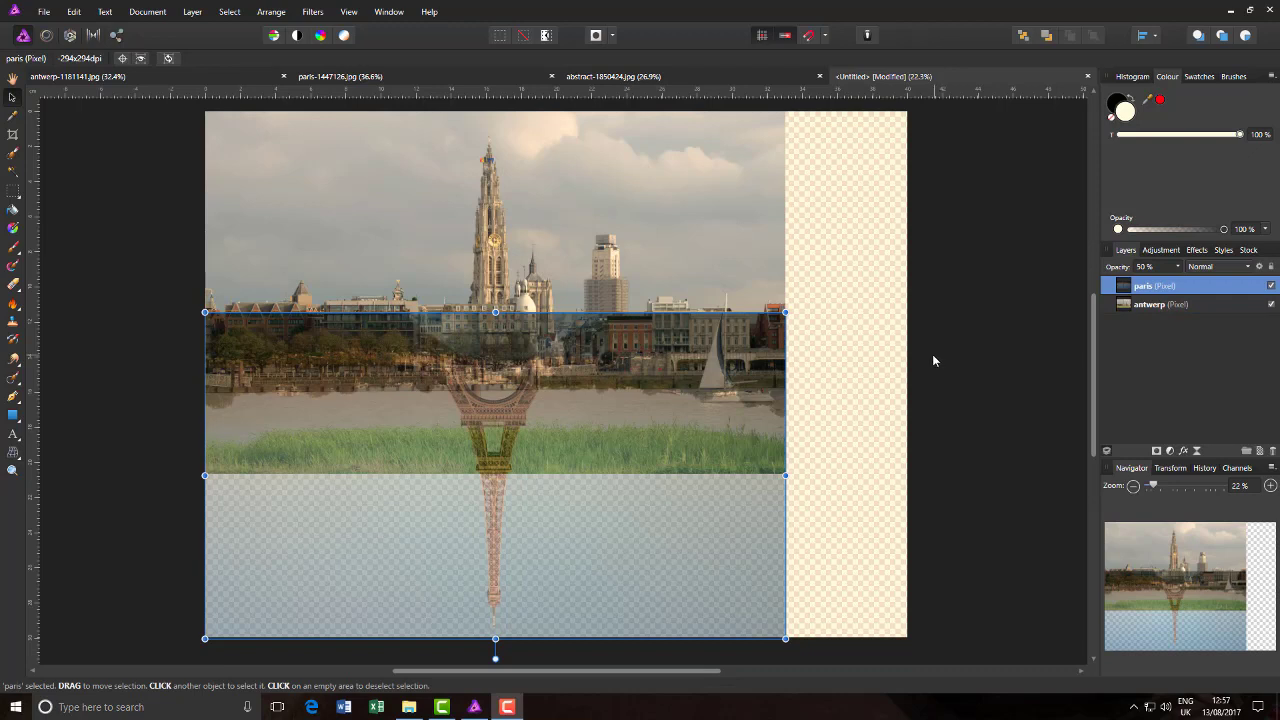
- Add a mask to the paris layer and marquee-select a full-width strip from the layer's upper edge down to the quayside
left_click(1157, 452)
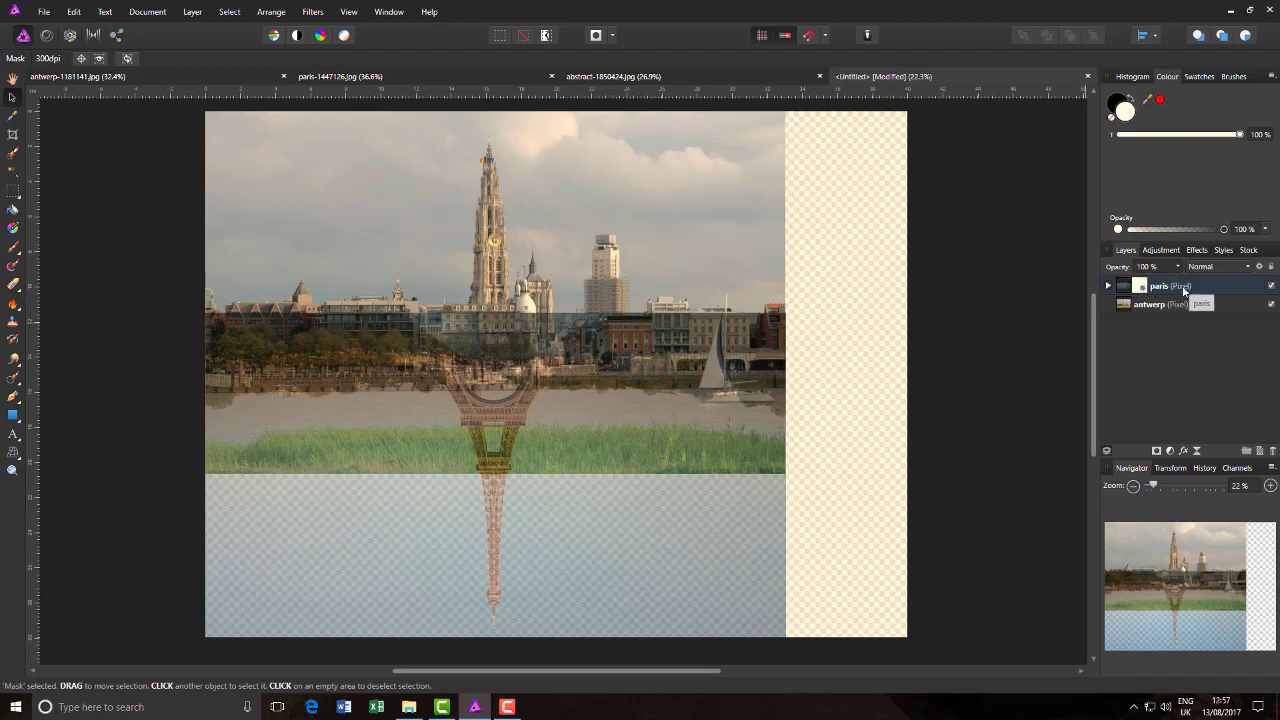
left_click(1107, 287)
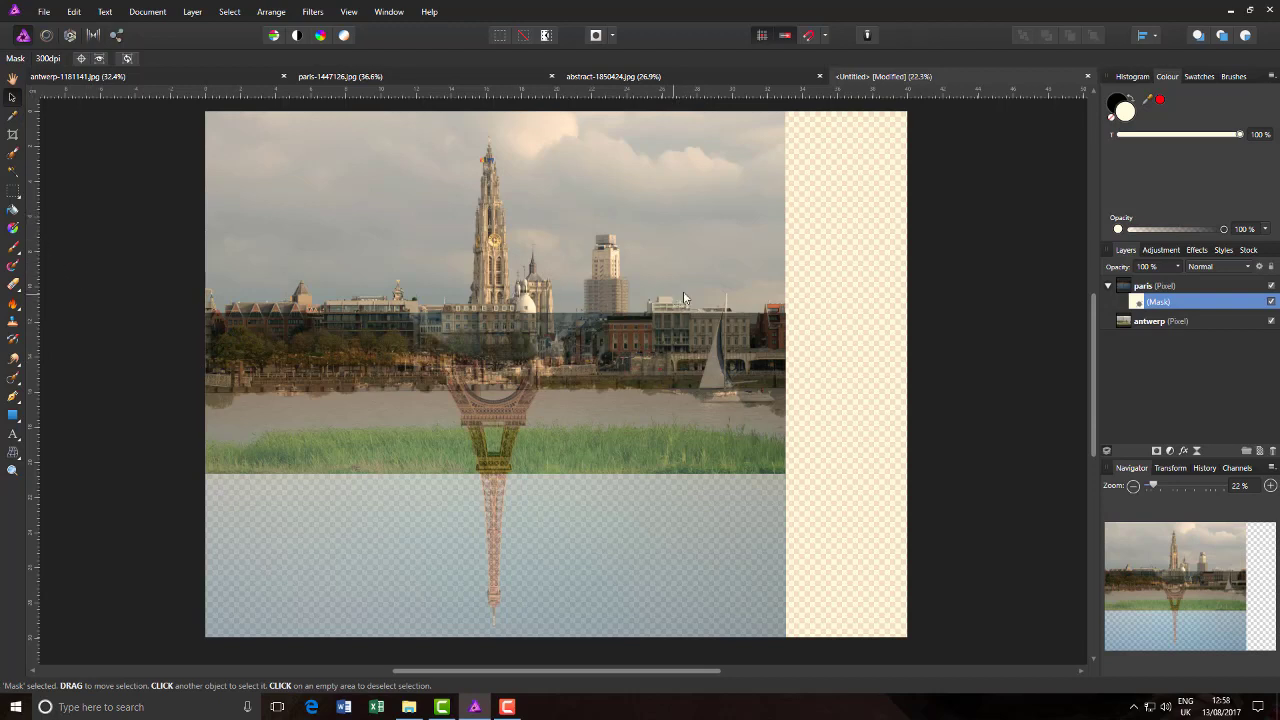
left_click(12, 192)
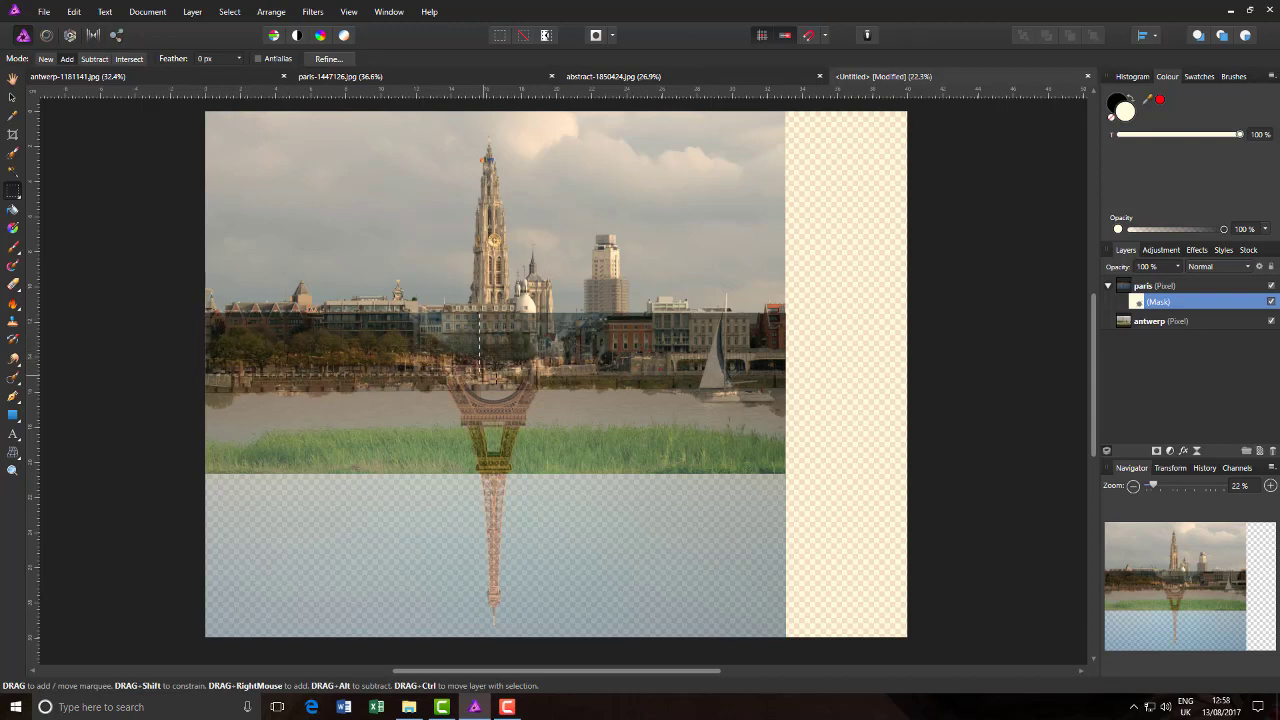
left_click_drag(205, 312, 782, 356)
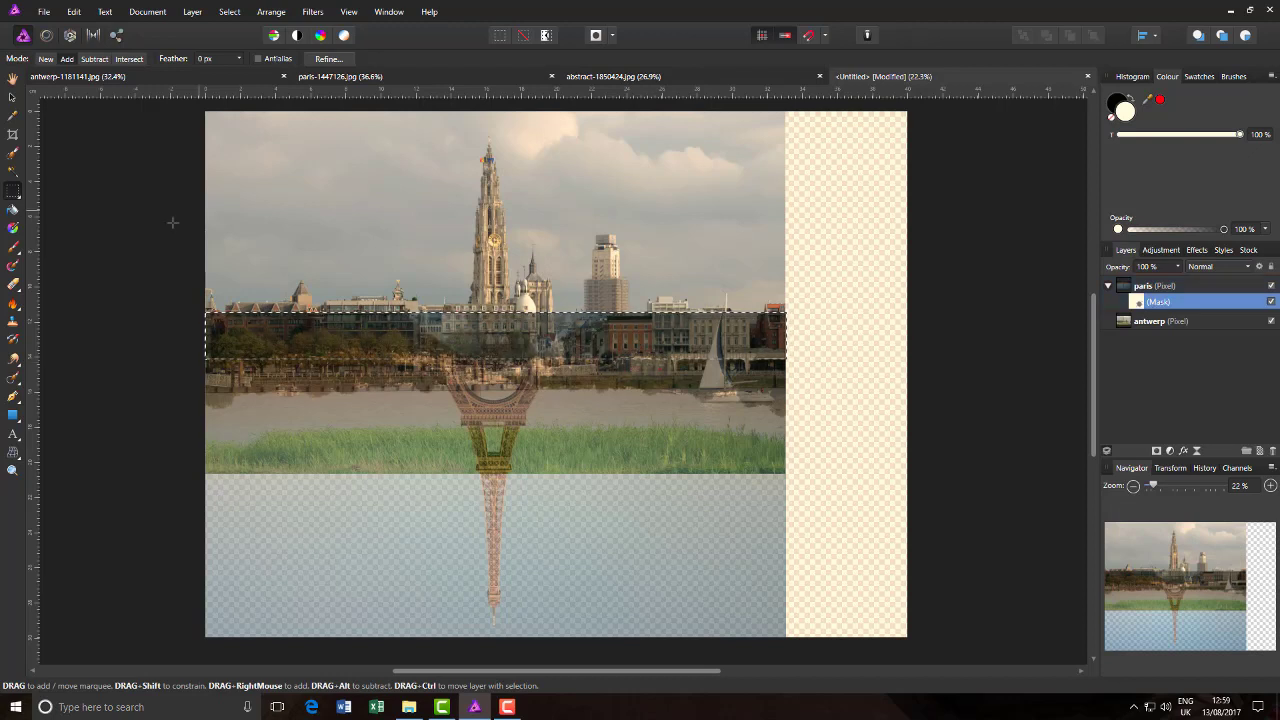
- Paint the selected strip black on the paris mask with a soft brush, raising the brush opacity to 100%, and deselect
left_click(11, 249)
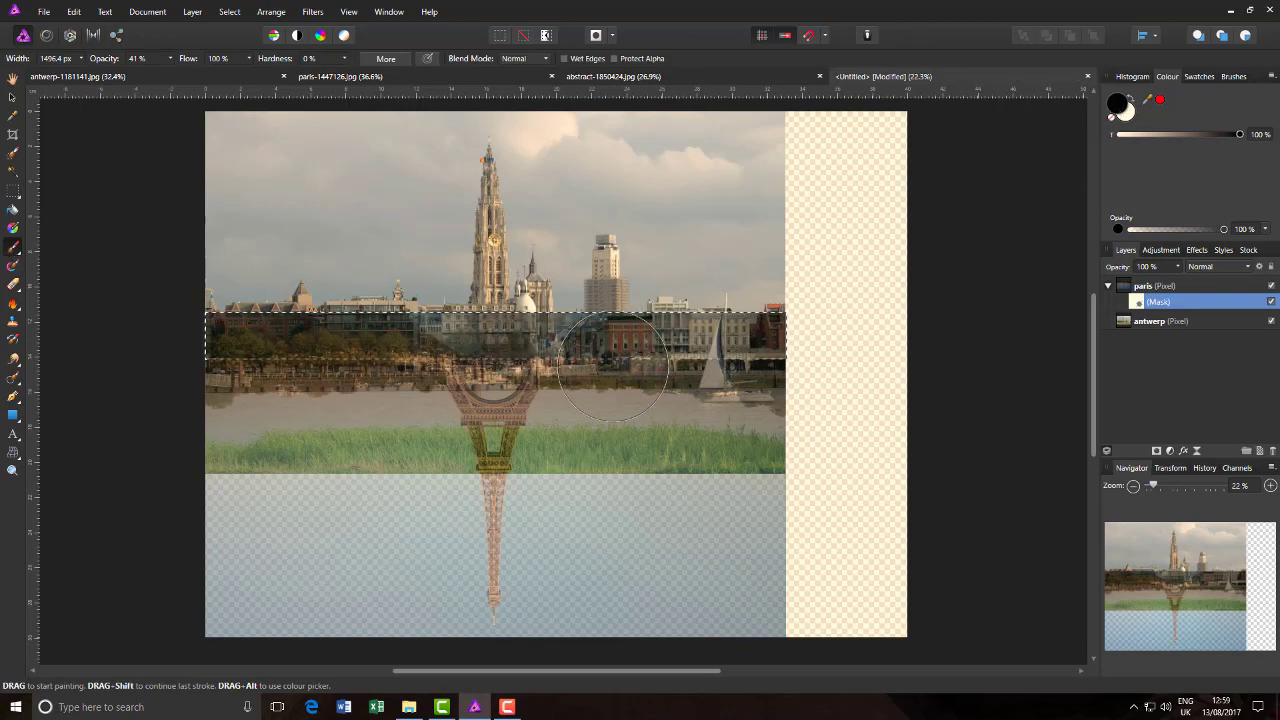
left_click_drag(776, 325, 760, 333)
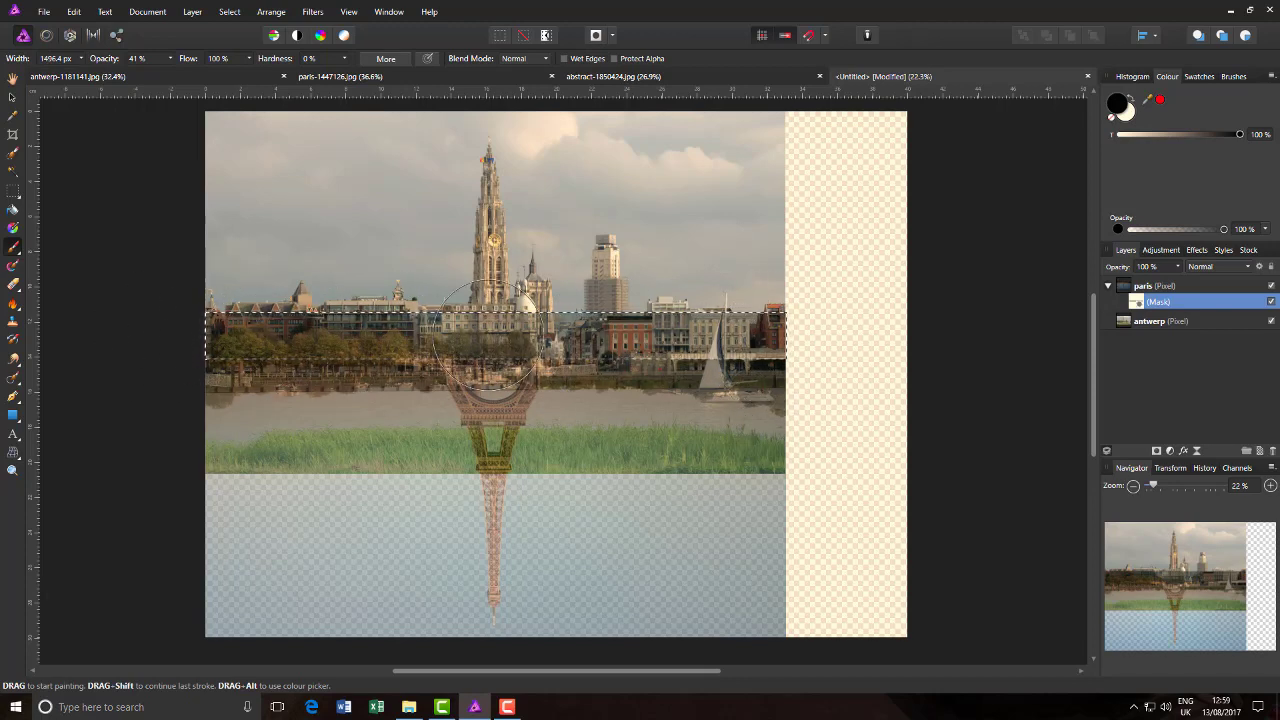
left_click(768, 328)
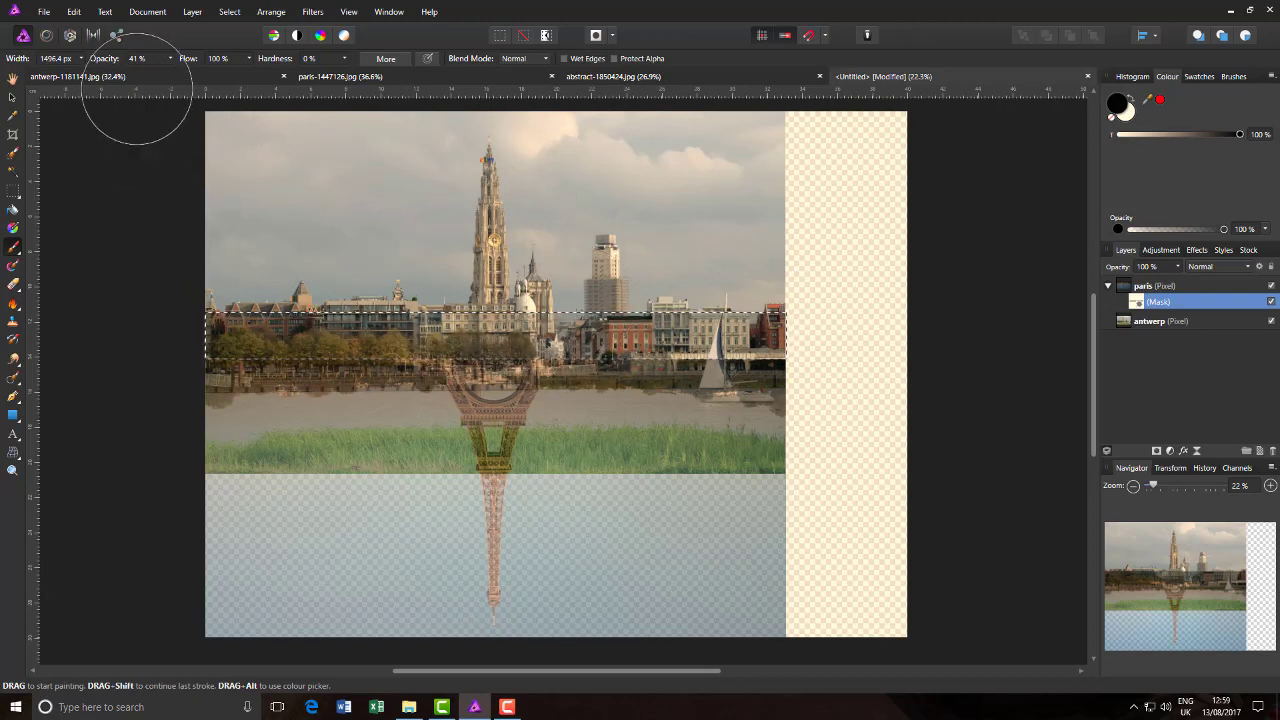
left_click(170, 58)
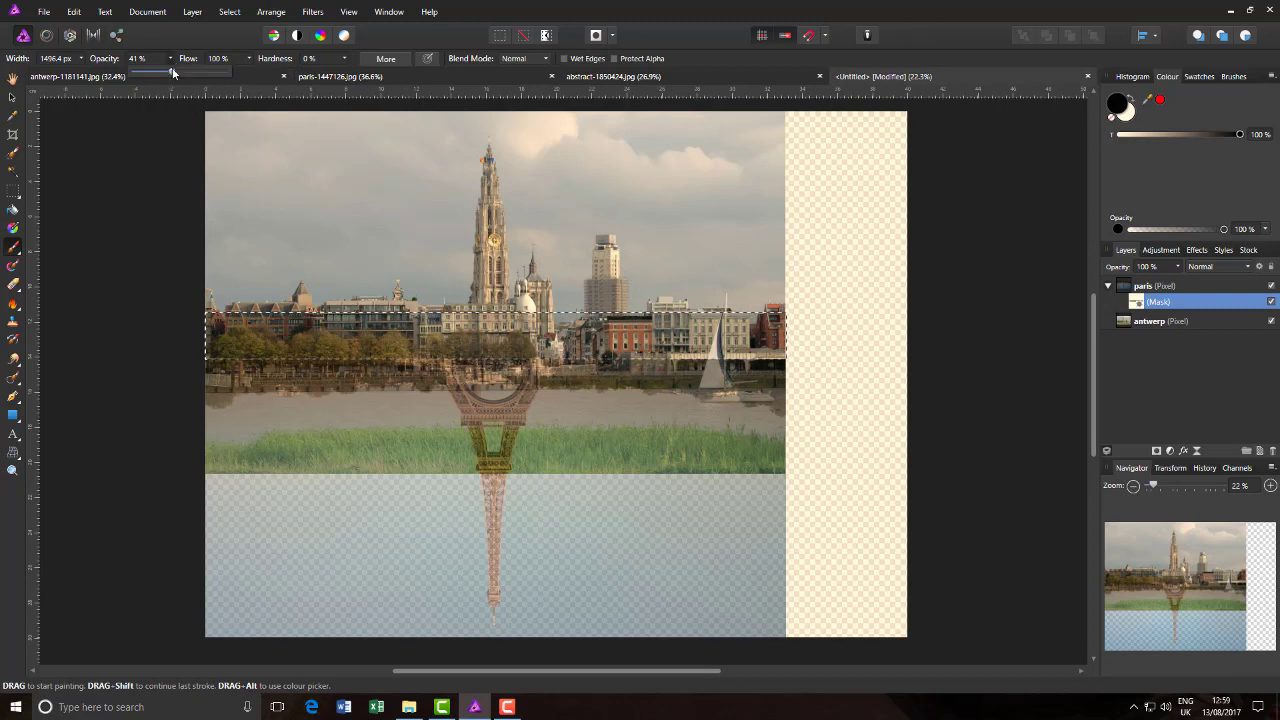
left_click_drag(172, 74, 230, 75)
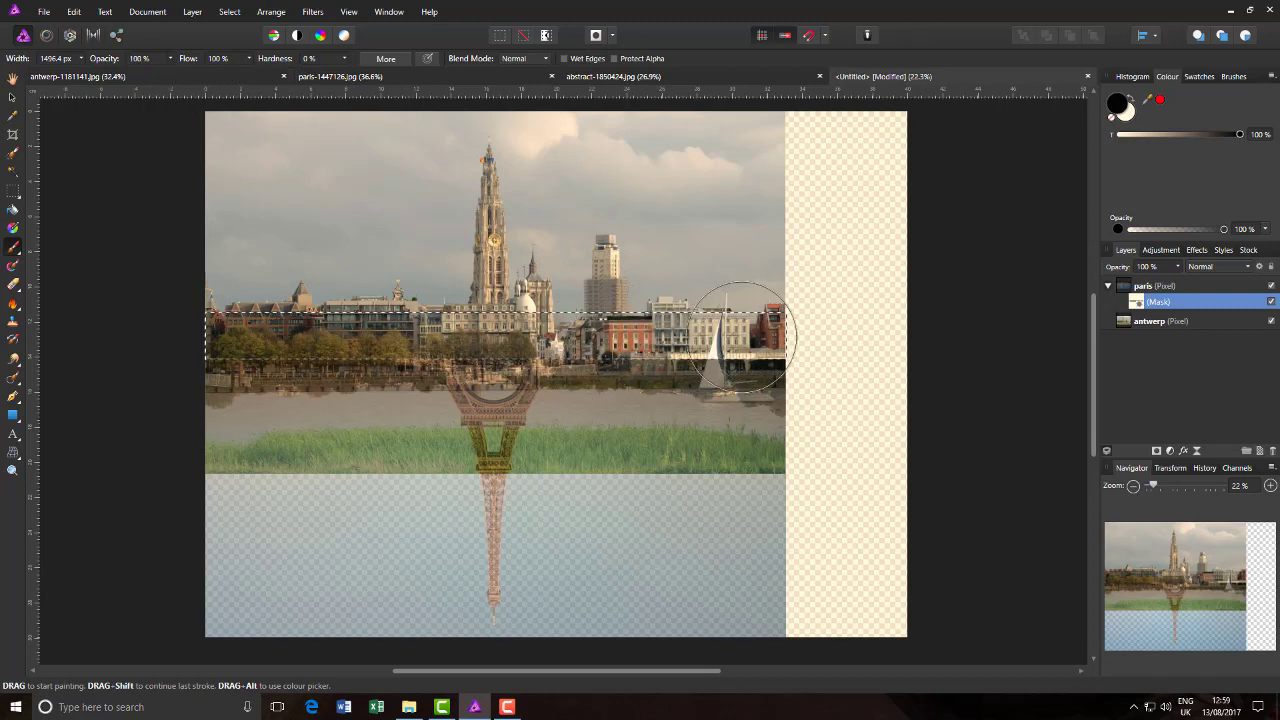
left_click_drag(738, 336, 575, 372)
mouse_move(411, 328)
left_mouse_down()
mouse_move(168, 337)
mouse_move(618, 346)
left_mouse_up()
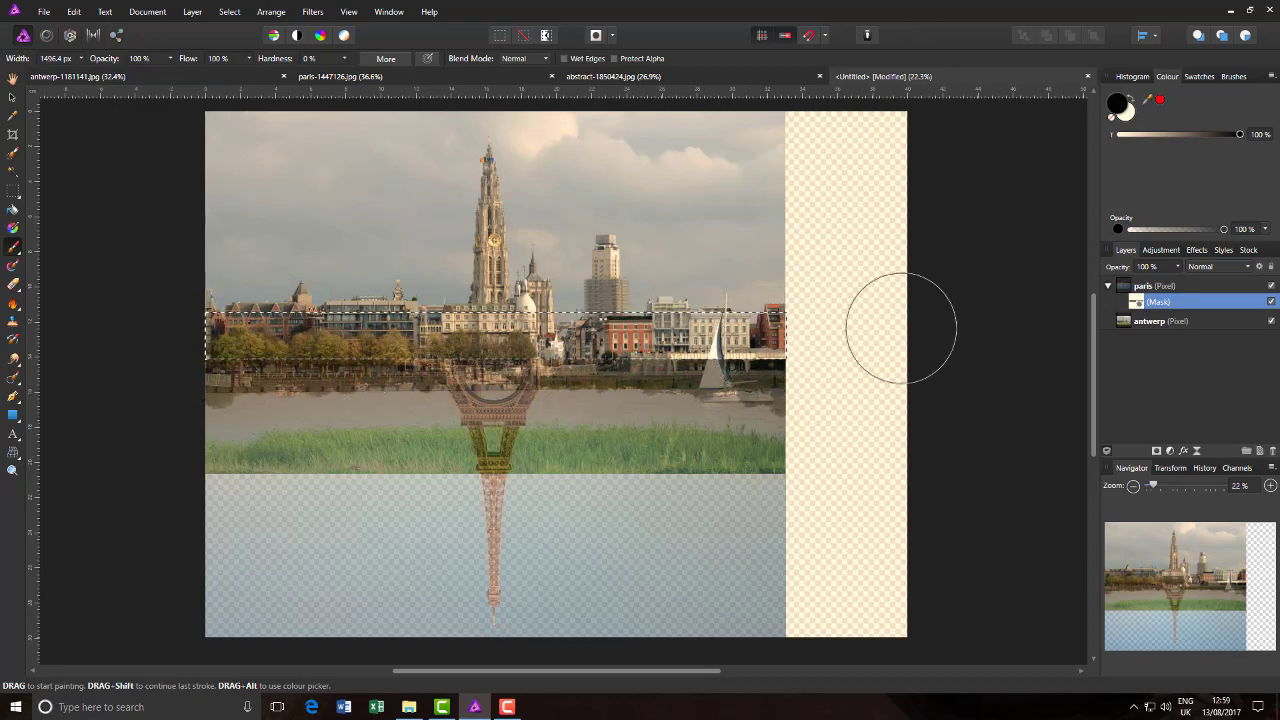
key("ctrl+d")
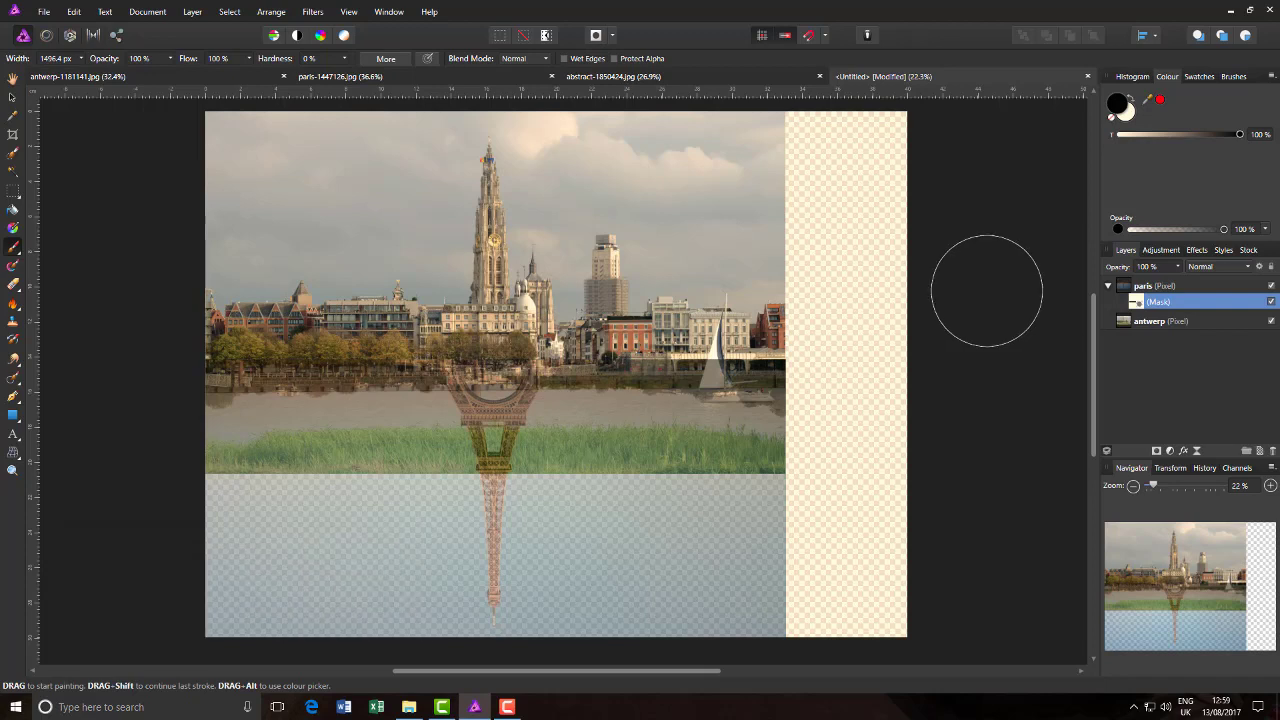
- Restore the paris layer's opacity to 100%
left_click(1197, 286)
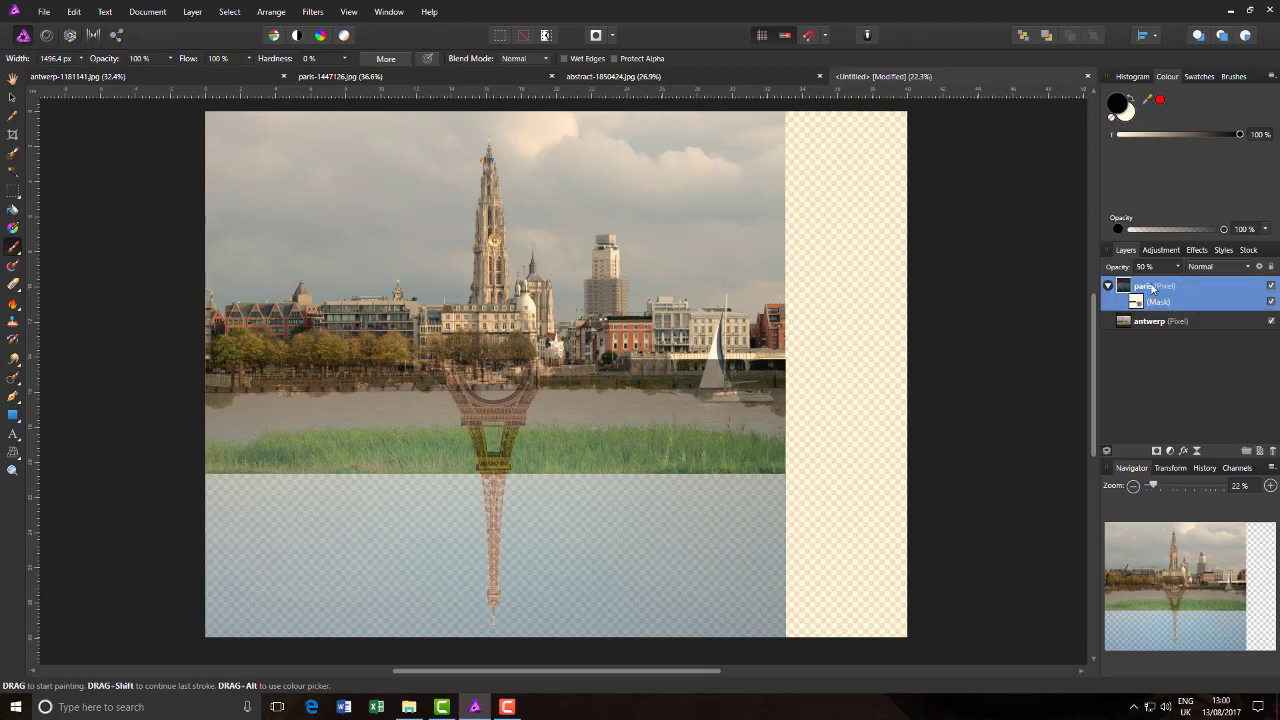
left_click(1177, 267)
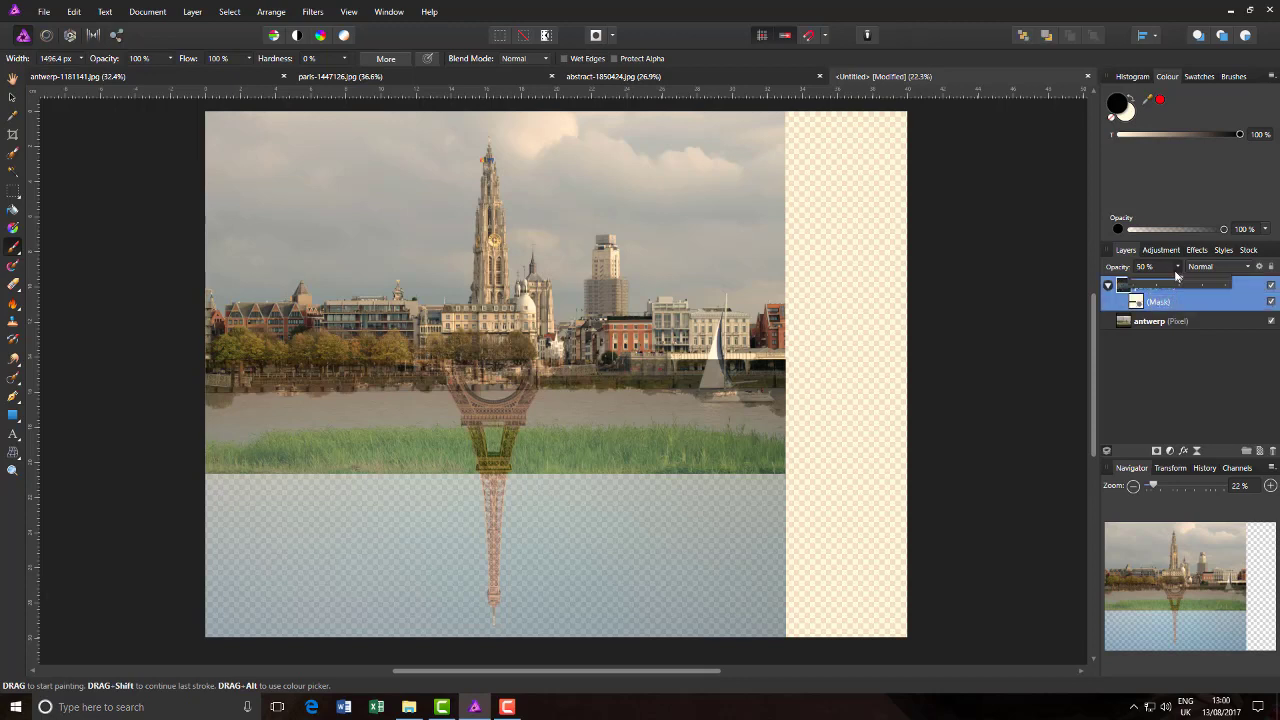
left_click_drag(1180, 281, 1230, 284)
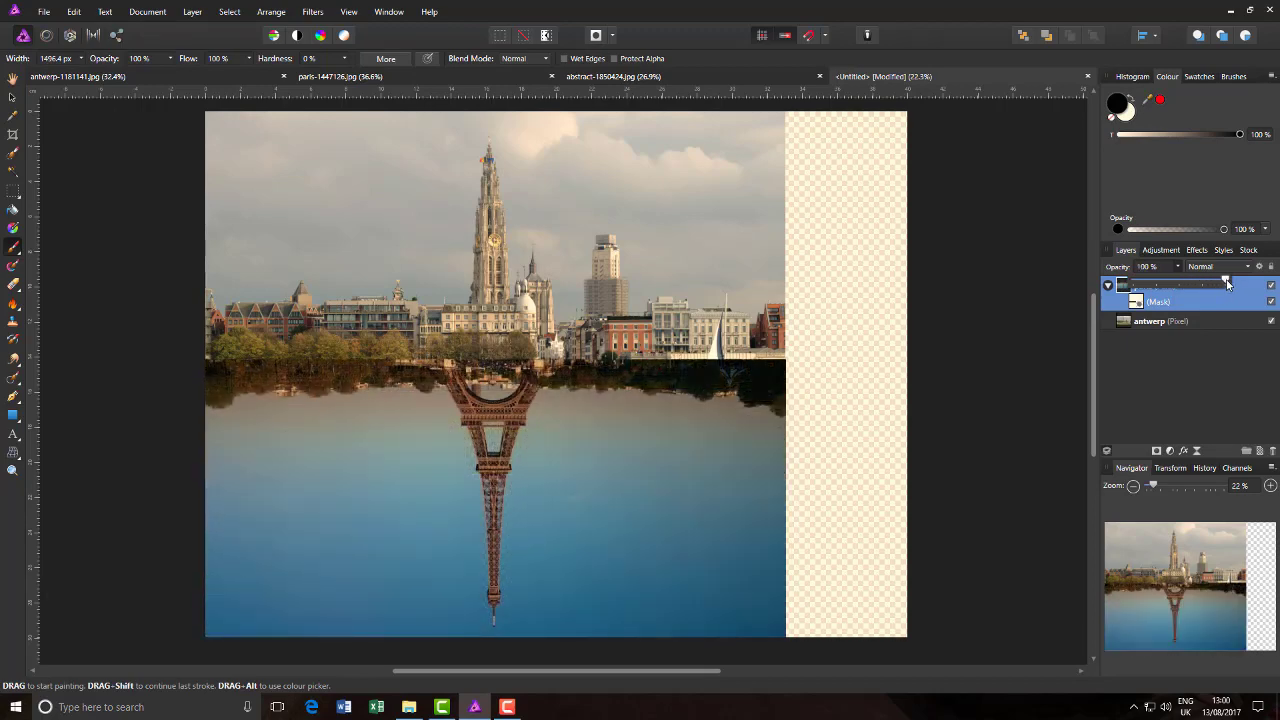
- Roughen the hard seam between skyline and treeline by painting black on the paris mask with the first 300 px Texture brush
left_click(1137, 305)
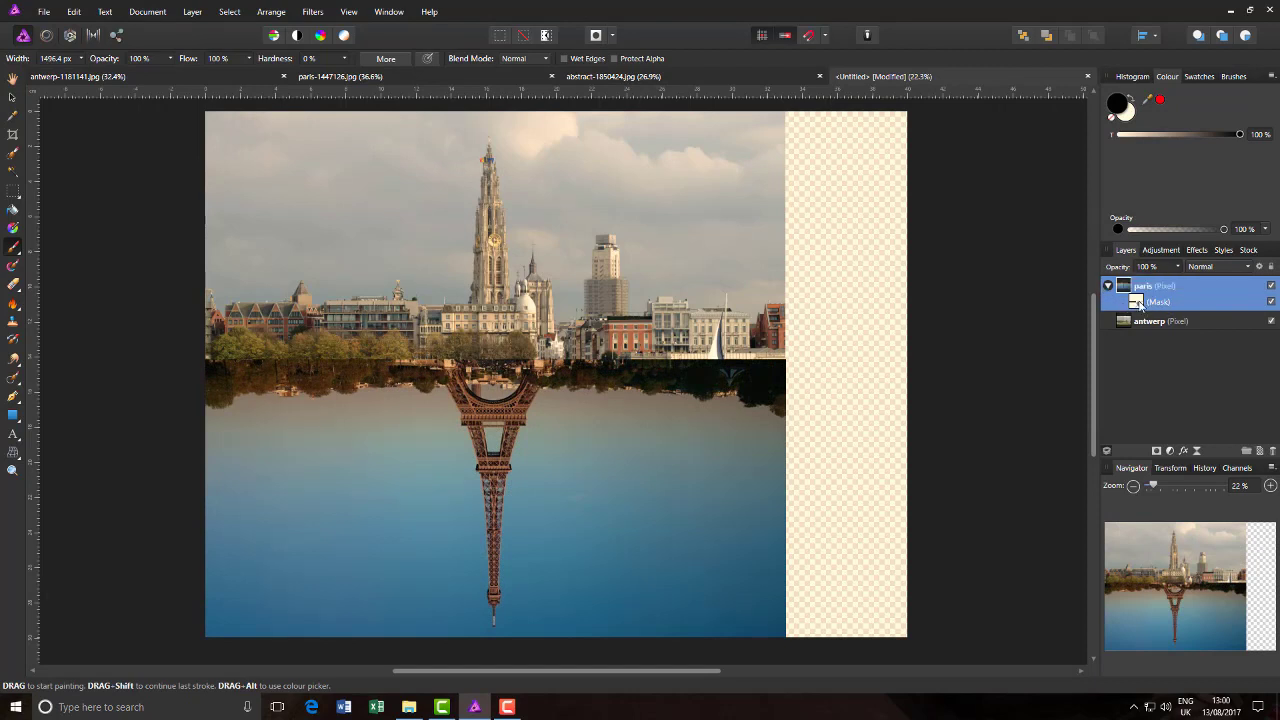
left_click(1140, 305)
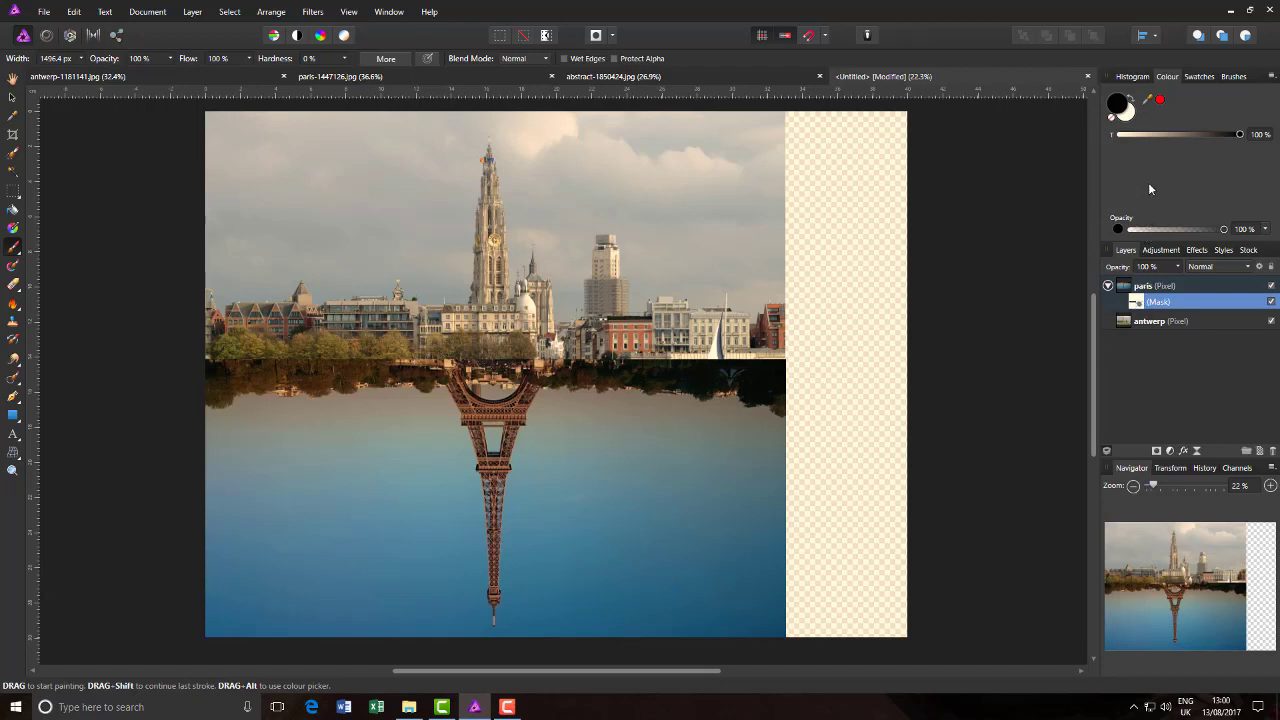
left_click(1236, 77)
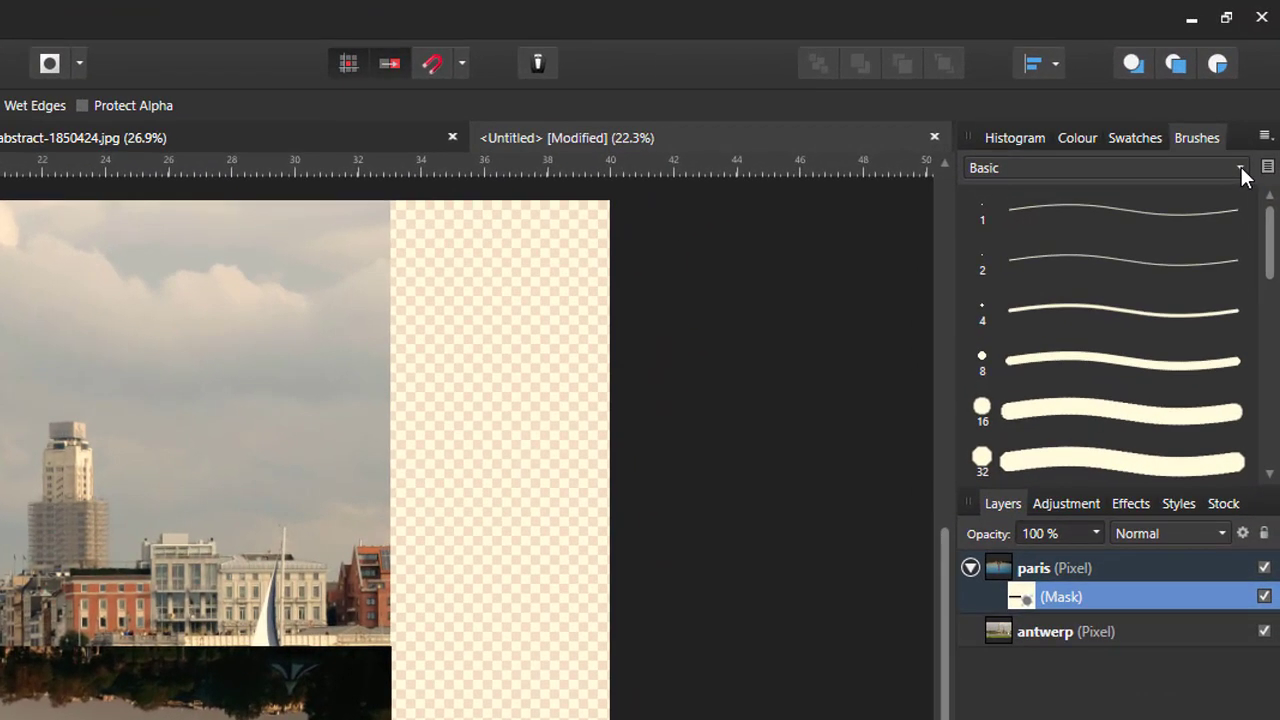
left_click(1240, 168)
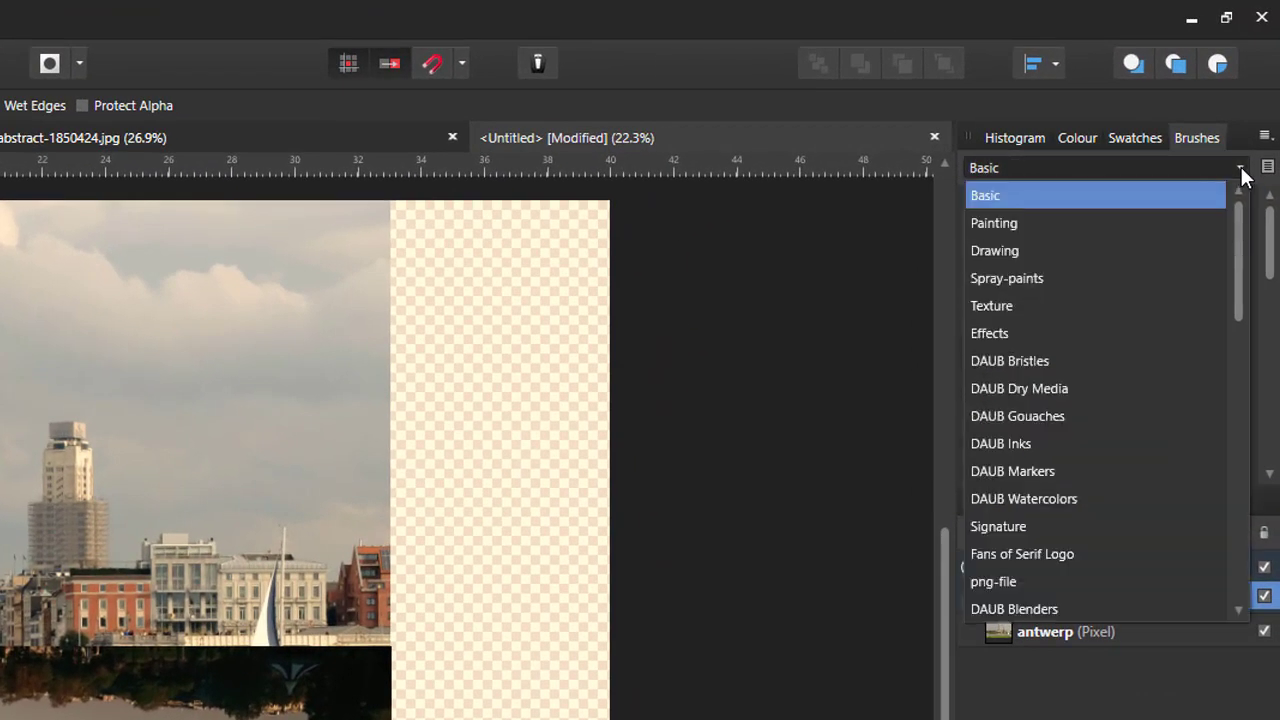
left_click(1005, 305)
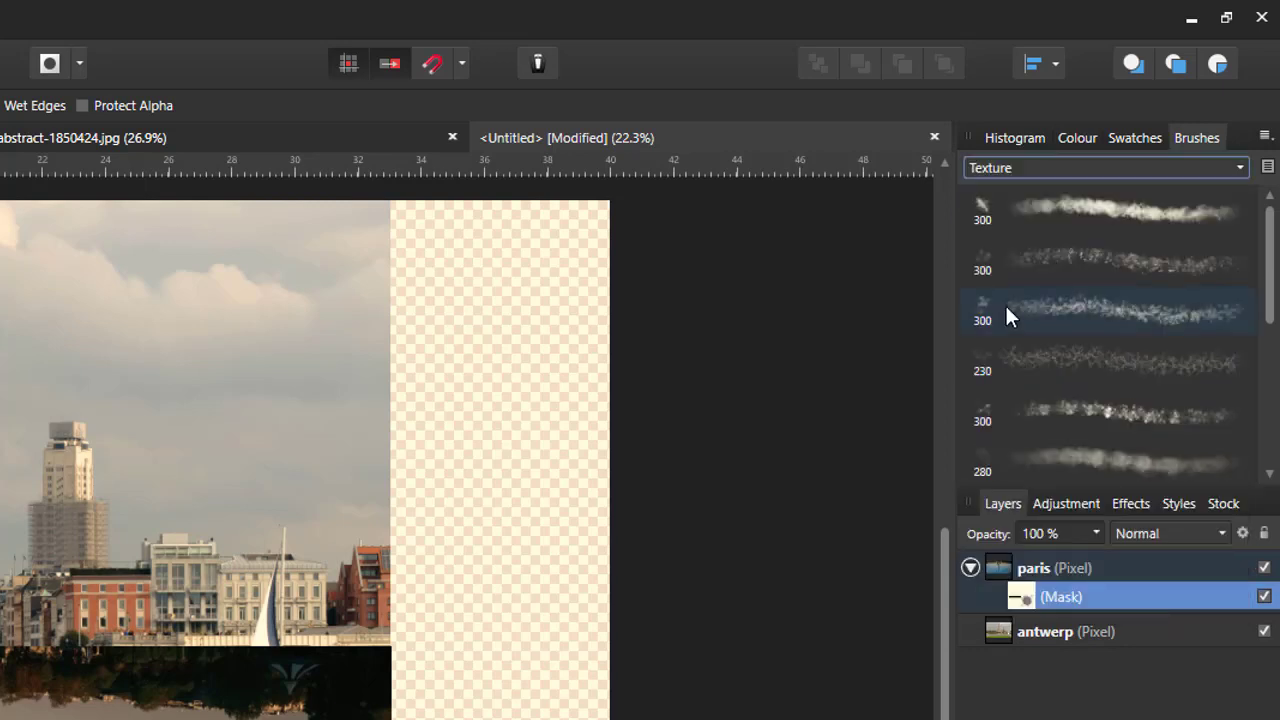
left_click(1117, 215)
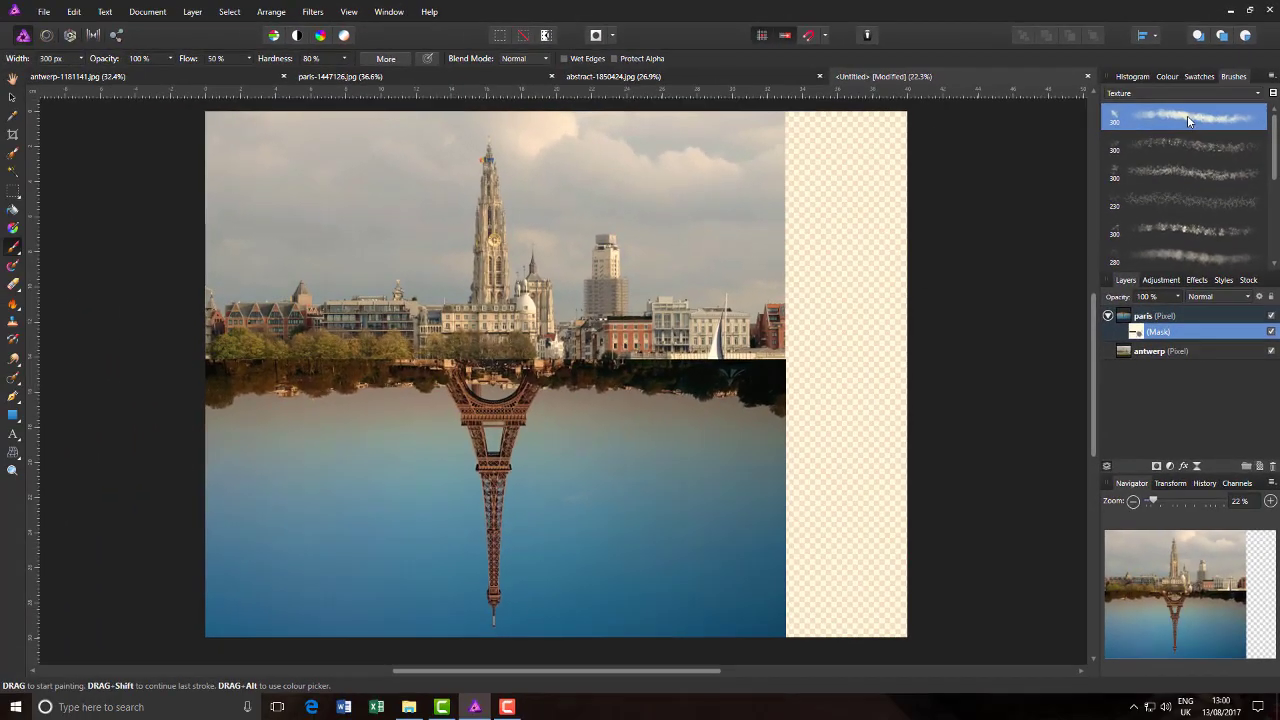
left_click(1170, 77)
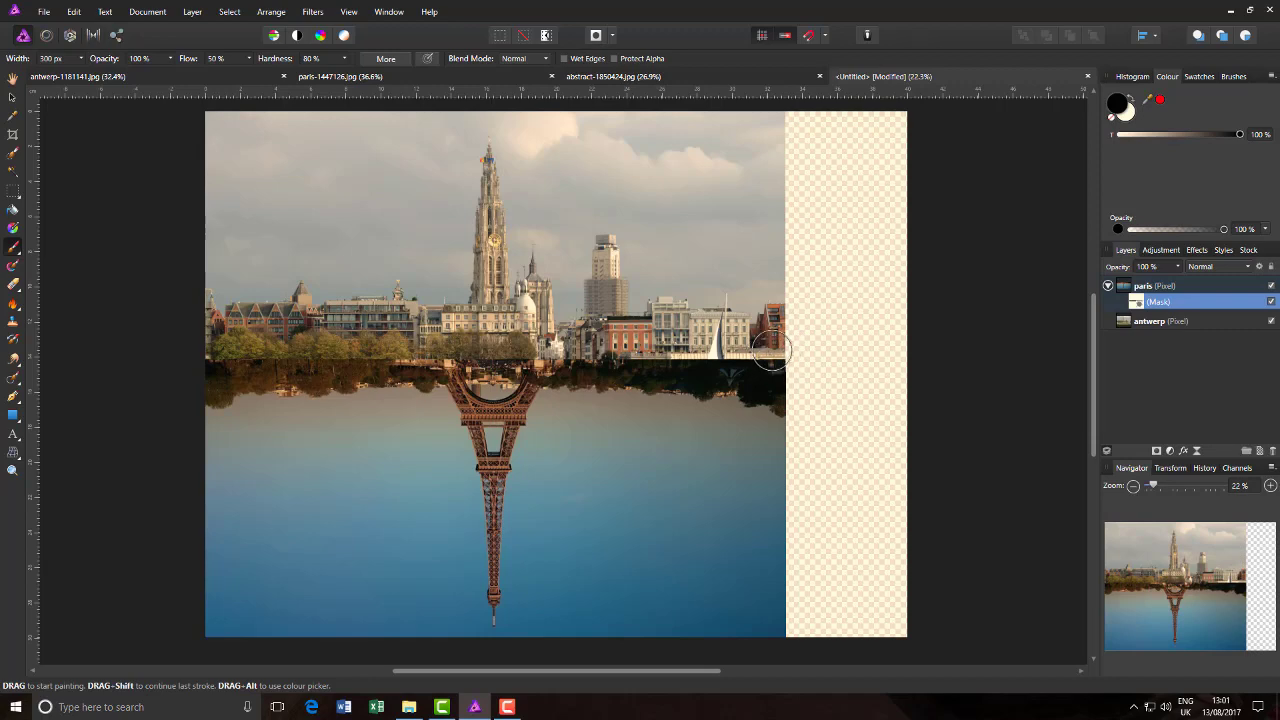
mouse_move(772, 350)
left_mouse_down()
mouse_move(576, 355)
mouse_move(532, 347)
mouse_move(539, 328)
mouse_move(592, 332)
mouse_move(542, 338)
mouse_move(477, 322)
mouse_move(432, 340)
mouse_move(345, 336)
mouse_move(311, 317)
mouse_move(233, 342)
mouse_move(195, 334)
mouse_move(272, 336)
mouse_move(211, 336)
left_mouse_up()
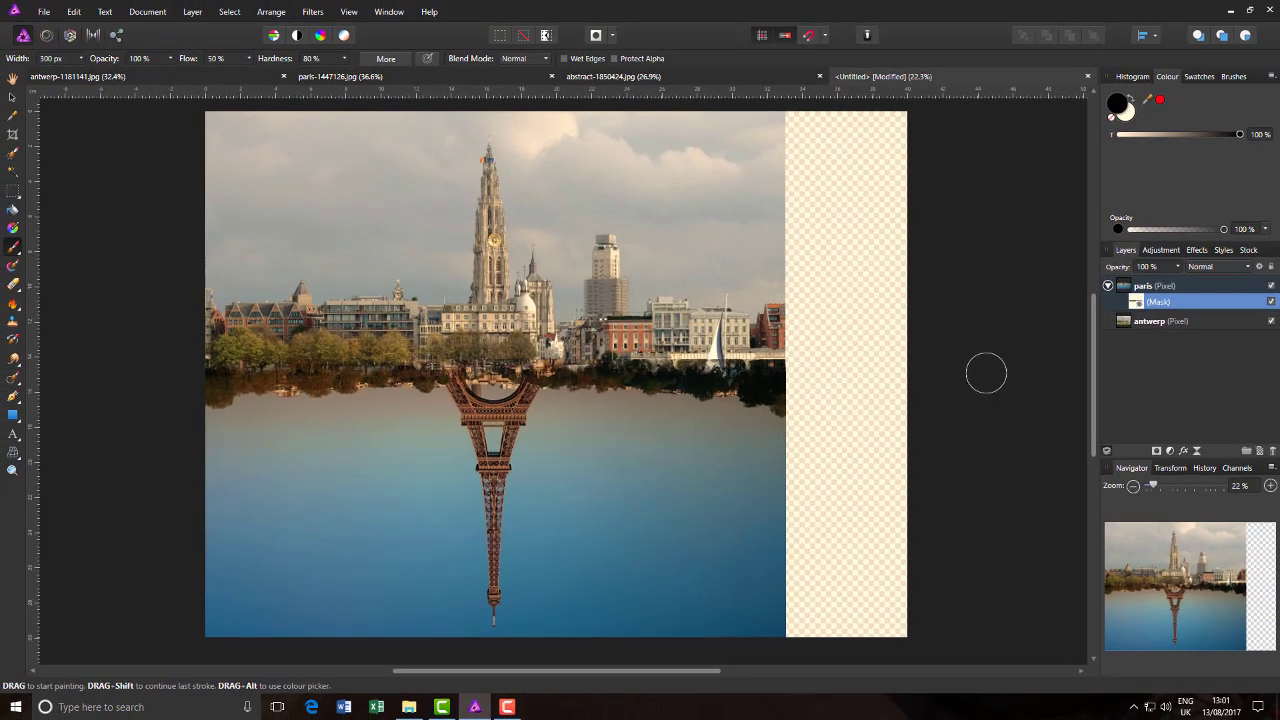
- Select the paris layer, collapse its mask and invert the layer's colours
left_click(1200, 289)
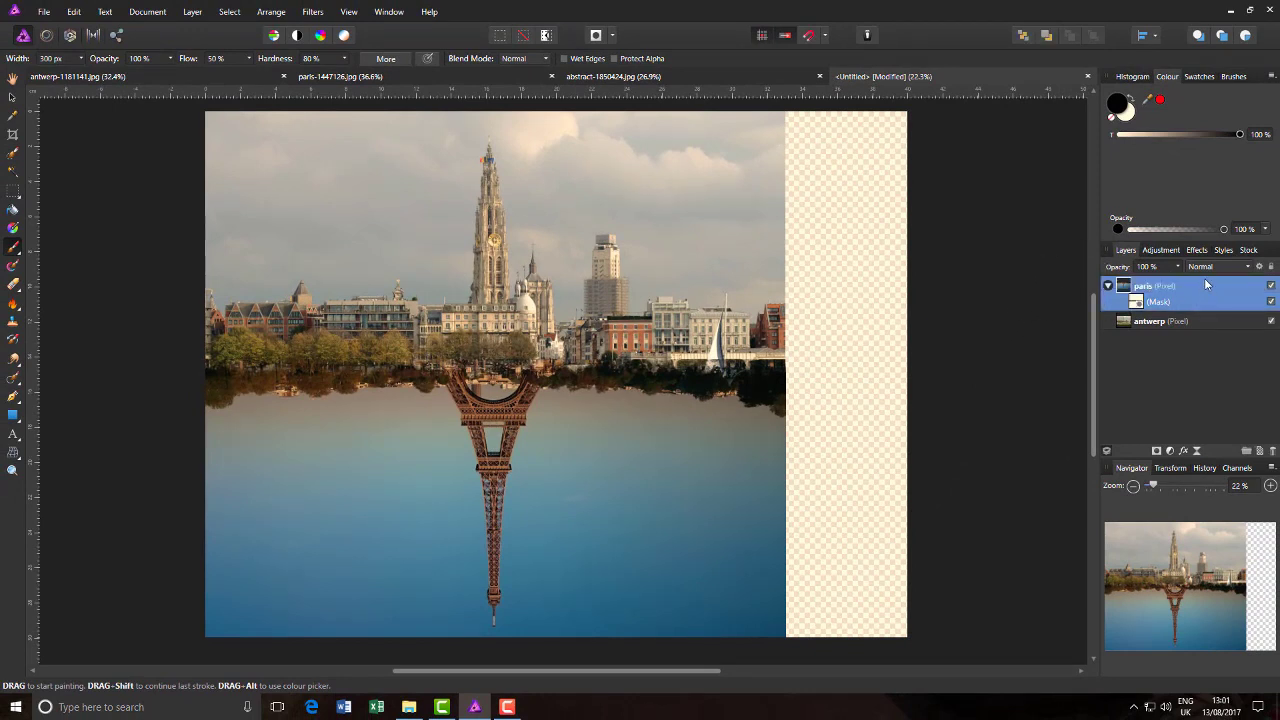
left_click(1108, 287)
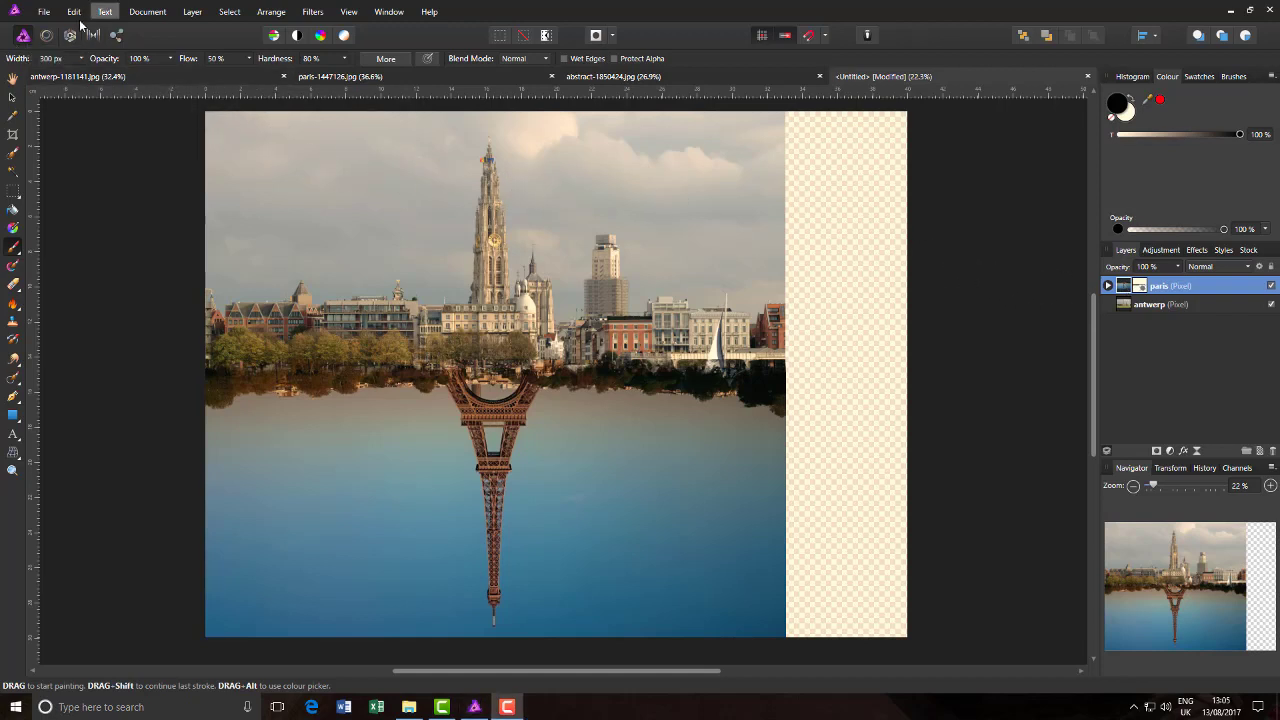
left_click(197, 13)
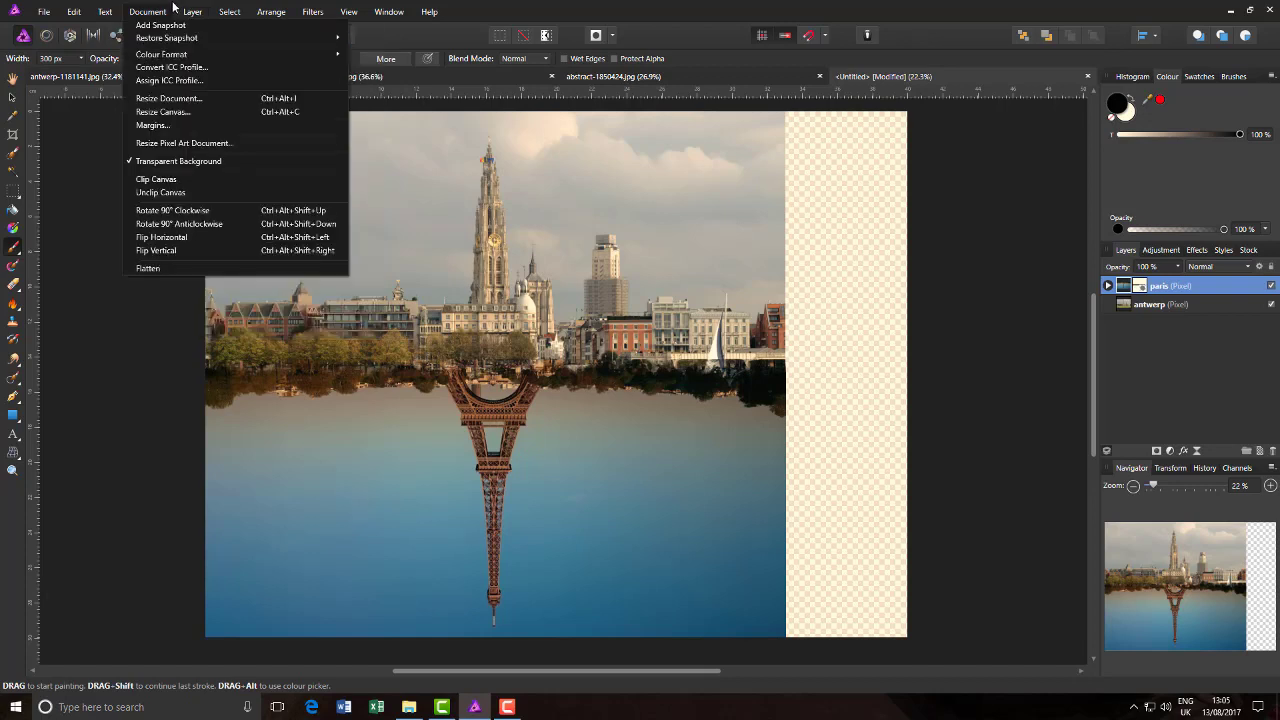
left_click(207, 41)
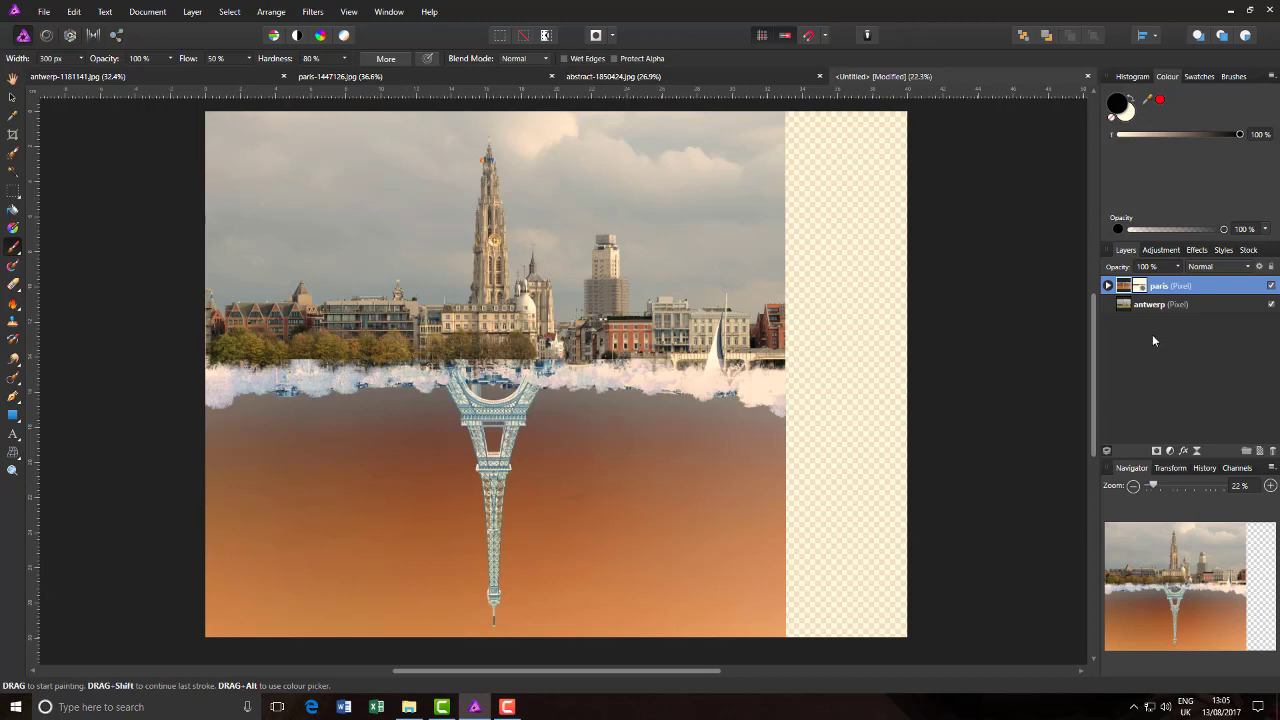
- Desaturate the inverted paris layer with an HSL adjustment at -100% saturation and merge the adjustment into the layer
left_click(1163, 251)
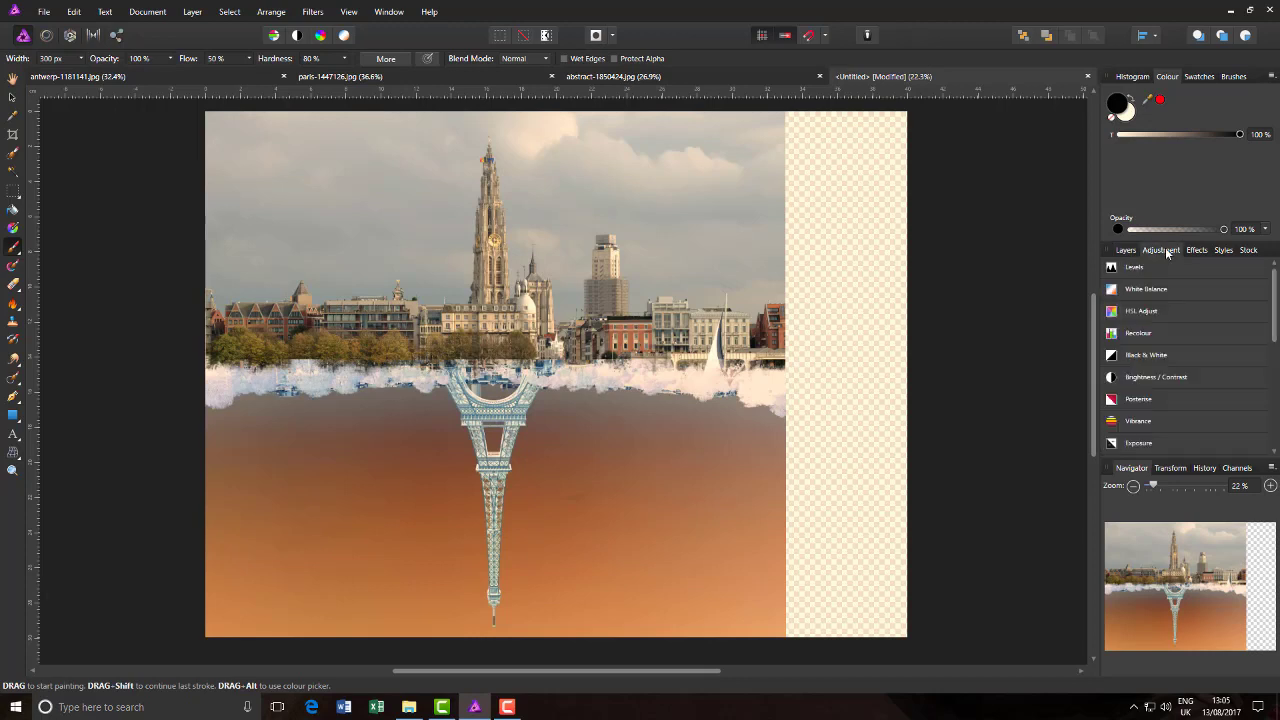
left_click(1145, 313)
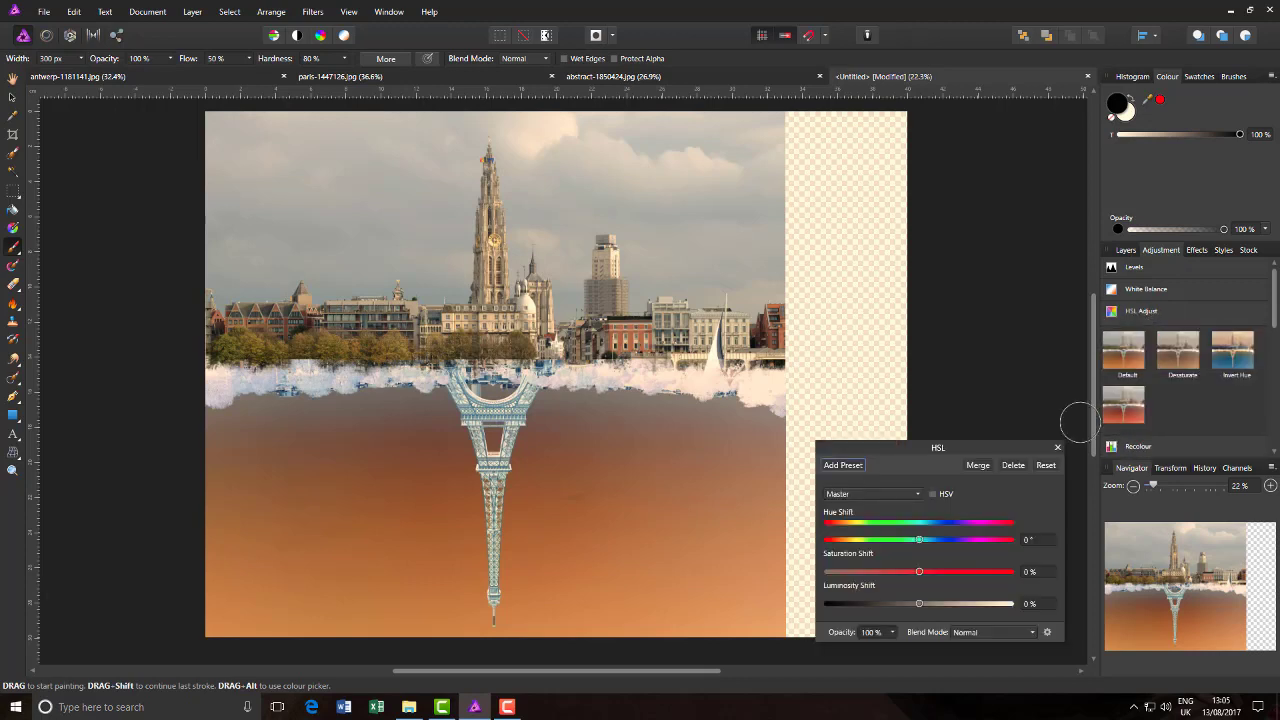
left_click_drag(919, 571, 825, 573)
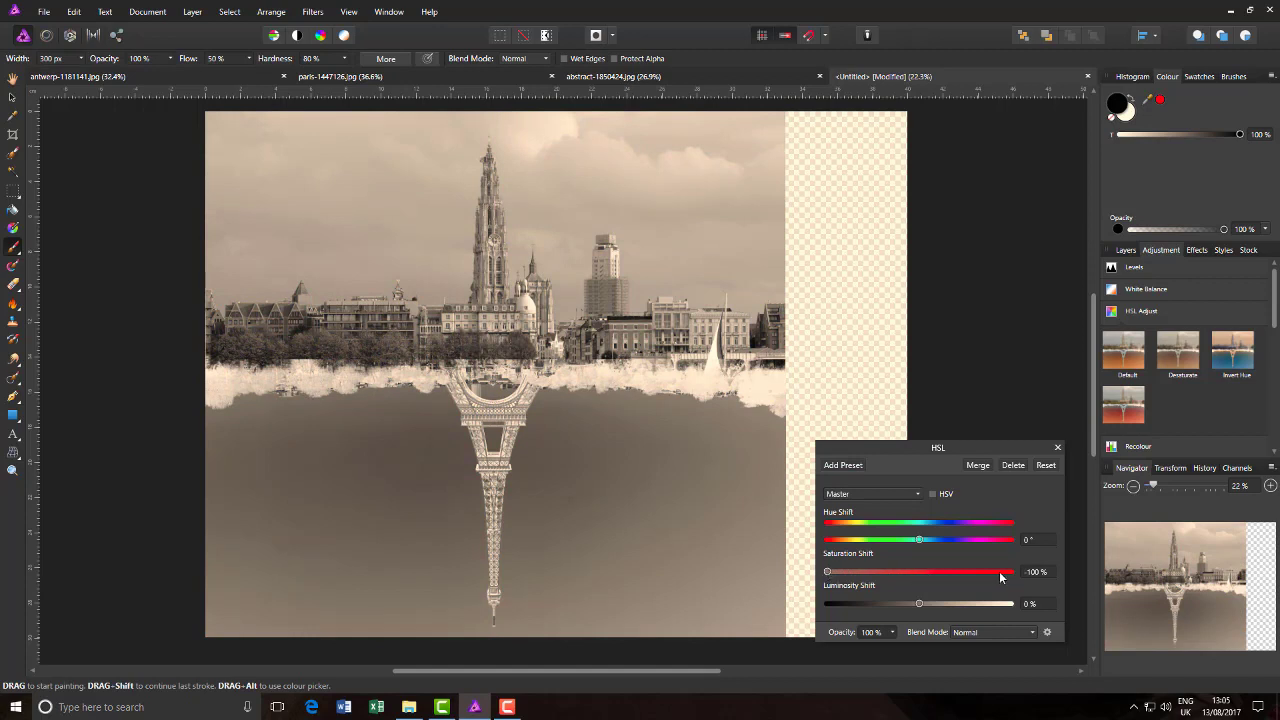
left_click(978, 465)
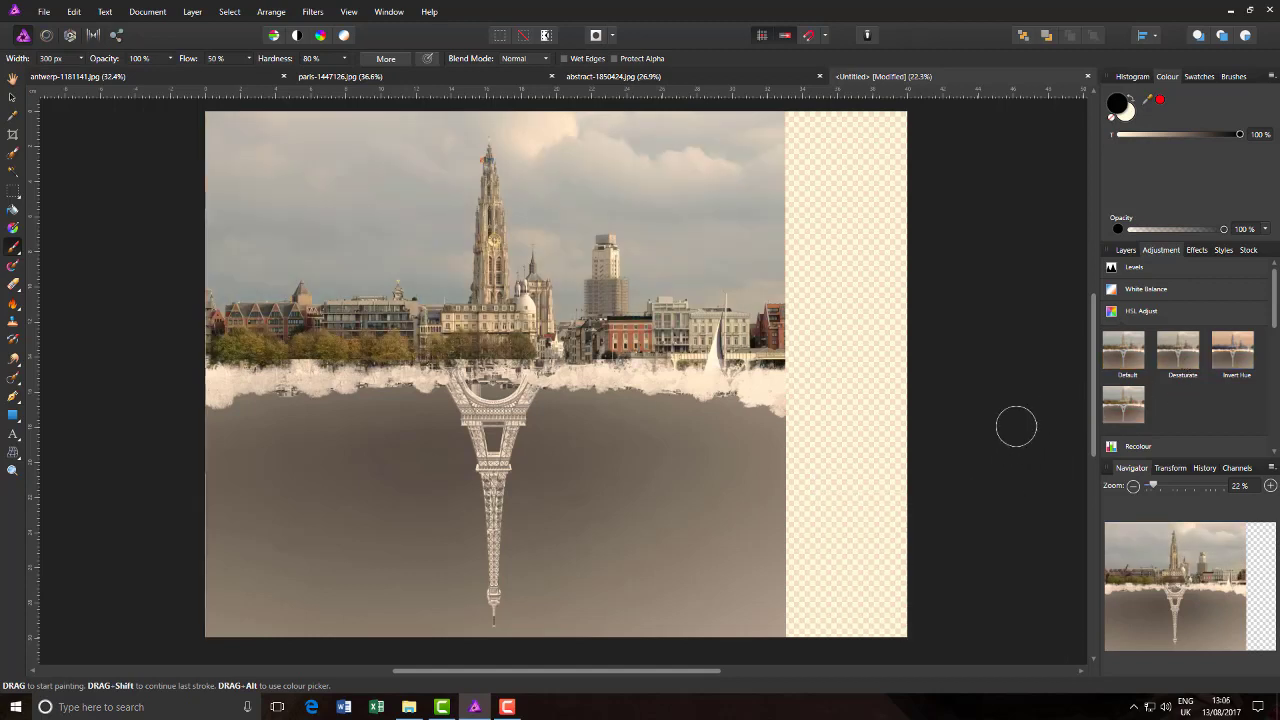
left_click(850, 528)
key("ctrl+z")
left_click(1166, 311)
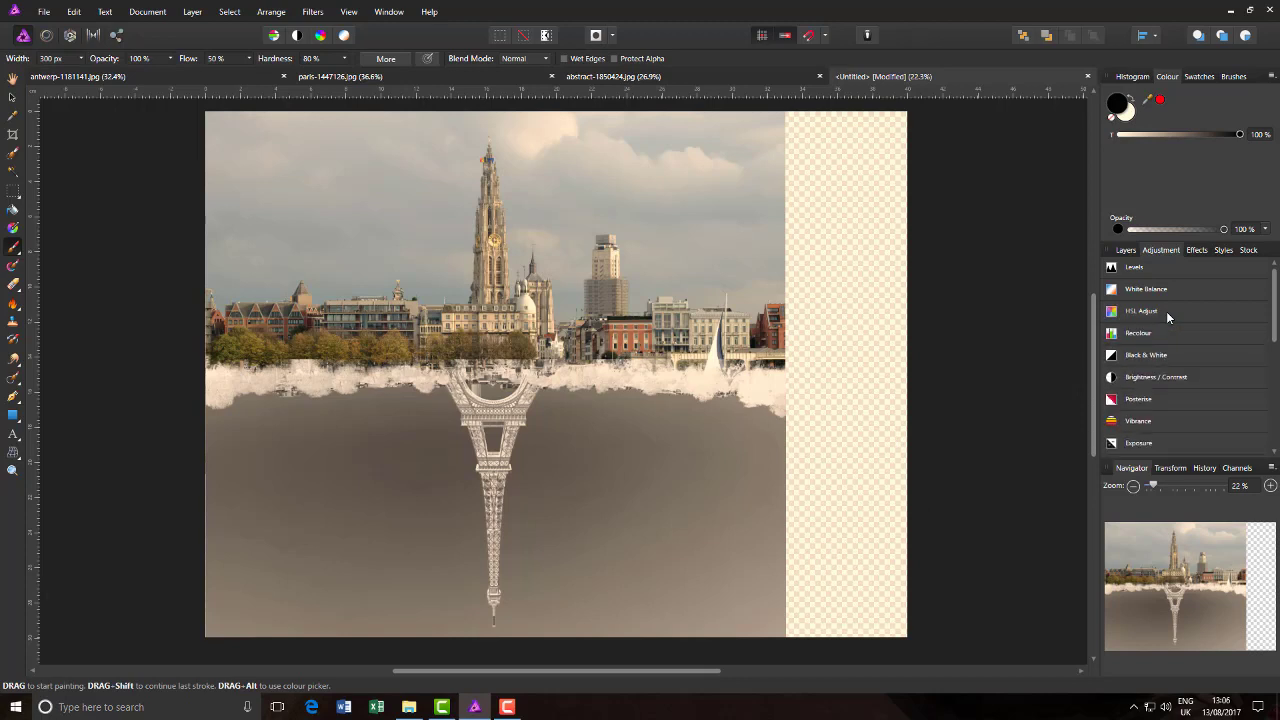
left_click(1126, 252)
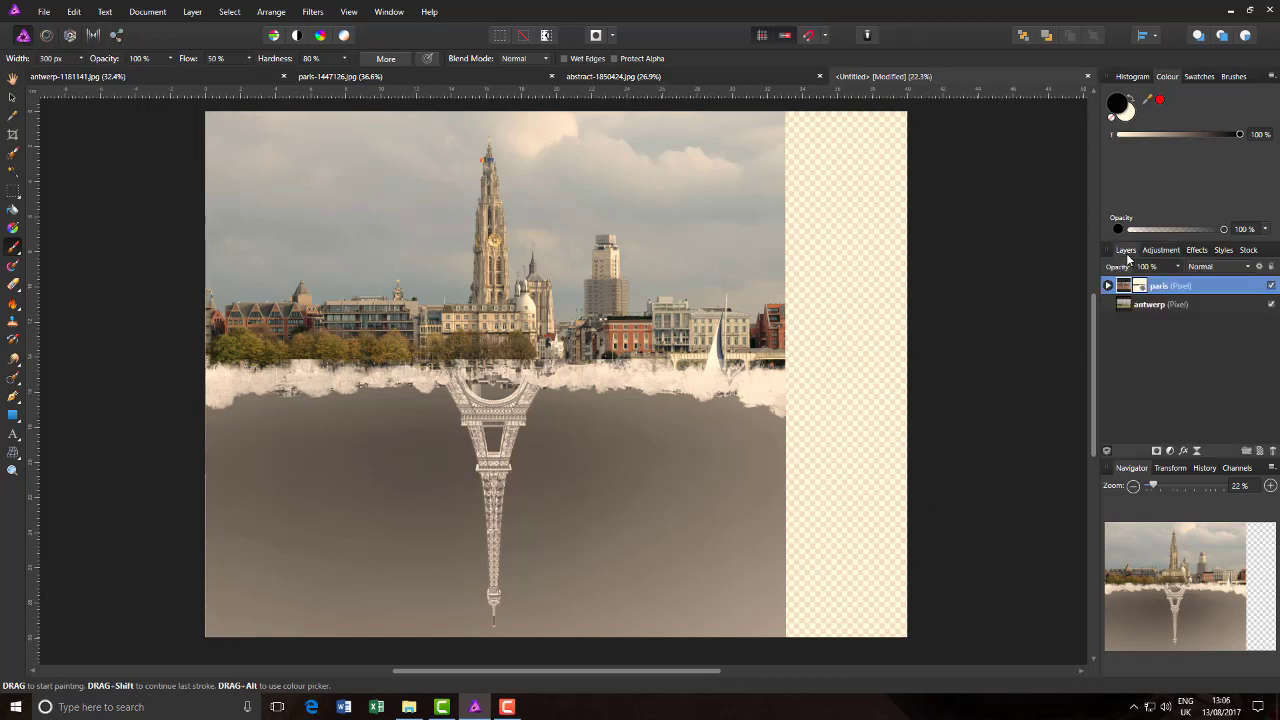
- Desaturate the antwerp layer with an HSL adjustment at -100% saturation and merge the adjustment into the layer
left_click(1150, 306)
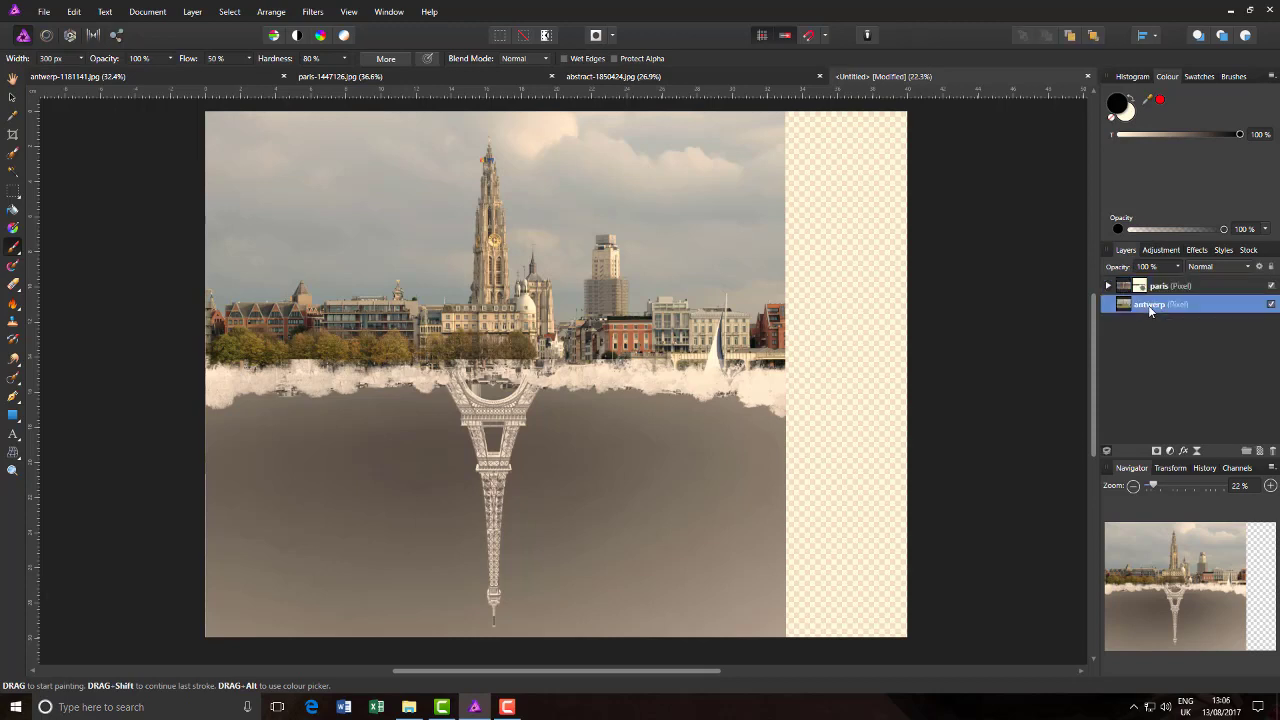
left_click(1168, 253)
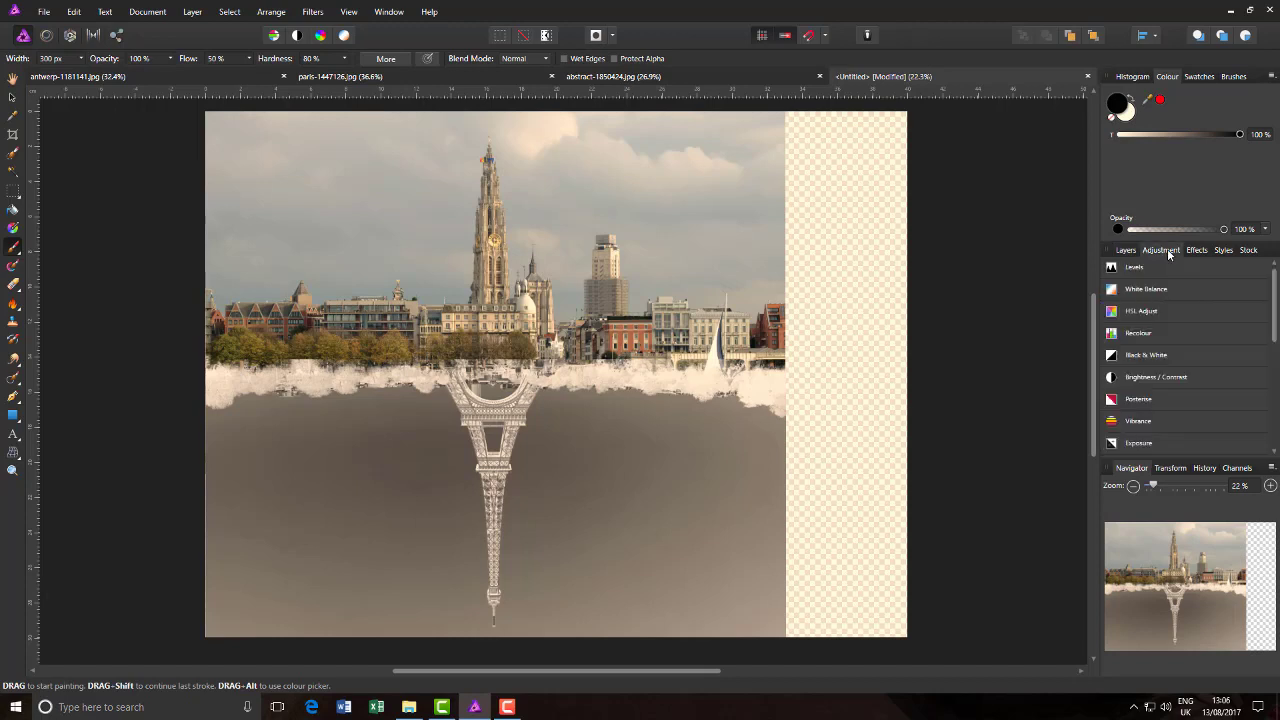
left_click(1144, 314)
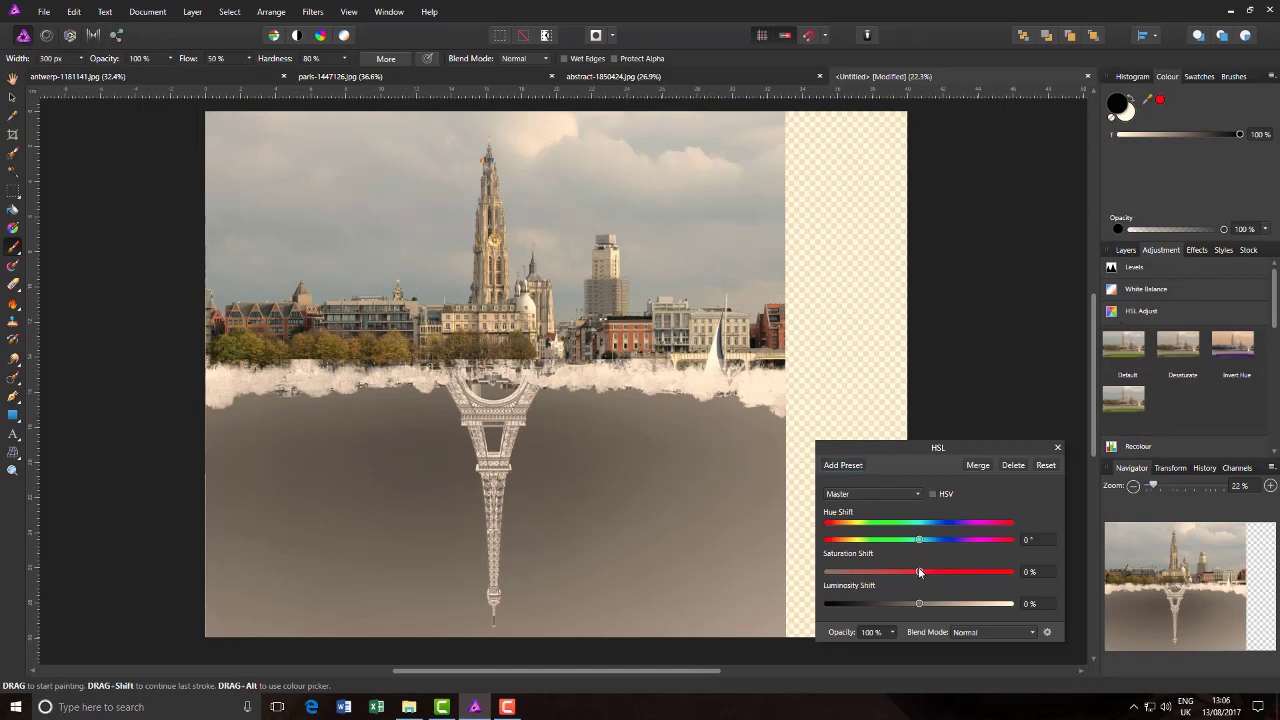
left_click_drag(919, 571, 812, 574)
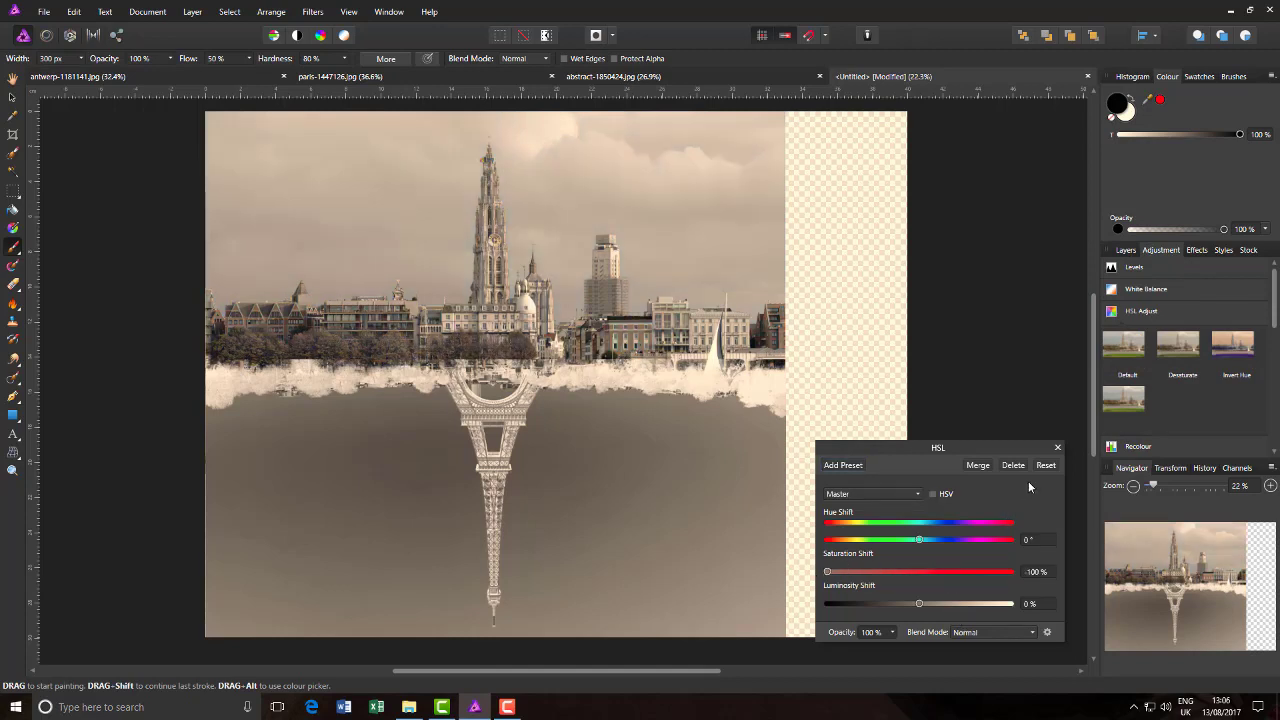
left_click(977, 465)
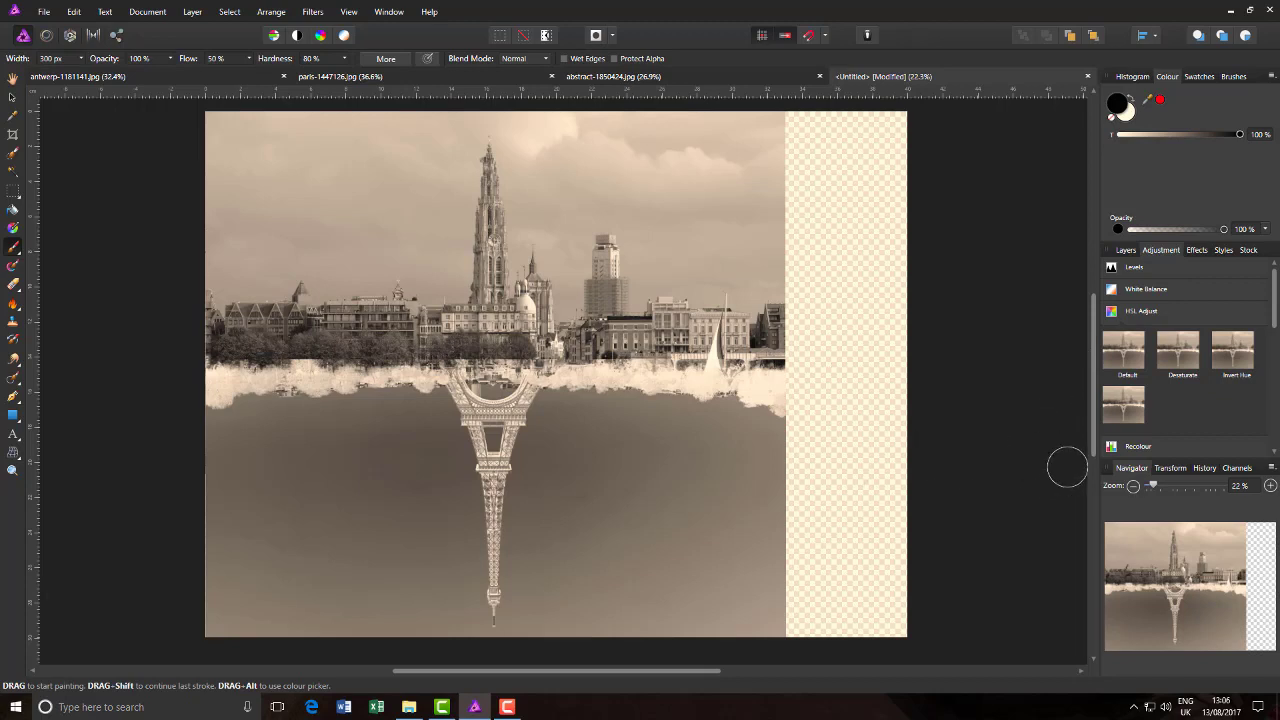
left_click_drag(1092, 375, 1092, 368)
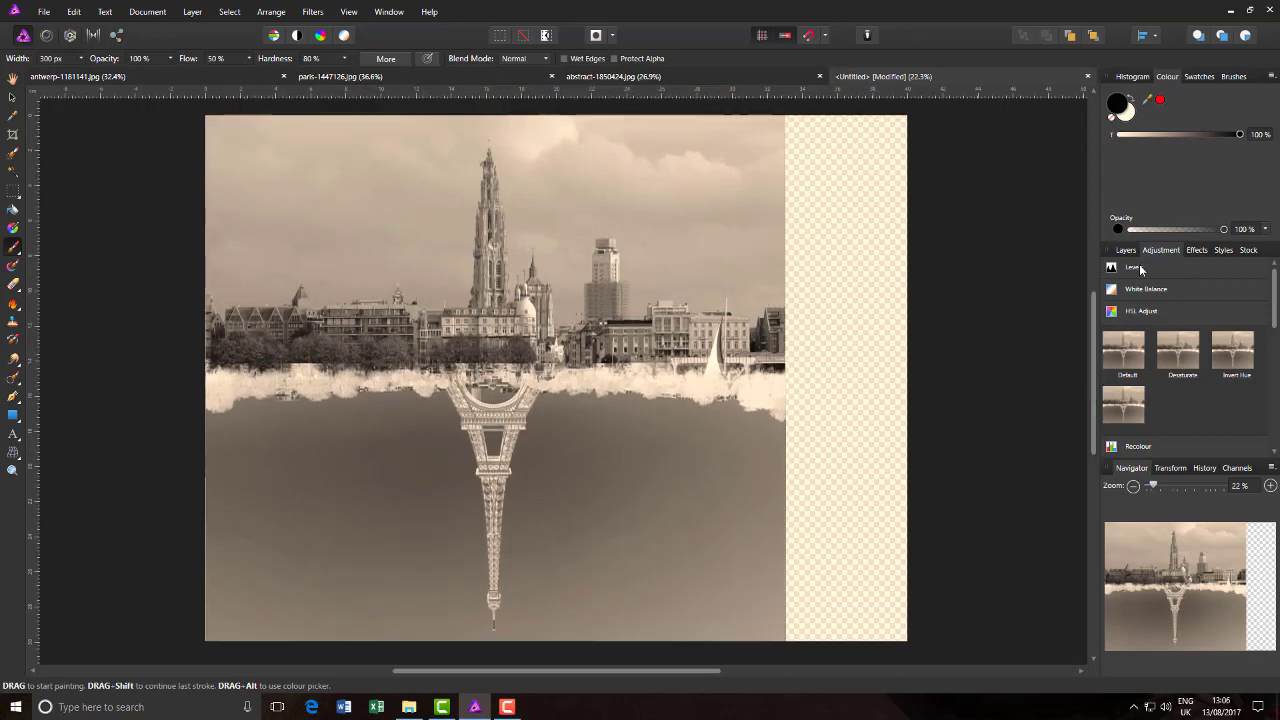
- Add a Levels adjustment to the paris layer and set its white level to 92%
left_click(1127, 251)
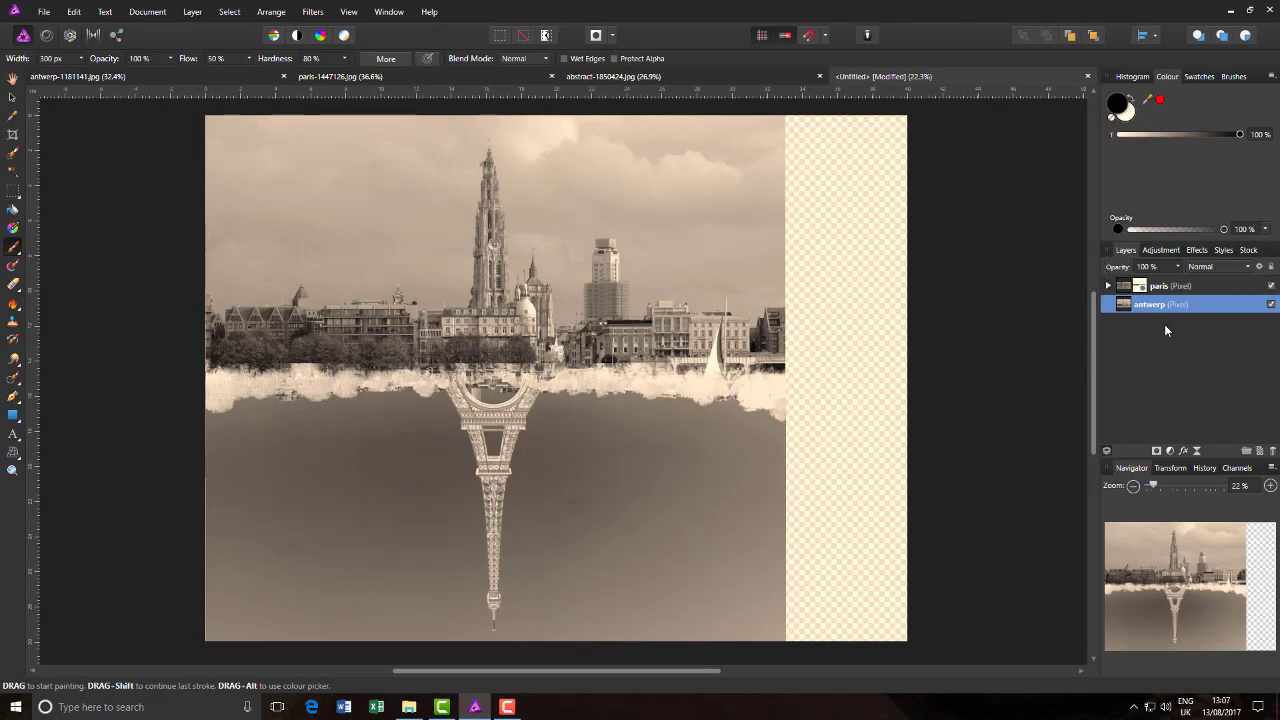
left_click(1128, 288)
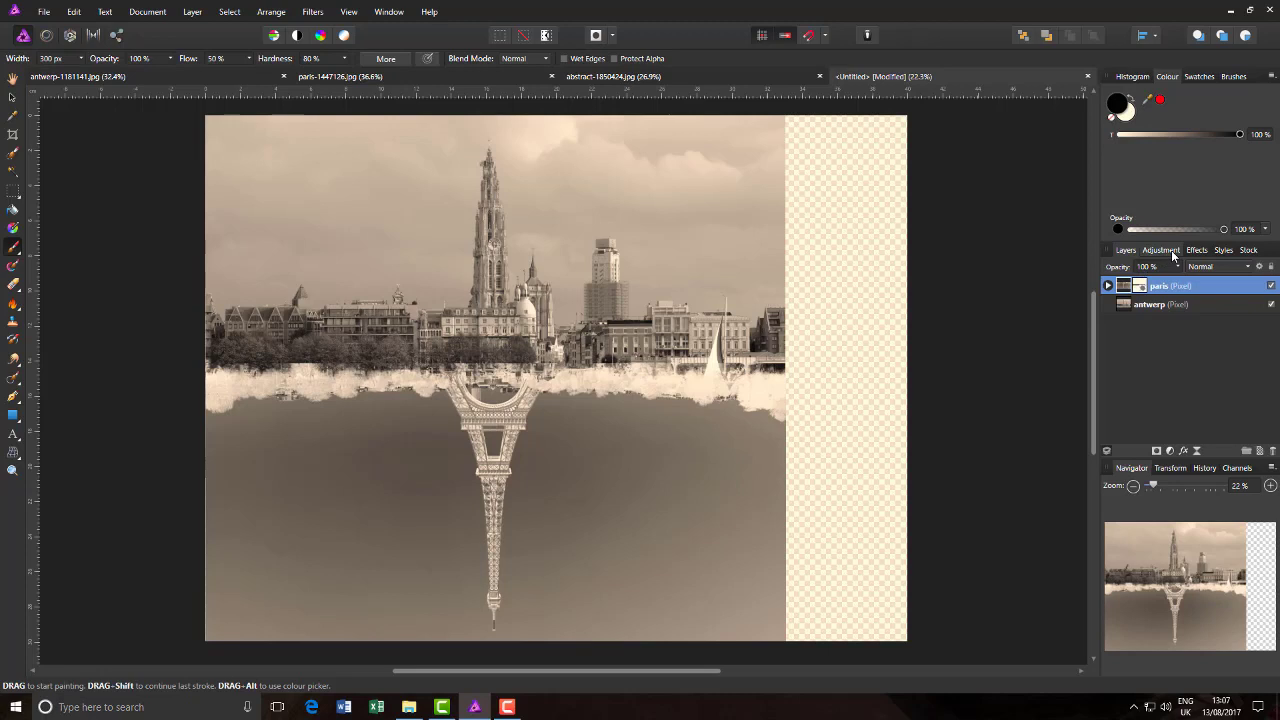
left_click(1162, 250)
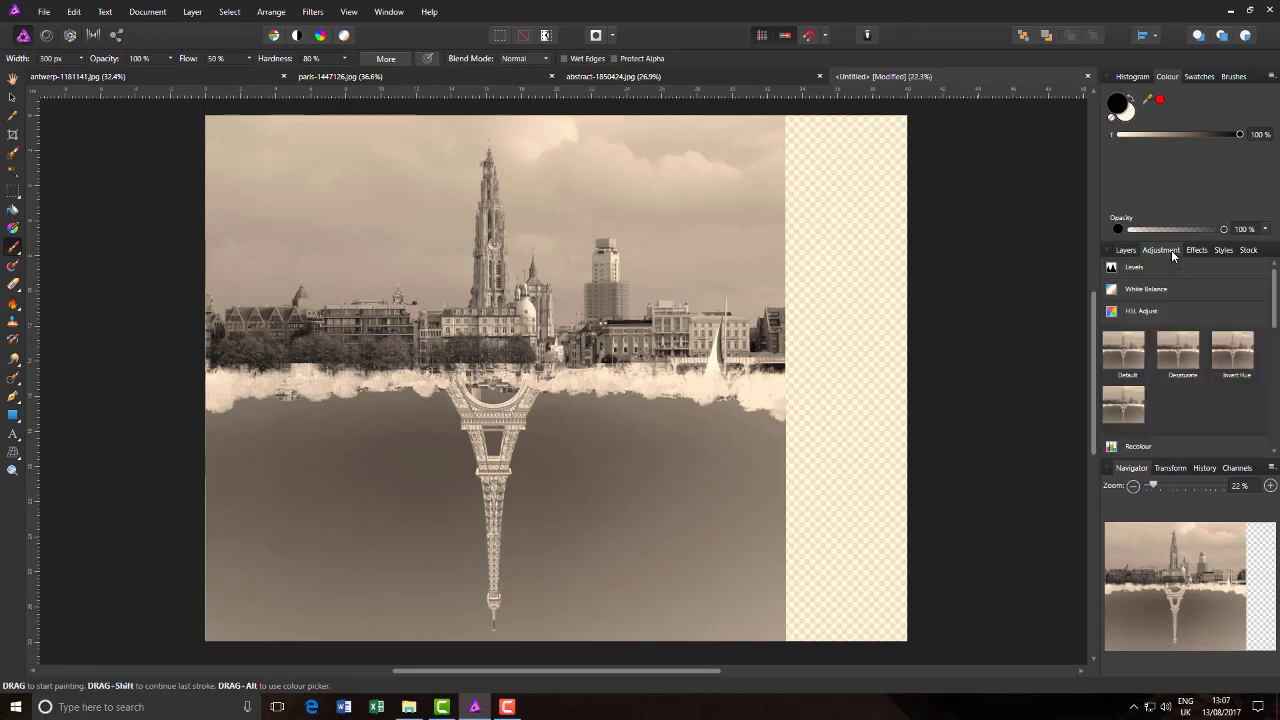
left_click(1155, 312)
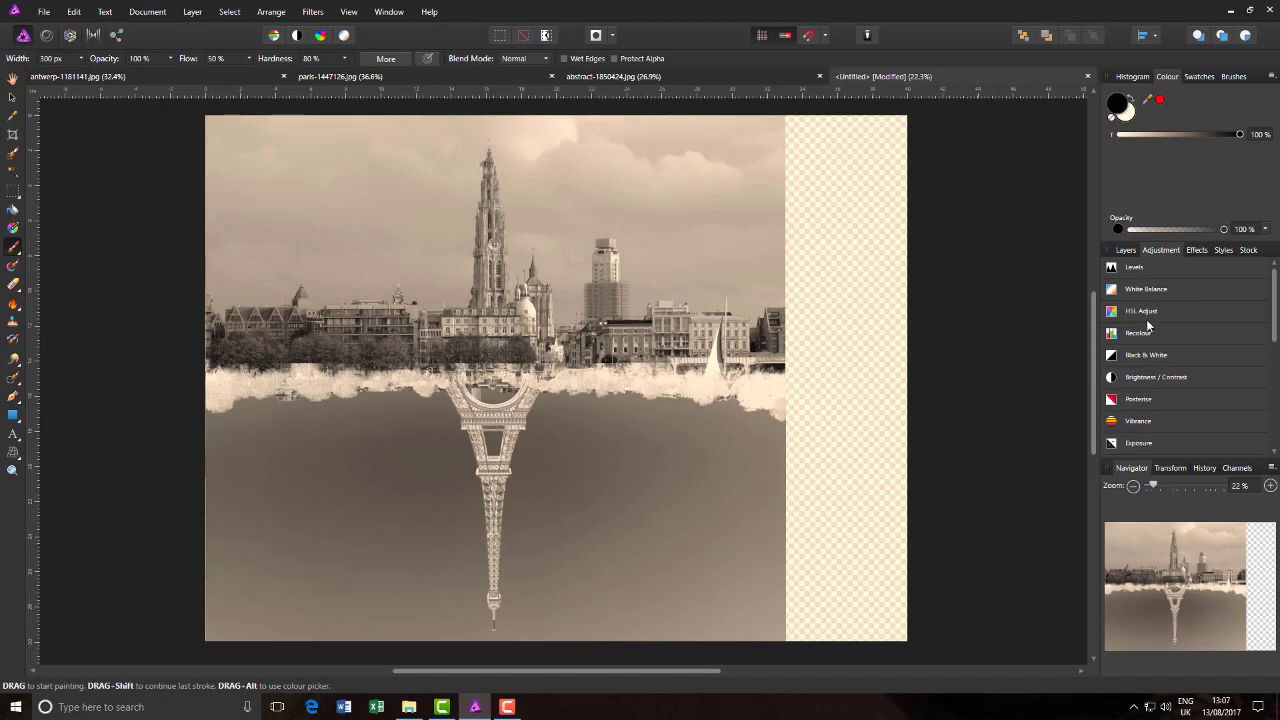
left_click(1142, 268)
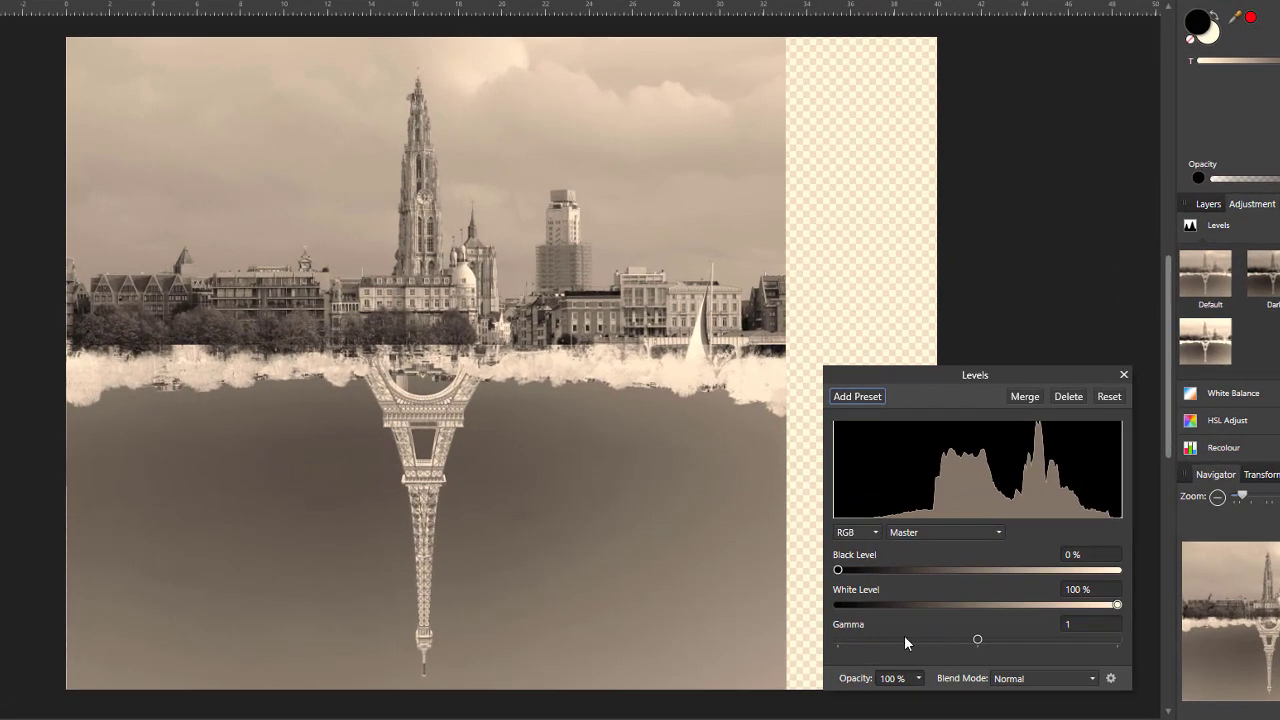
left_click_drag(1116, 604, 1102, 606)
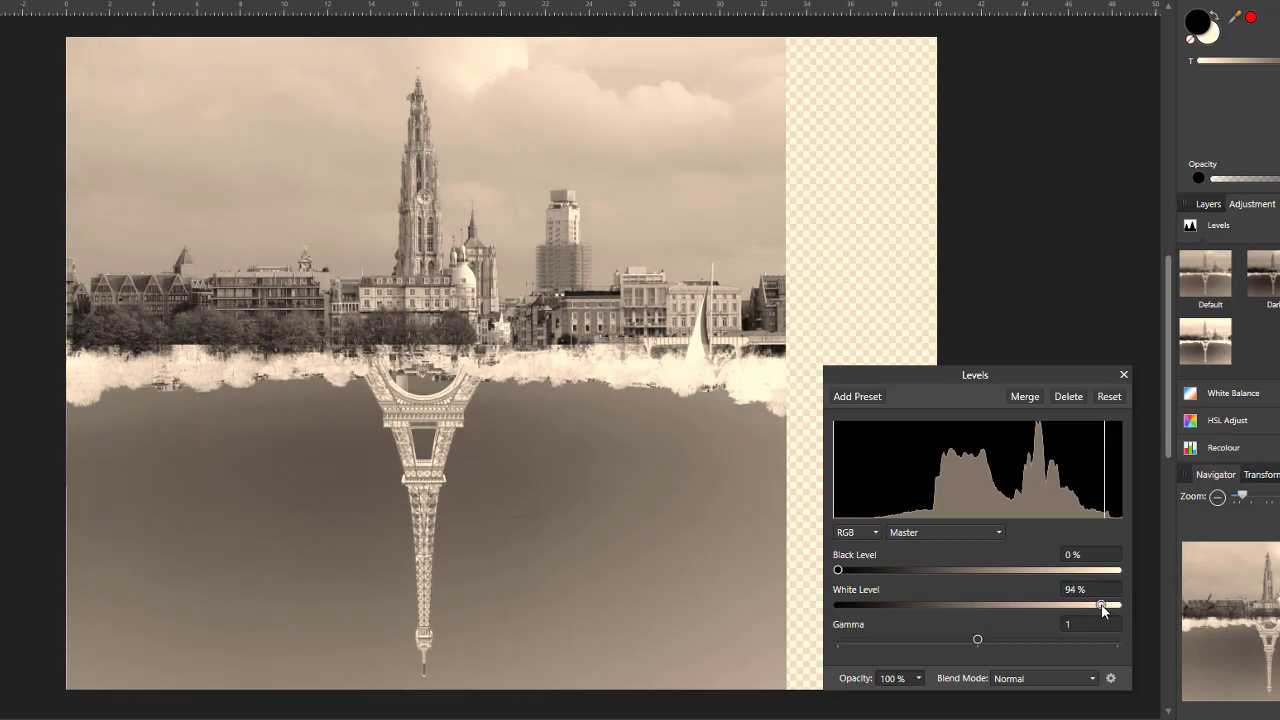
left_click_drag(1102, 606, 1095, 607)
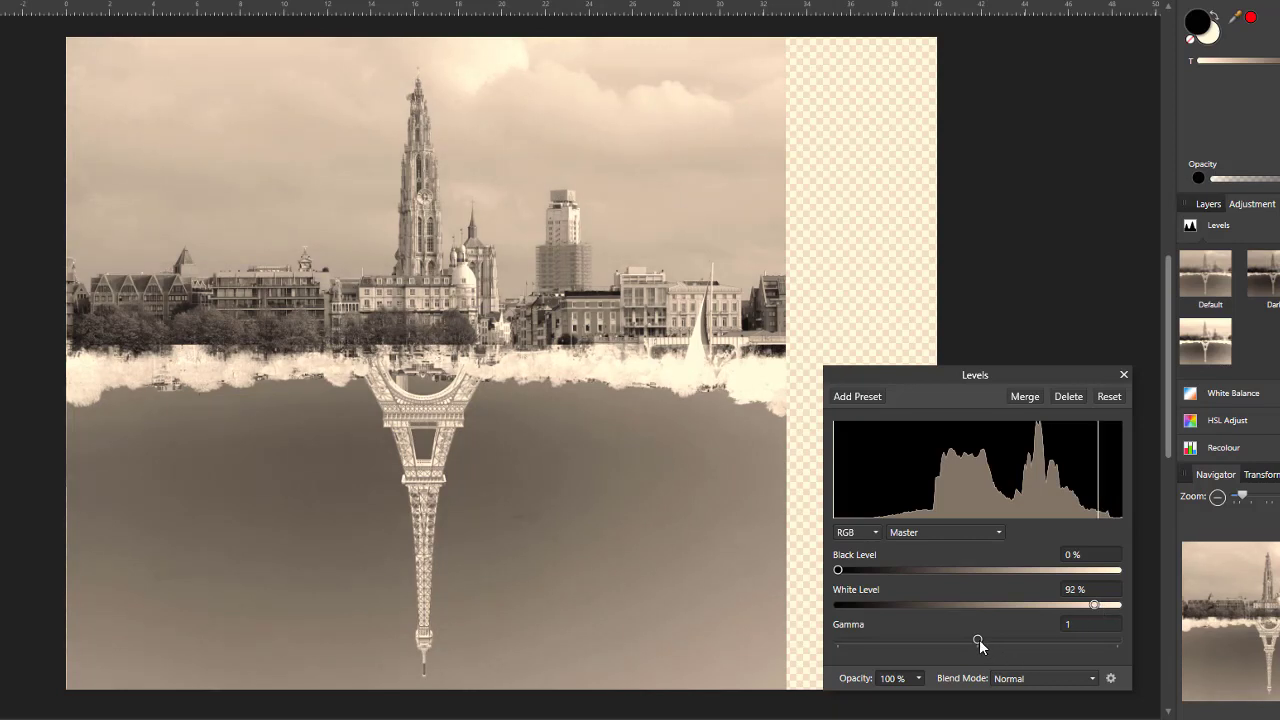
- Set the paris Levels adjustment's gamma to 1.805 and merge it into the layer
left_click_drag(979, 640, 1006, 641)
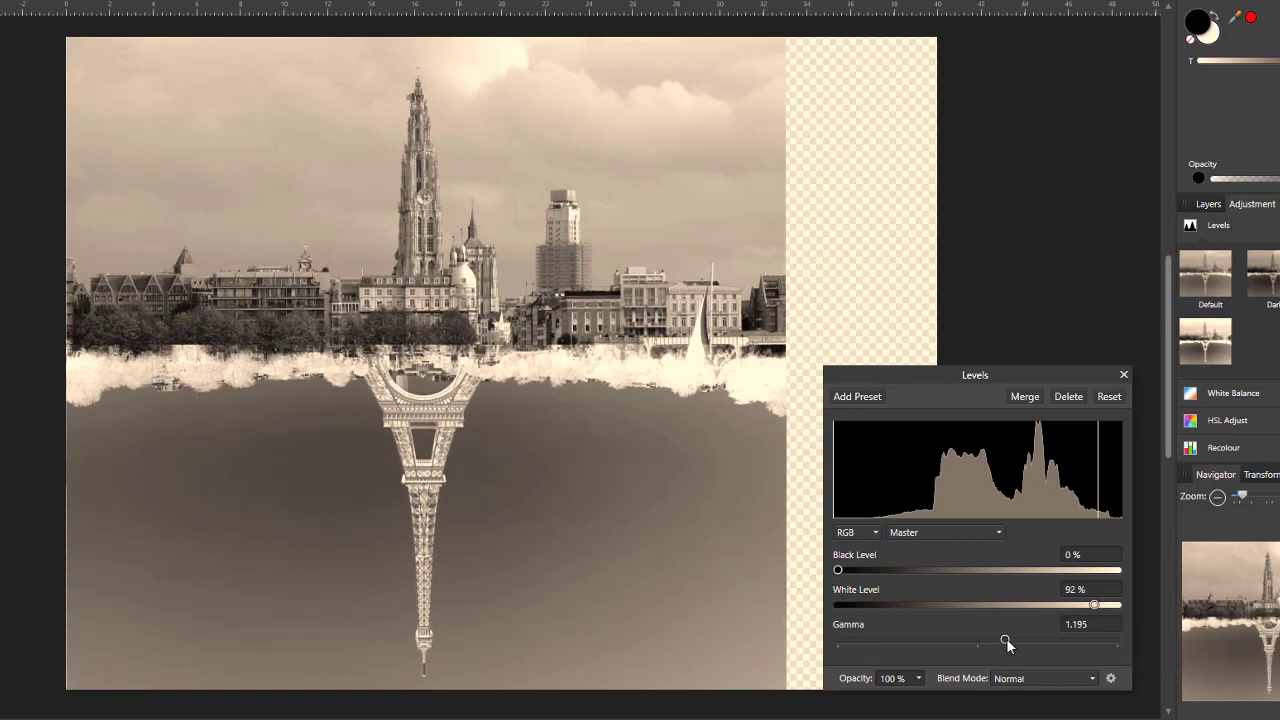
left_click_drag(1006, 641, 1060, 645)
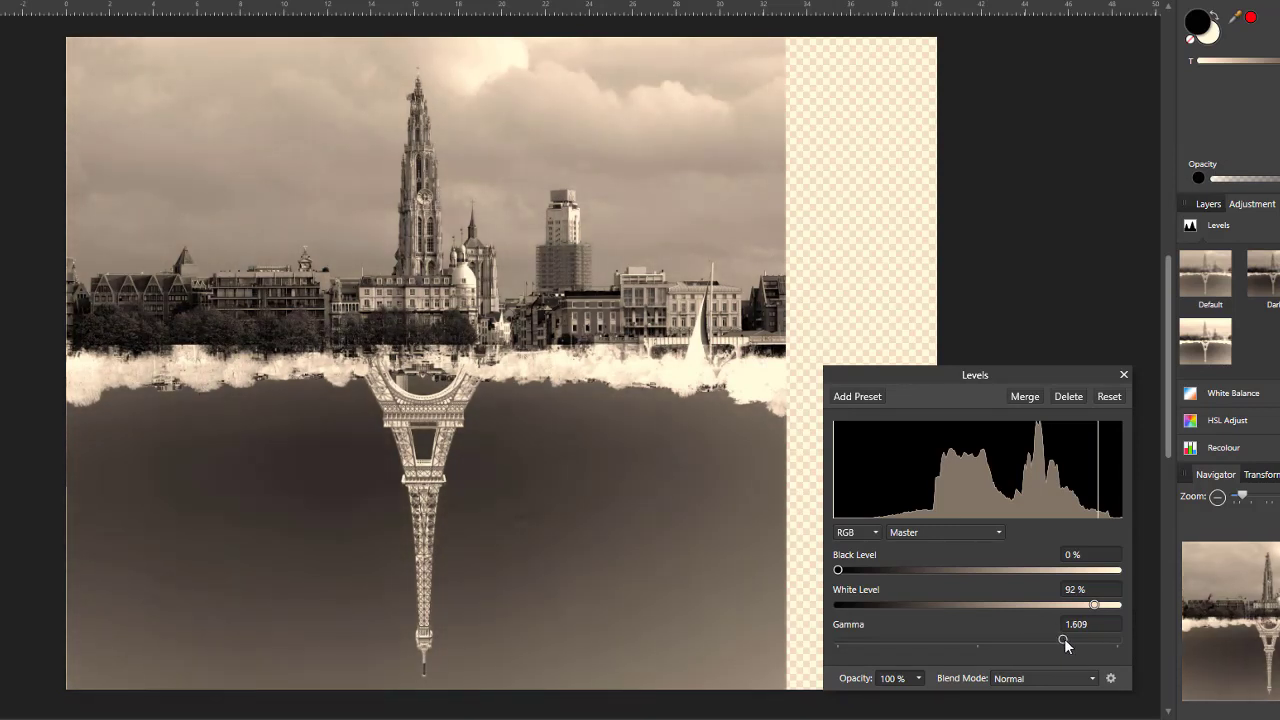
left_click_drag(1071, 641, 1092, 642)
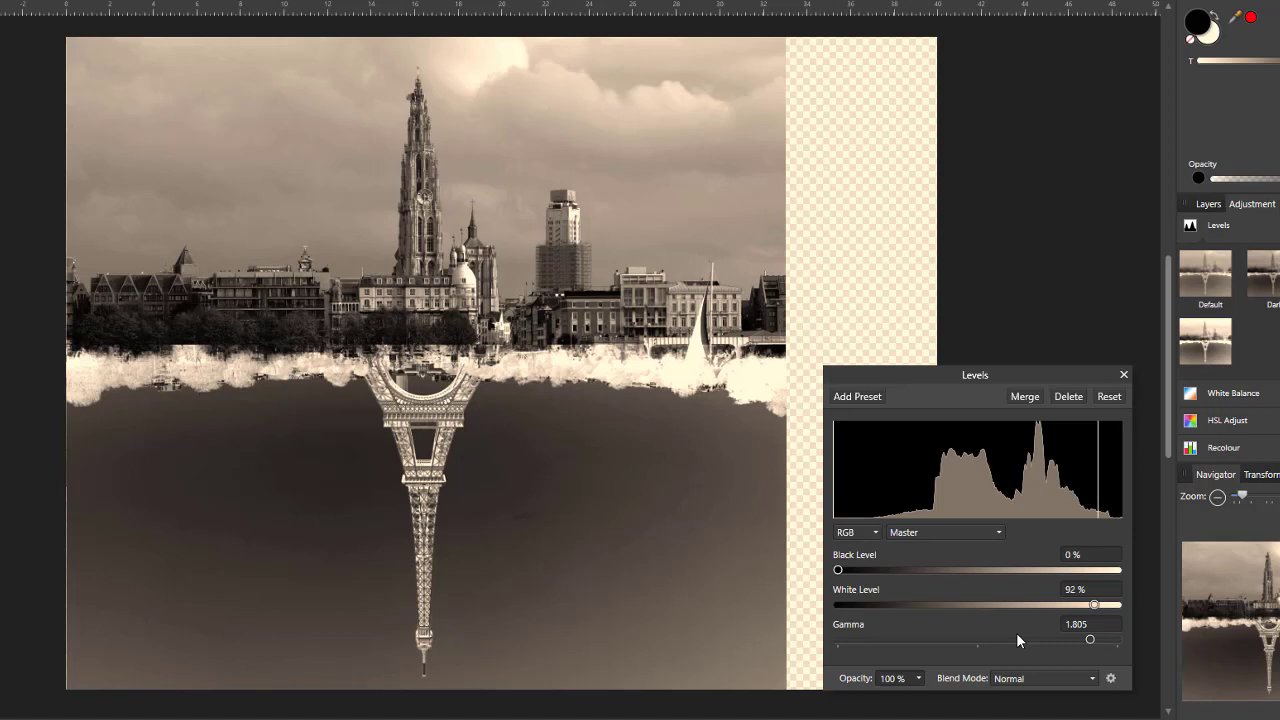
left_click(1026, 396)
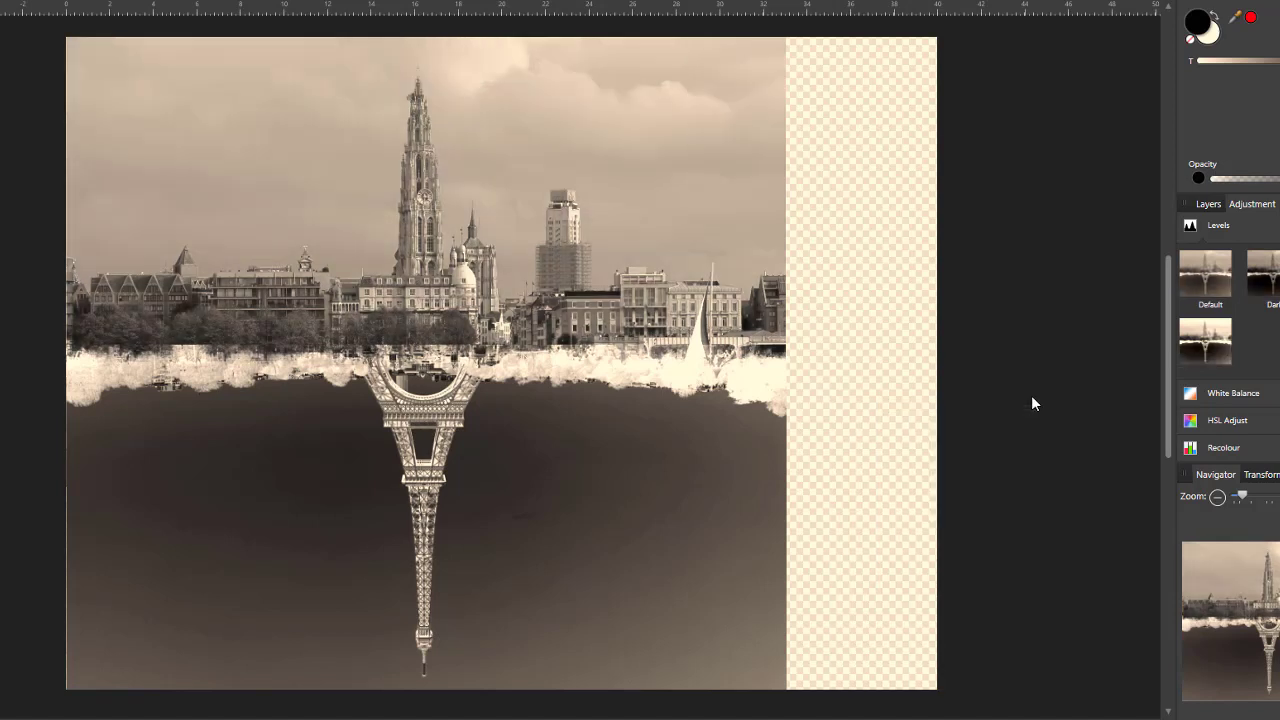
- Darken the antwerp layer with a Levels adjustment at 17% black level and 1.107 gamma, and merge it into the layer
left_click(1255, 228)
left_click(1210, 205)
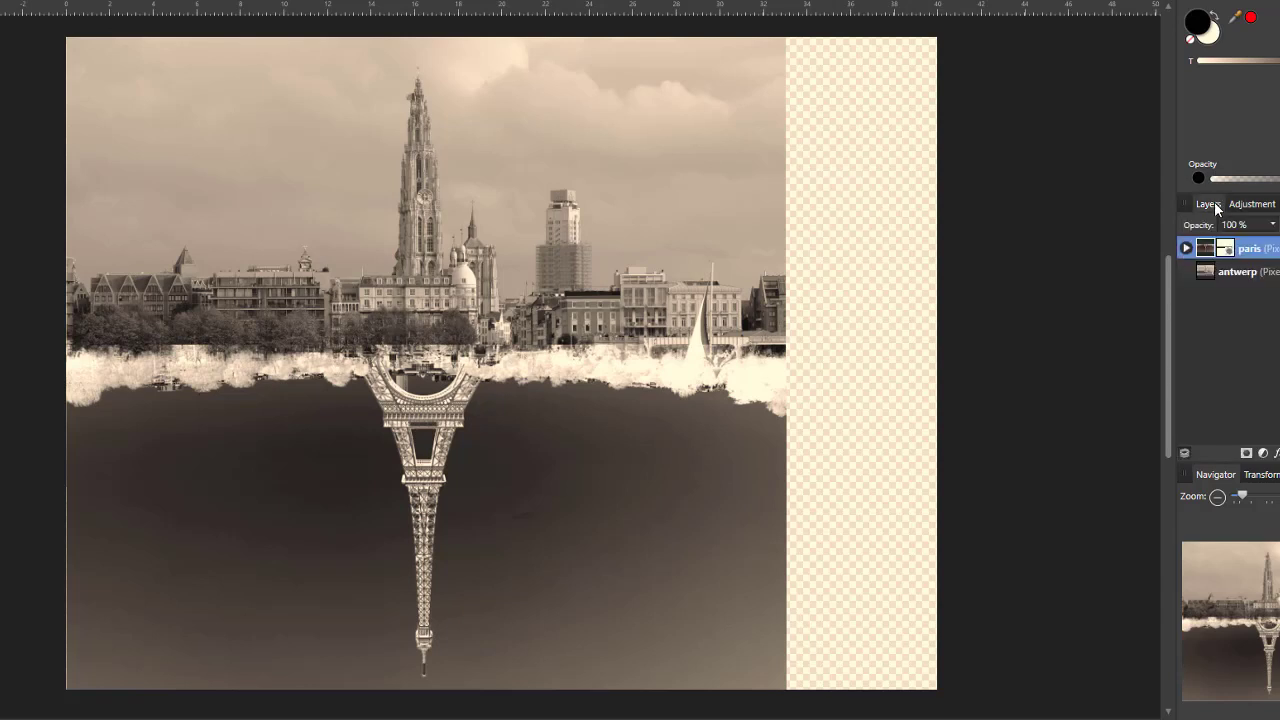
left_click(1245, 278)
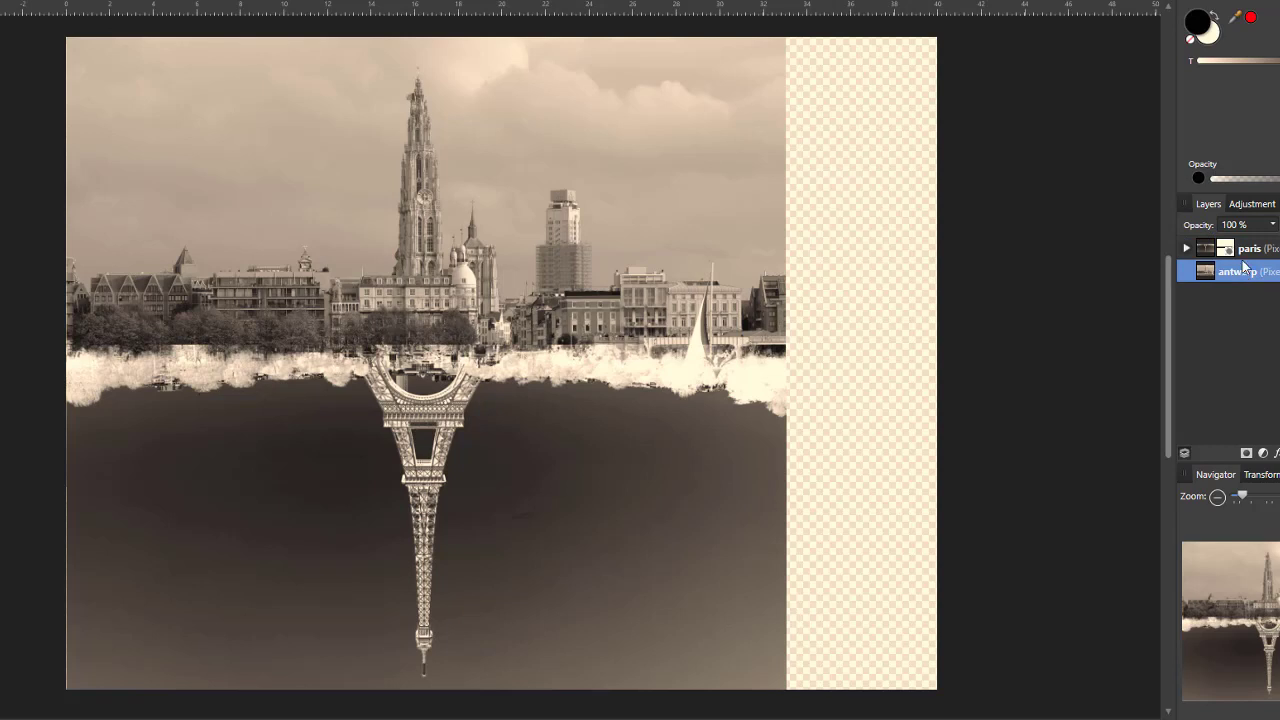
left_click(1263, 207)
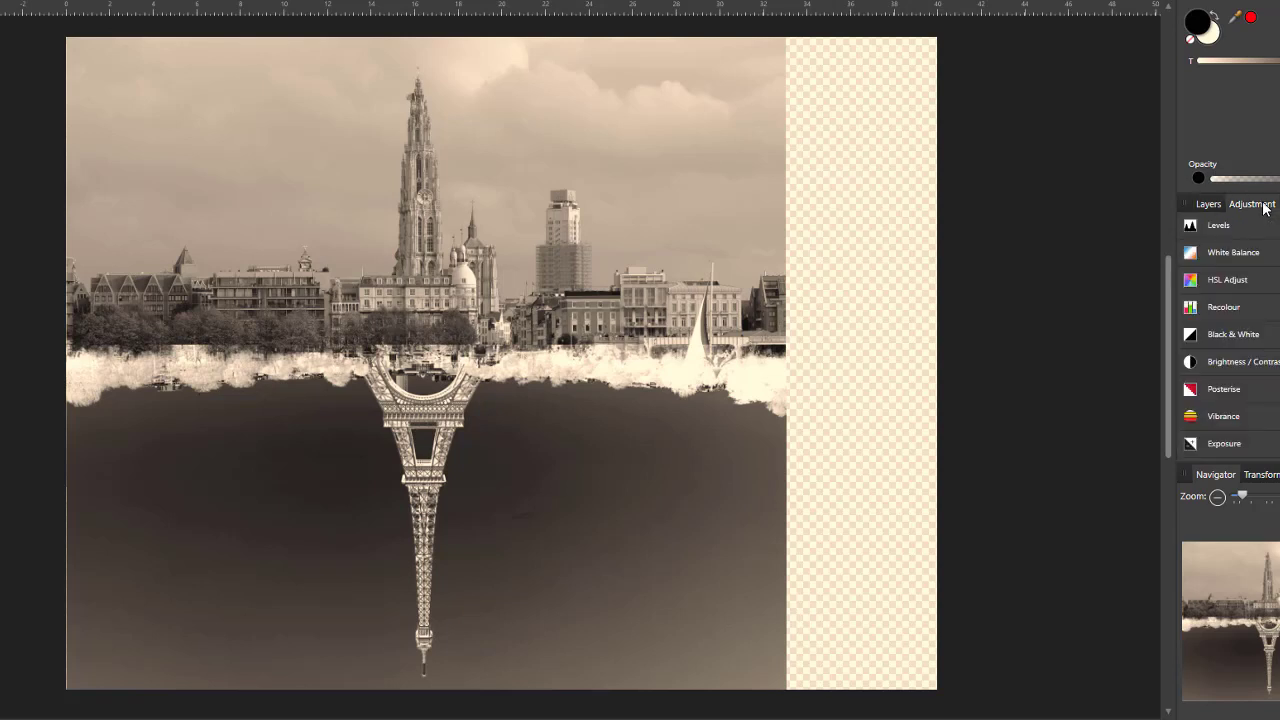
left_click(1228, 228)
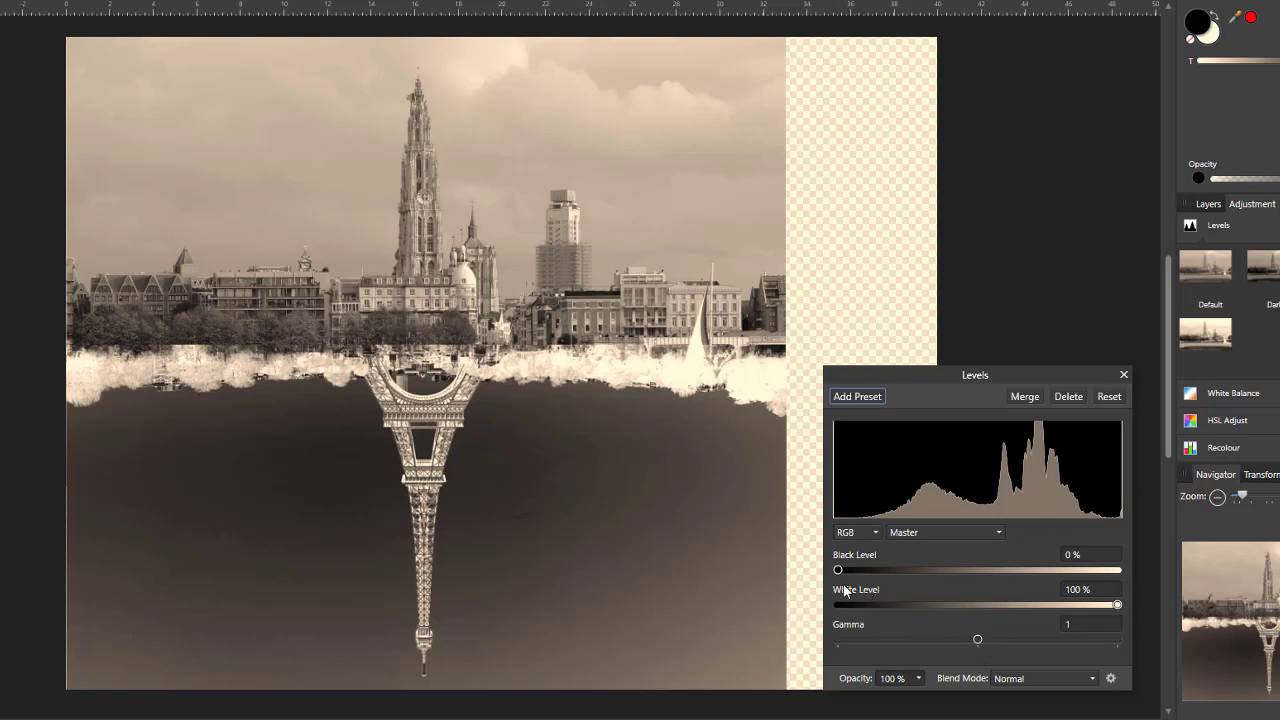
left_click_drag(838, 570, 886, 573)
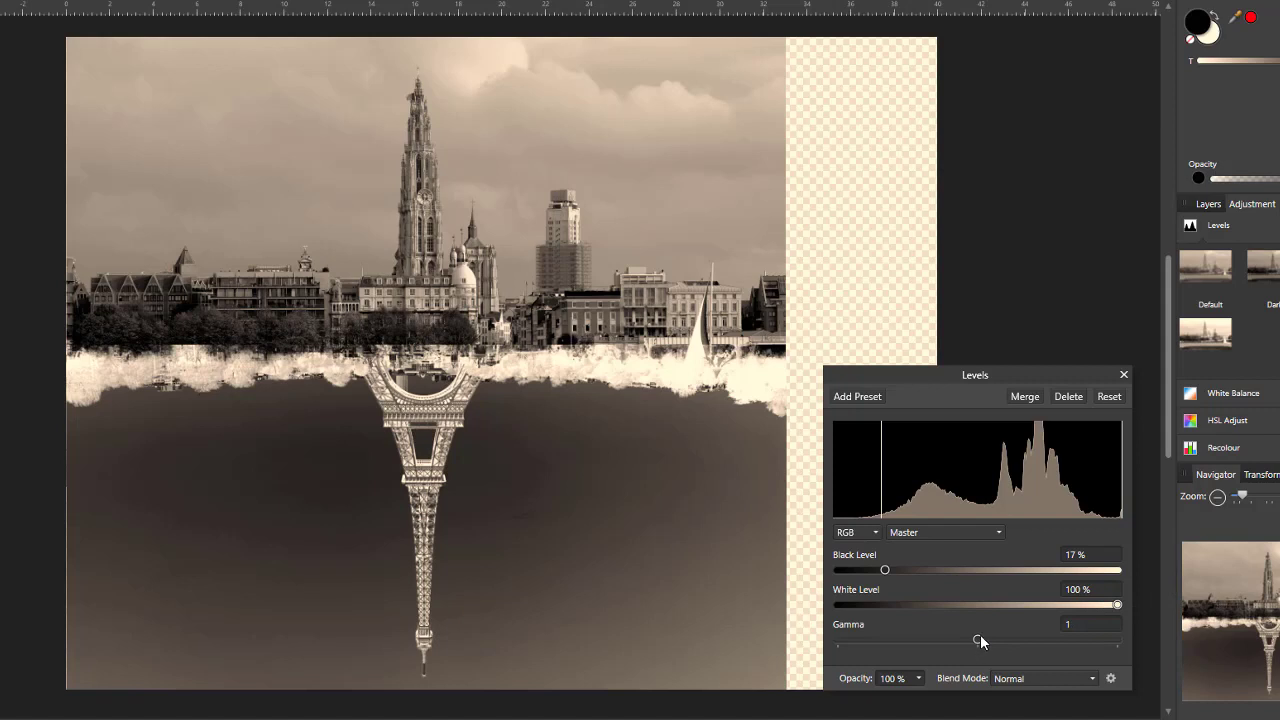
mouse_move(978, 640)
left_mouse_down()
mouse_move(1005, 643)
mouse_move(993, 647)
left_mouse_up()
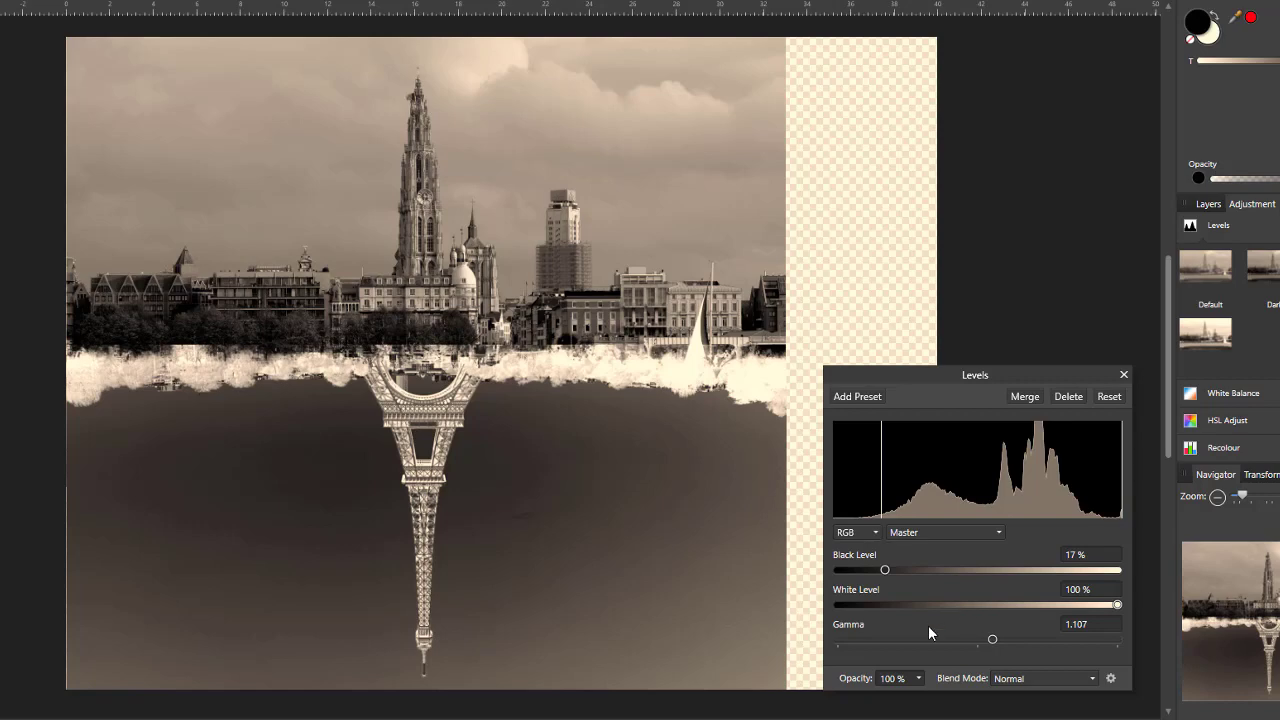
left_click(1024, 396)
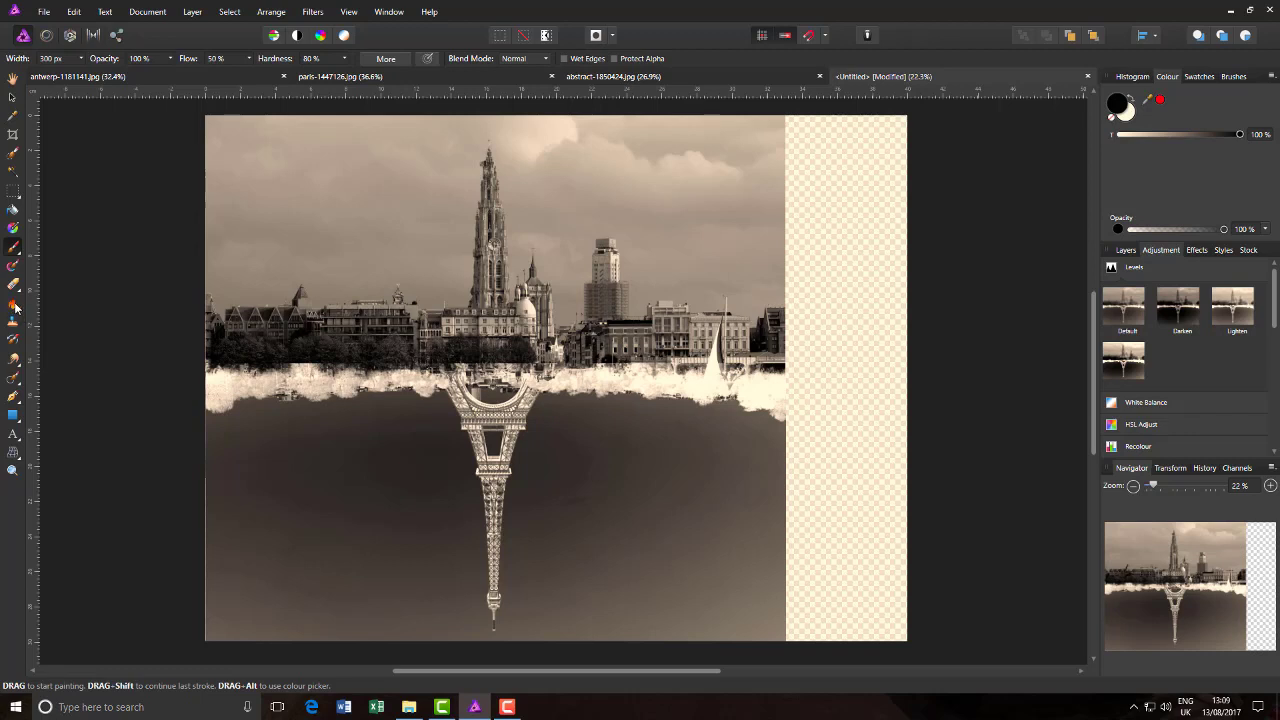
- Set up the Dodge Brush at 4% opacity with the Shadows tonal range for work on the antwerp layer
left_click(20, 314)
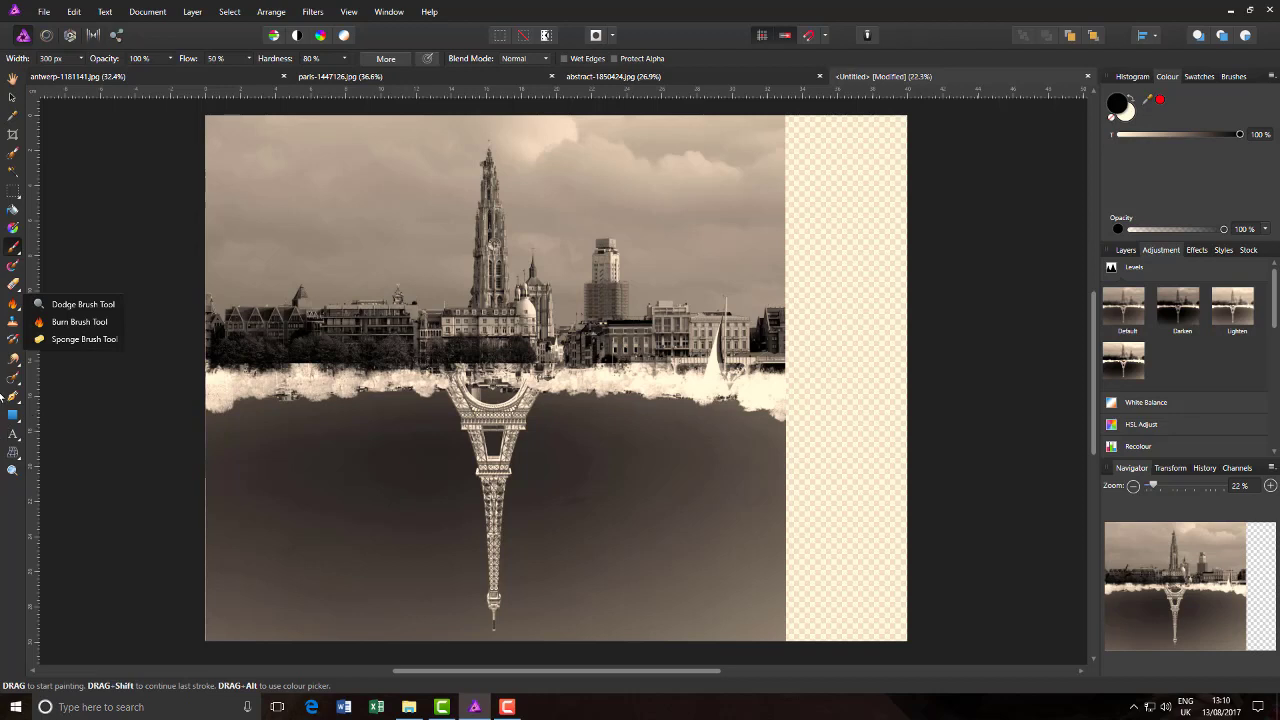
left_click(42, 304)
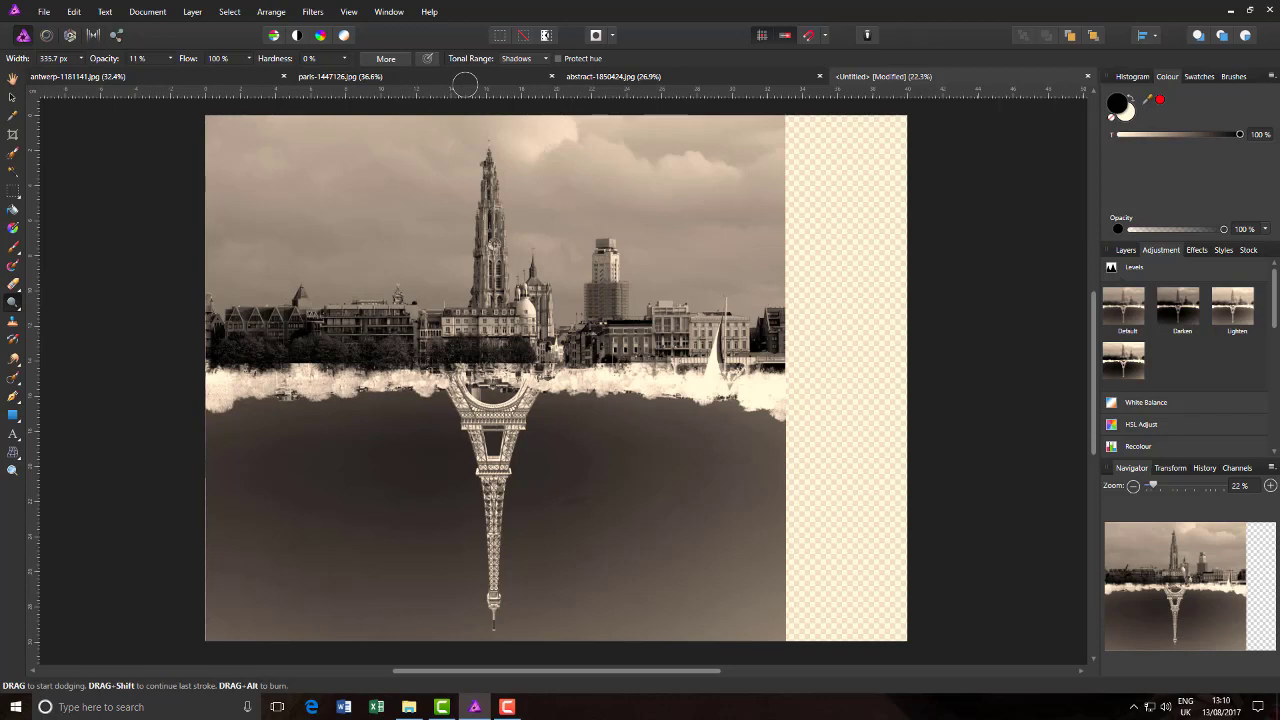
left_click(171, 60)
left_click(1126, 250)
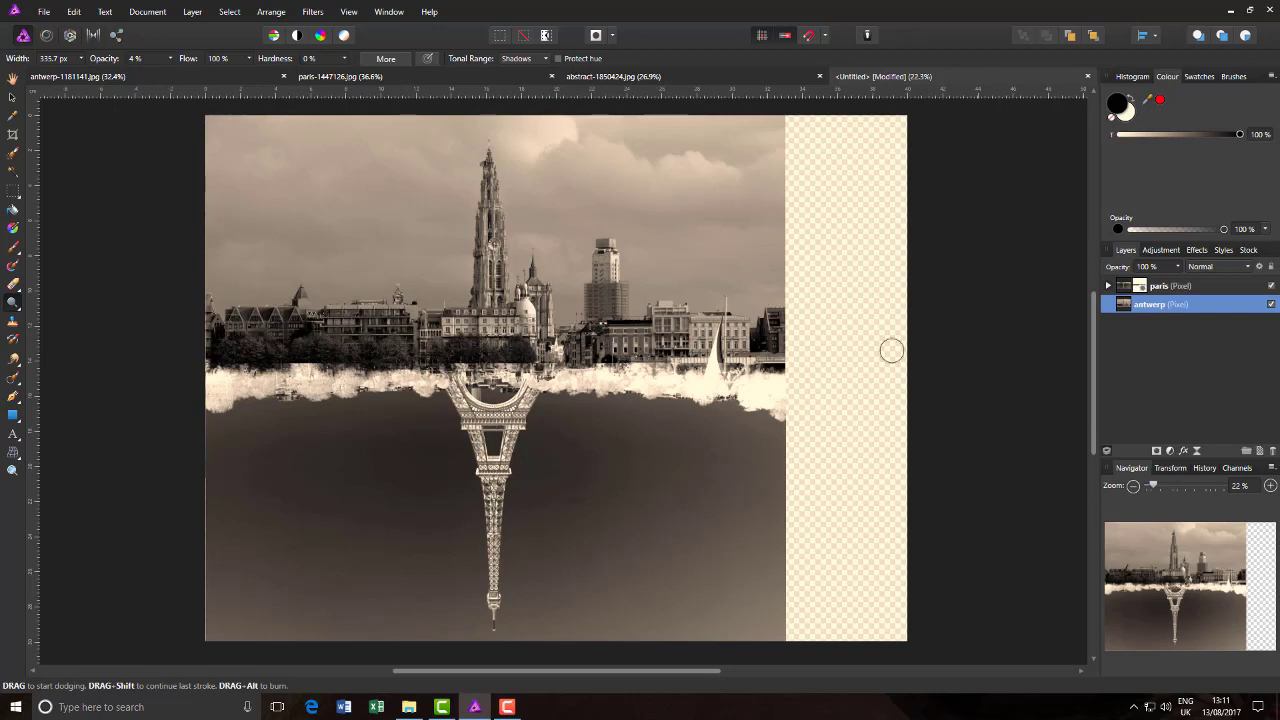
- Burn the midtones of the paris layer with the Burn Brush at 4% opacity and hue protection on
left_click(1124, 289)
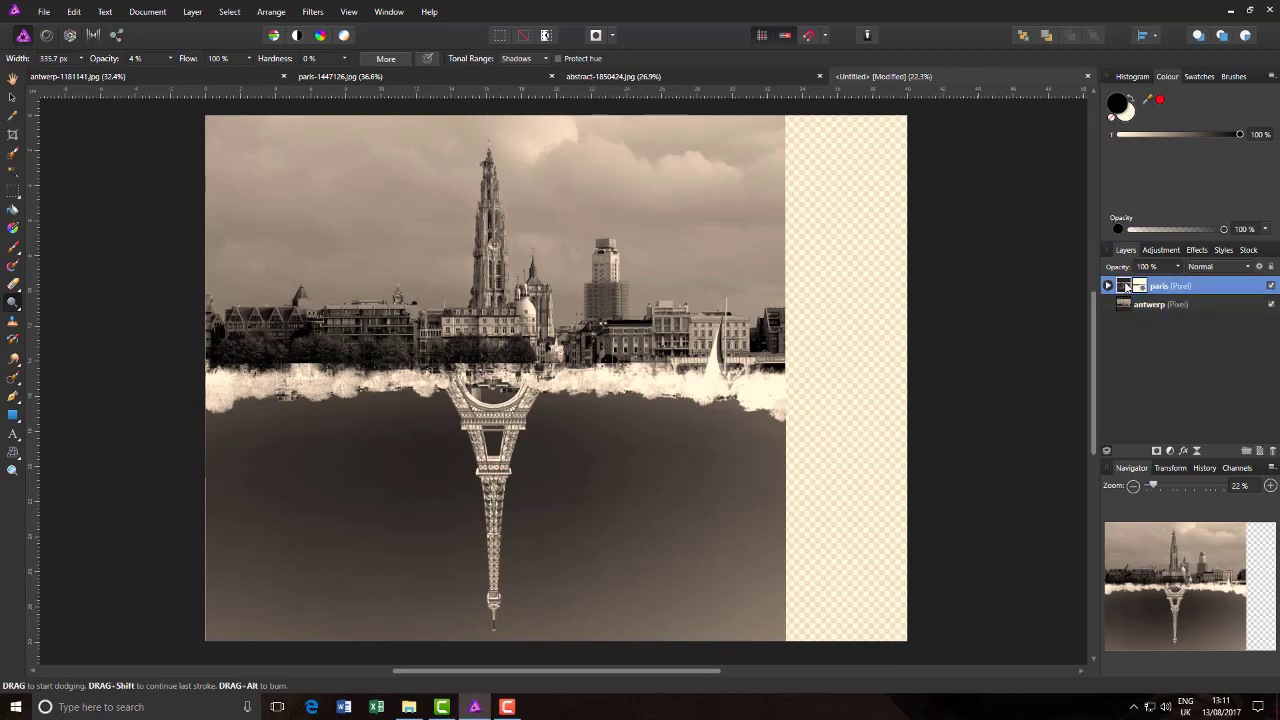
left_click(20, 311)
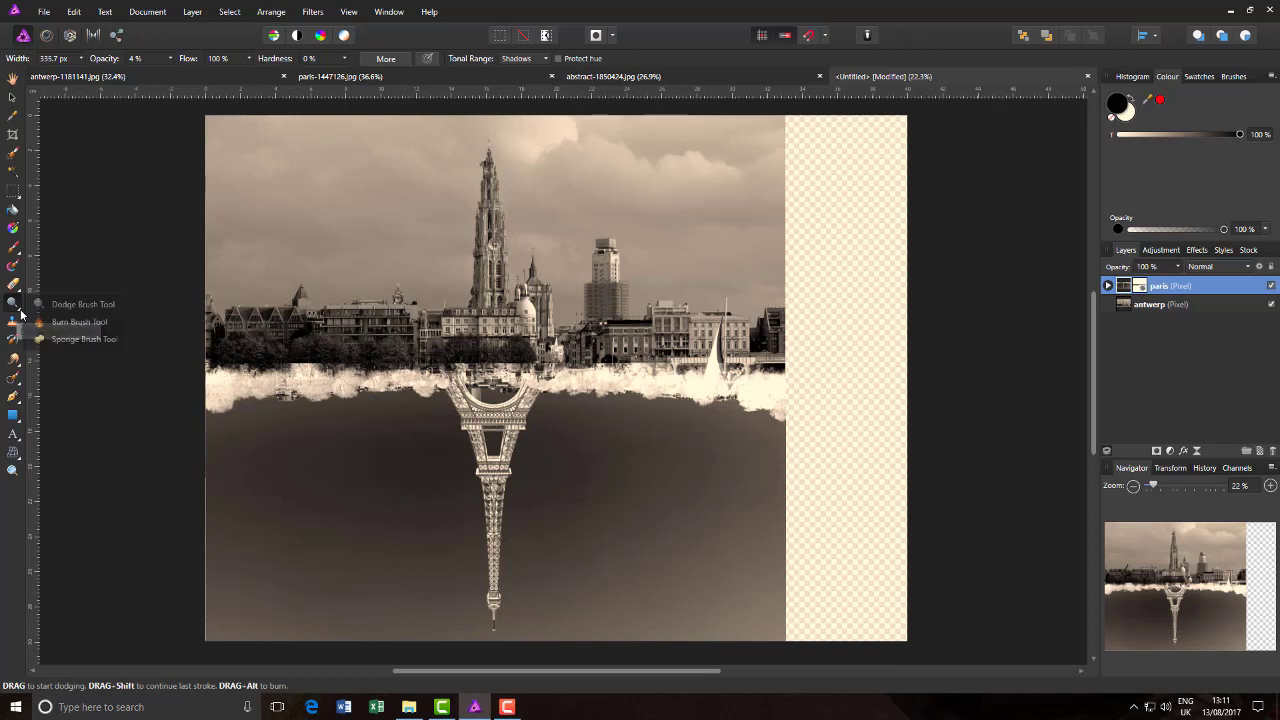
left_click(45, 322)
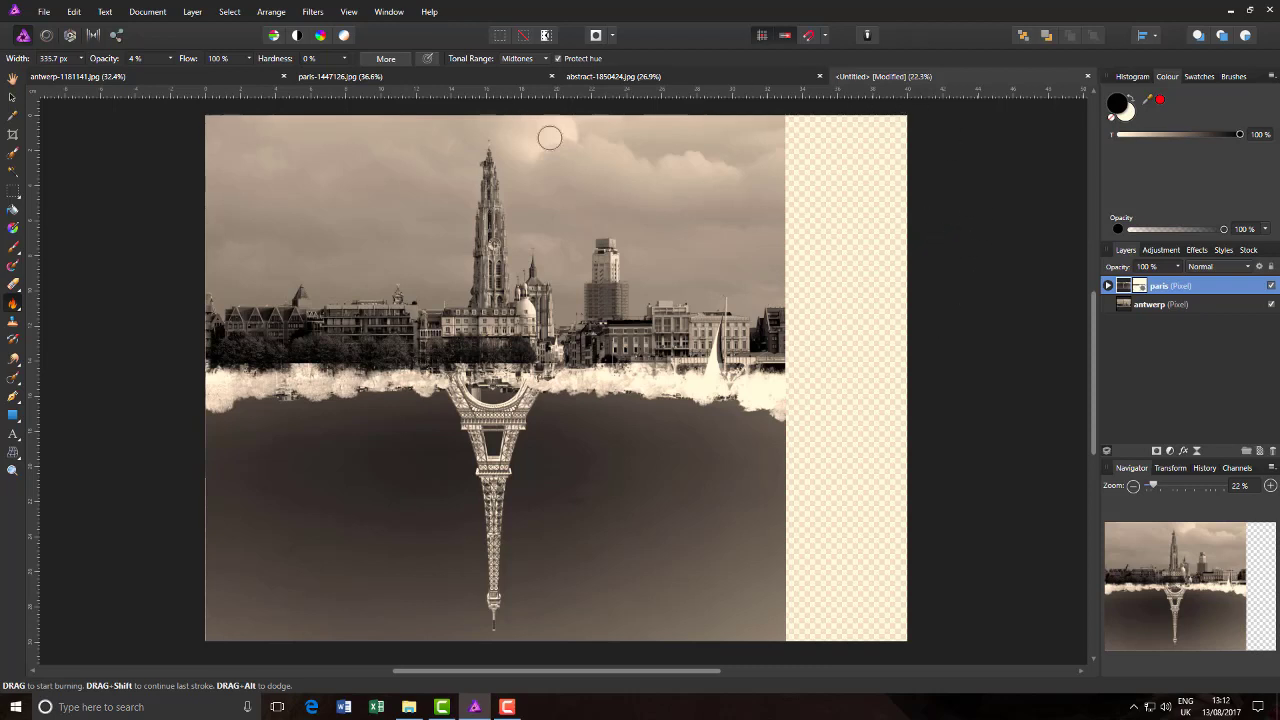
- Copy the Background layer from the abstract-1850424.jpg document and paste it on top of the layers in the untitled composite
left_click(700, 73)
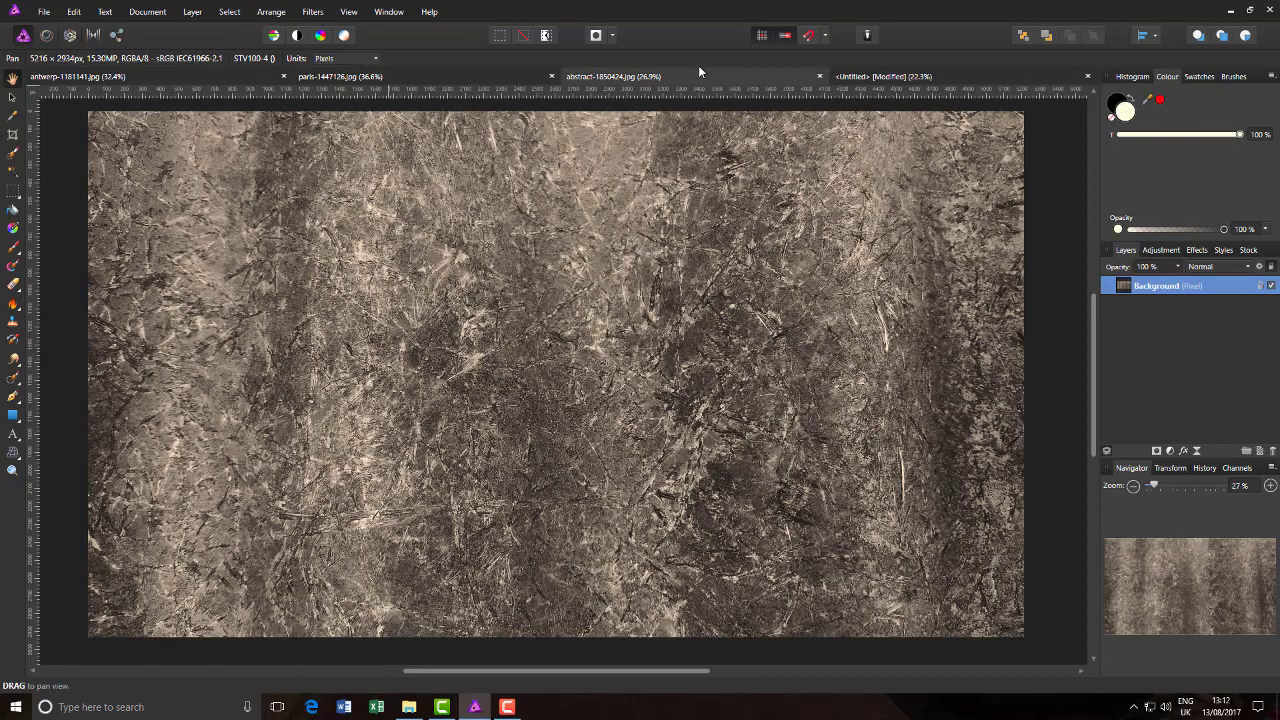
right_click(1158, 290)
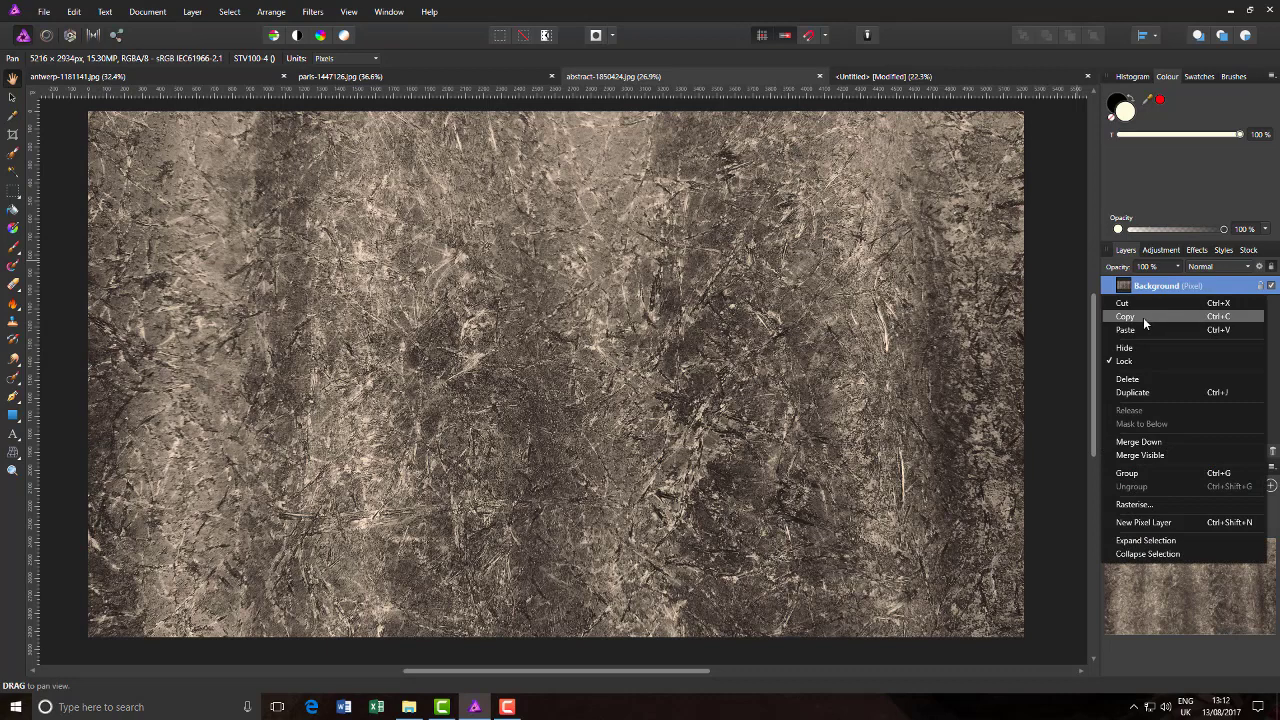
left_click(1143, 317)
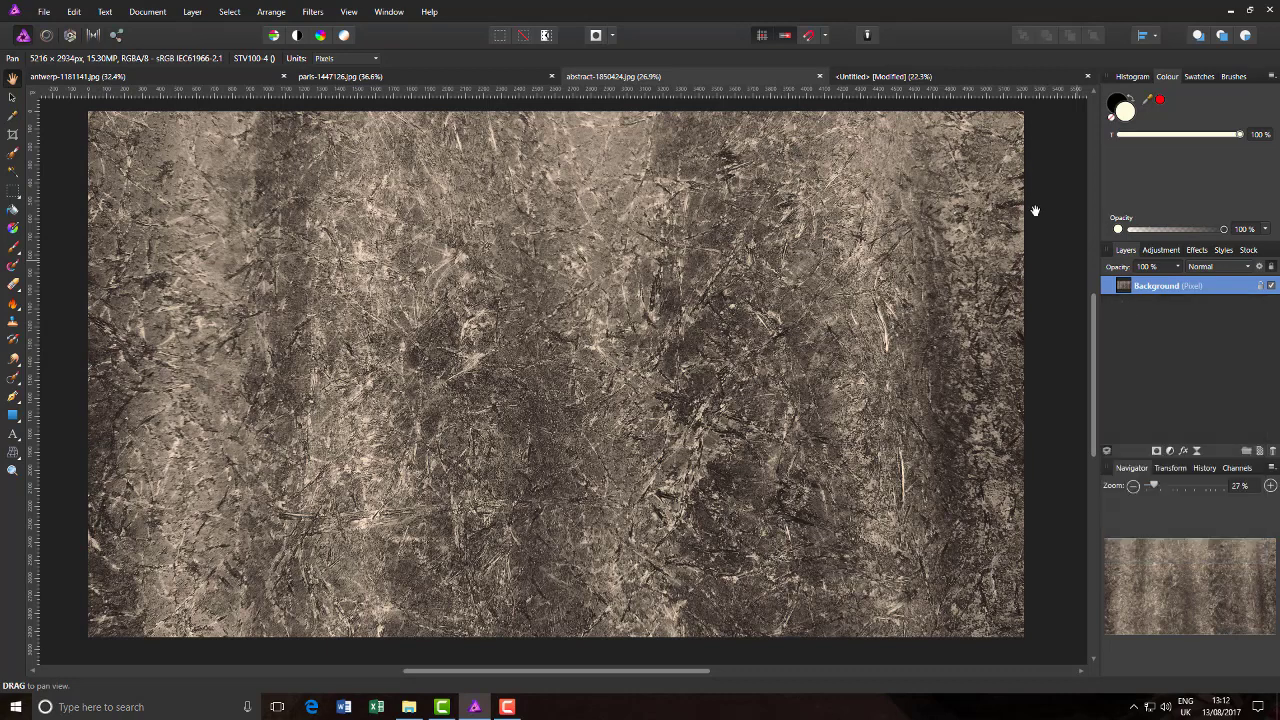
left_click(884, 78)
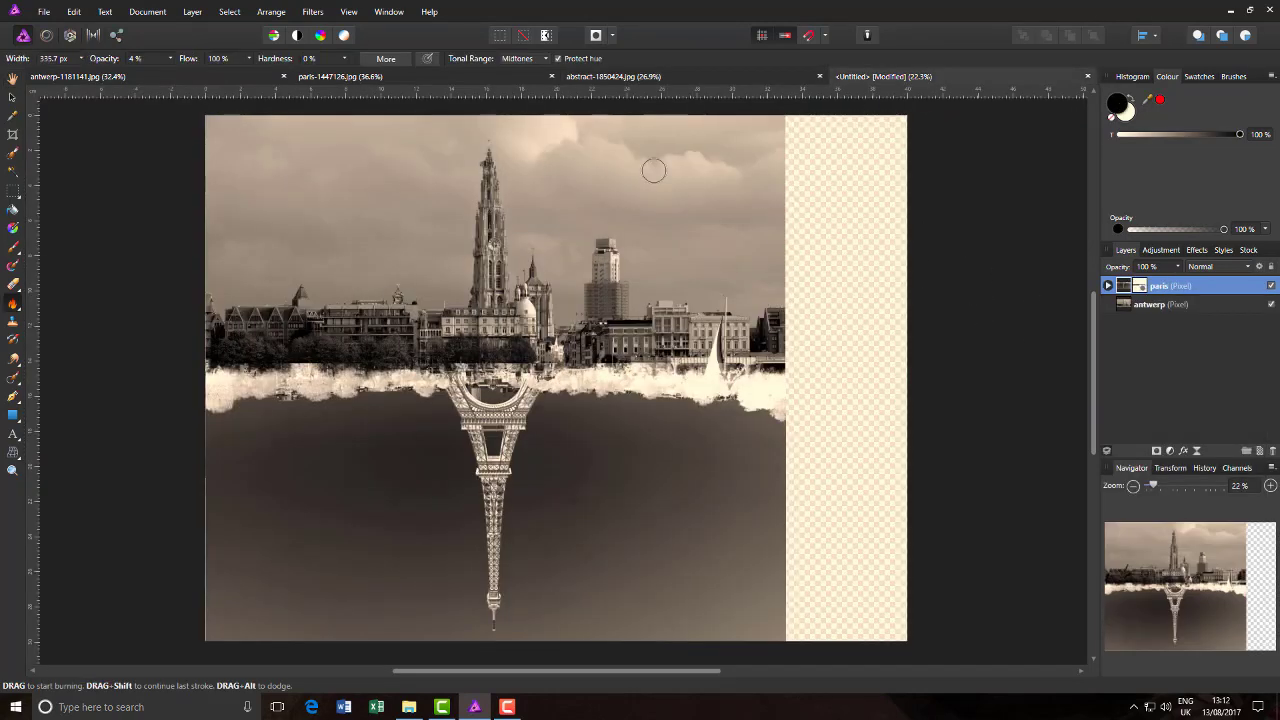
left_click(74, 12)
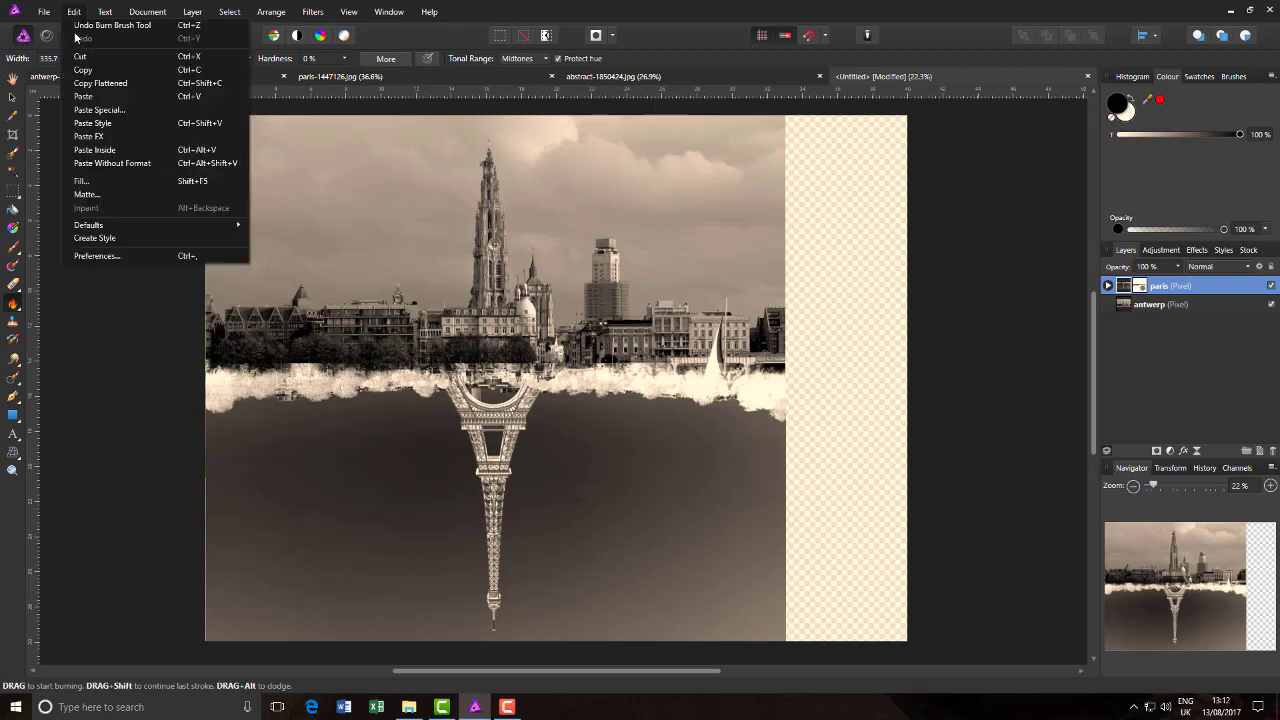
left_click(83, 97)
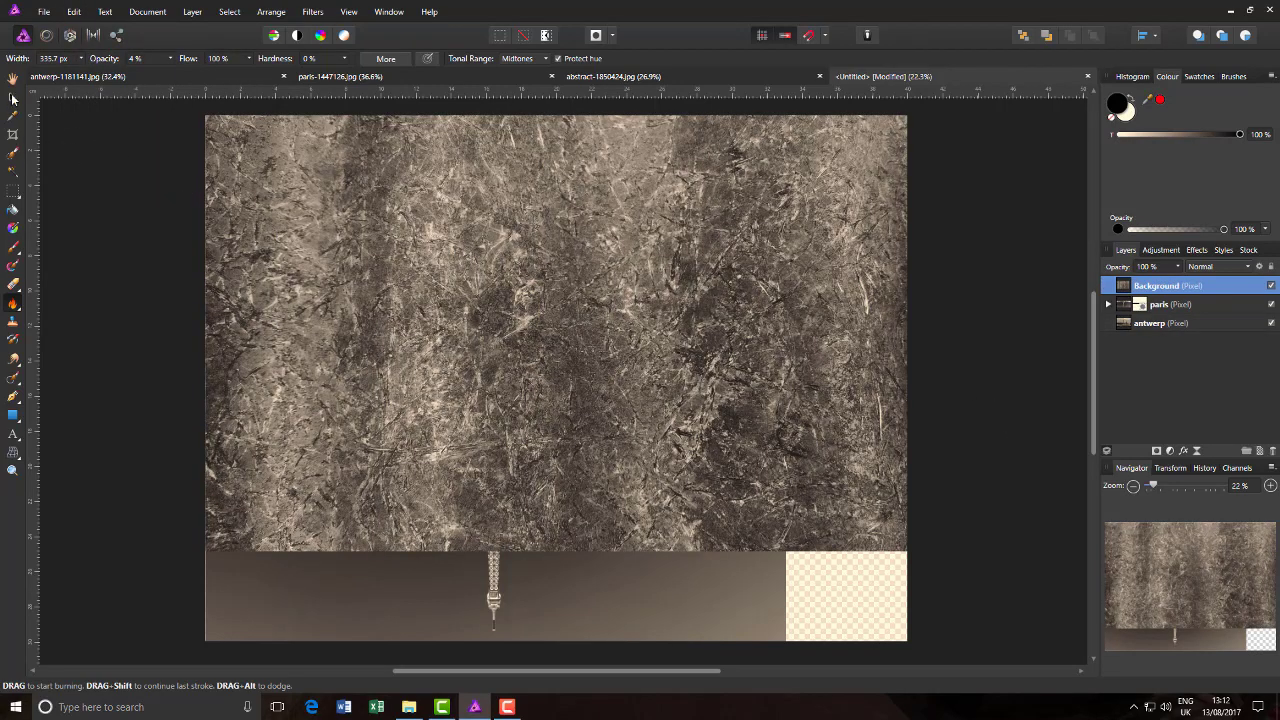
- Resize the pasted texture layer to fit the canvas, stretching its height down to the lower edge and narrowing its width to the canvas side
left_click(12, 97)
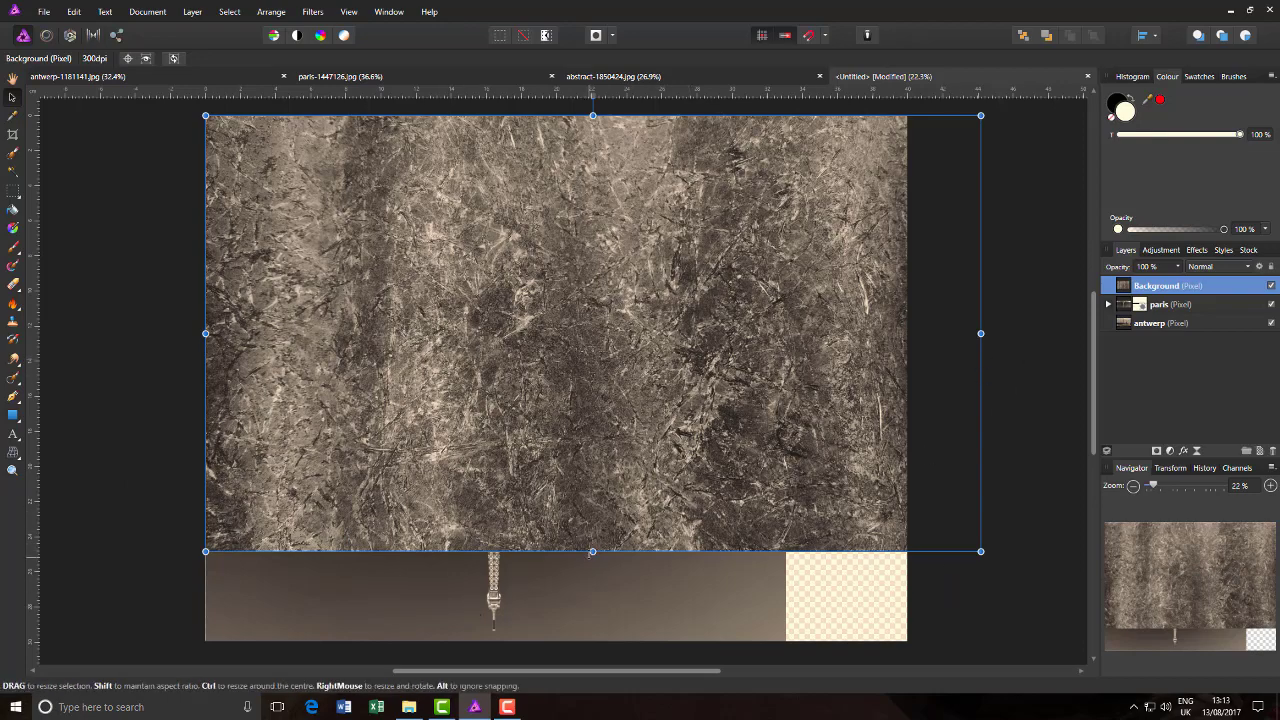
left_click_drag(593, 551, 593, 645)
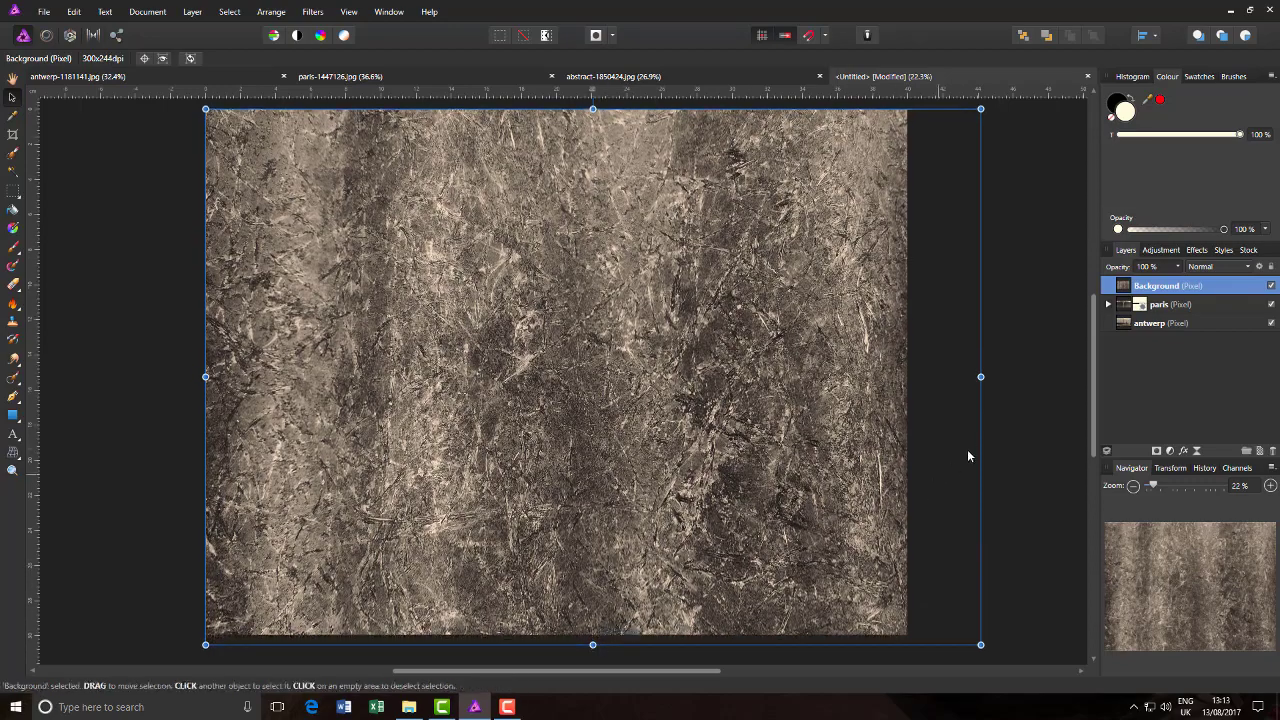
left_click_drag(955, 380, 912, 394)
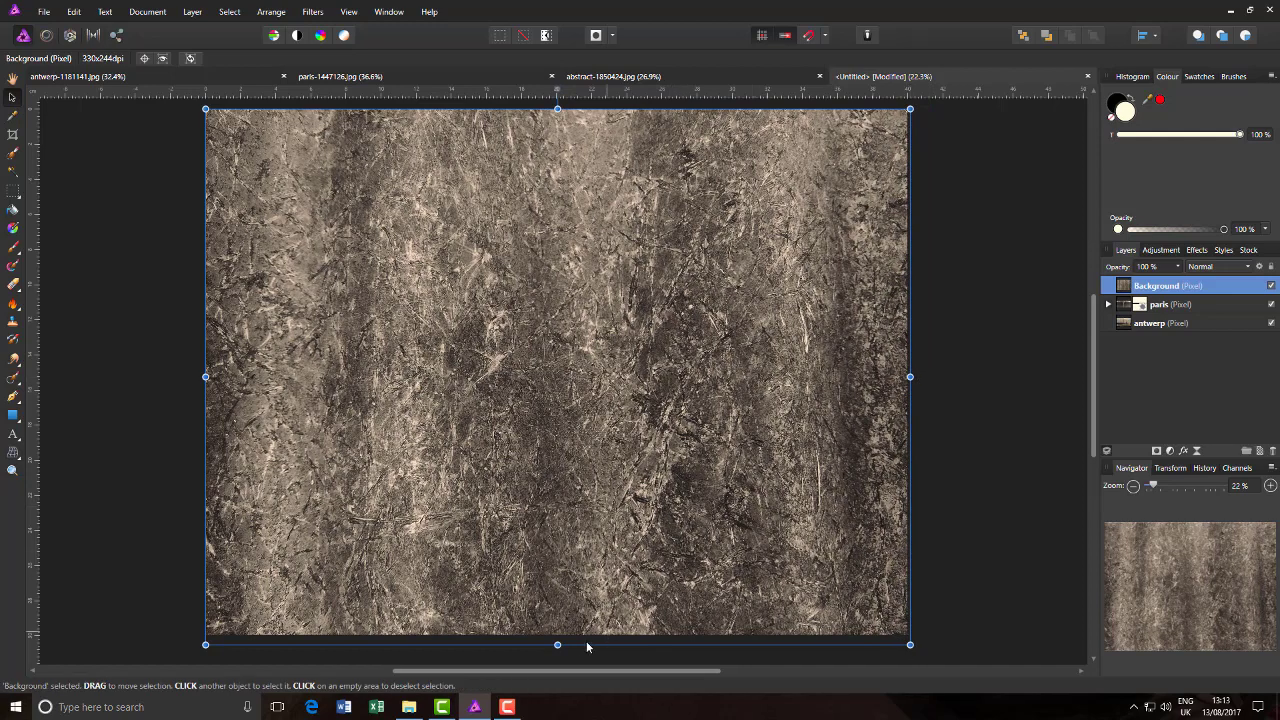
left_click_drag(557, 645, 557, 639)
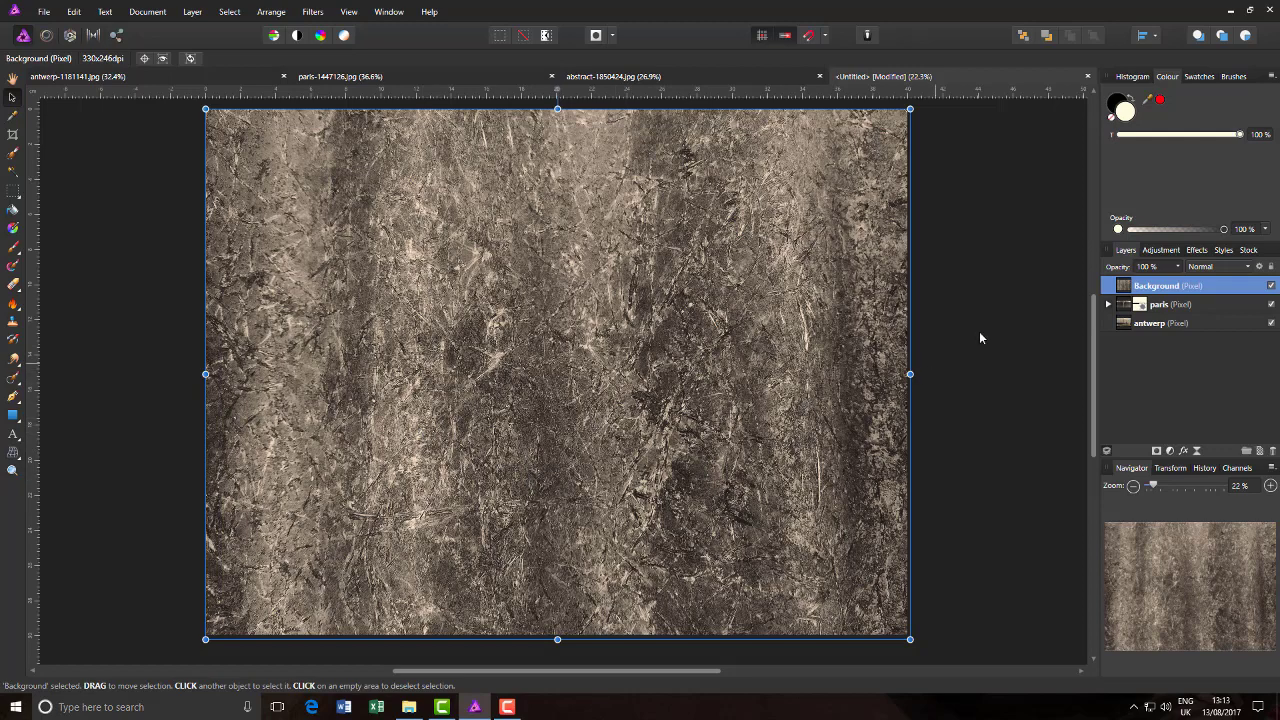
- Blend the texture layer in Soft Light mode and stretch it horizontally past both sides of the canvas
left_click(1248, 267)
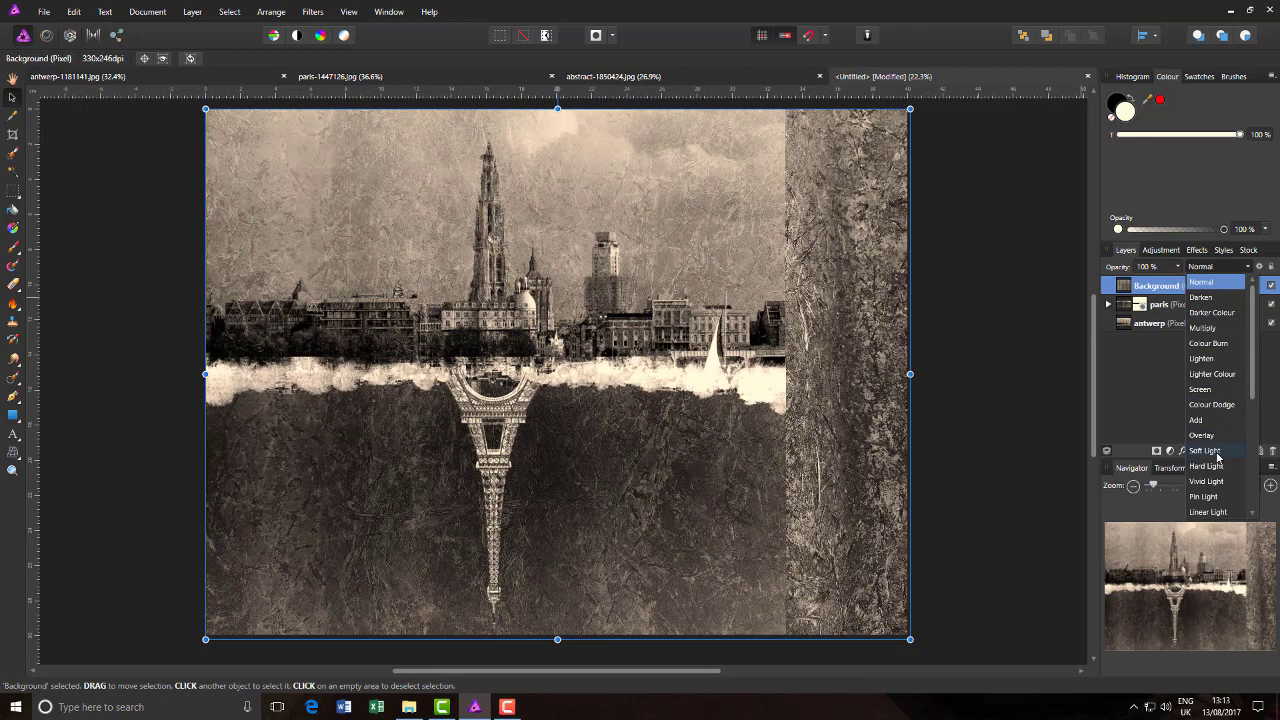
left_click(1205, 451)
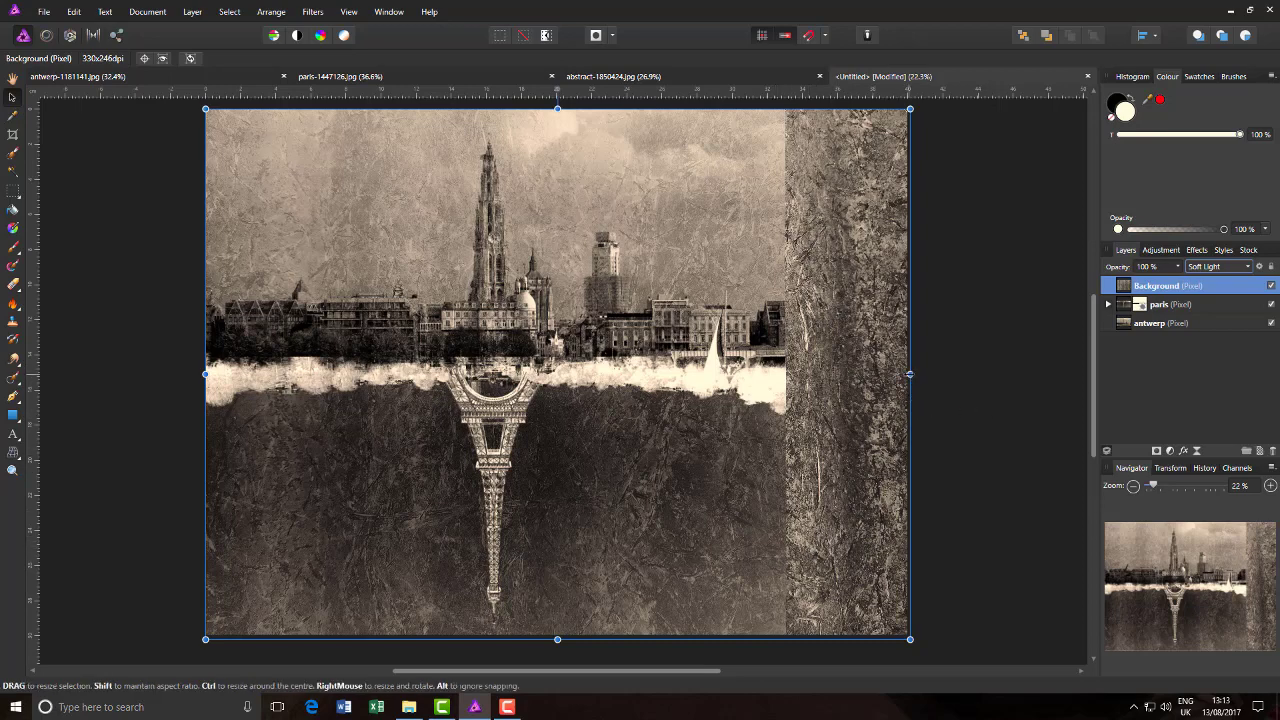
left_click_drag(909, 374, 1007, 373)
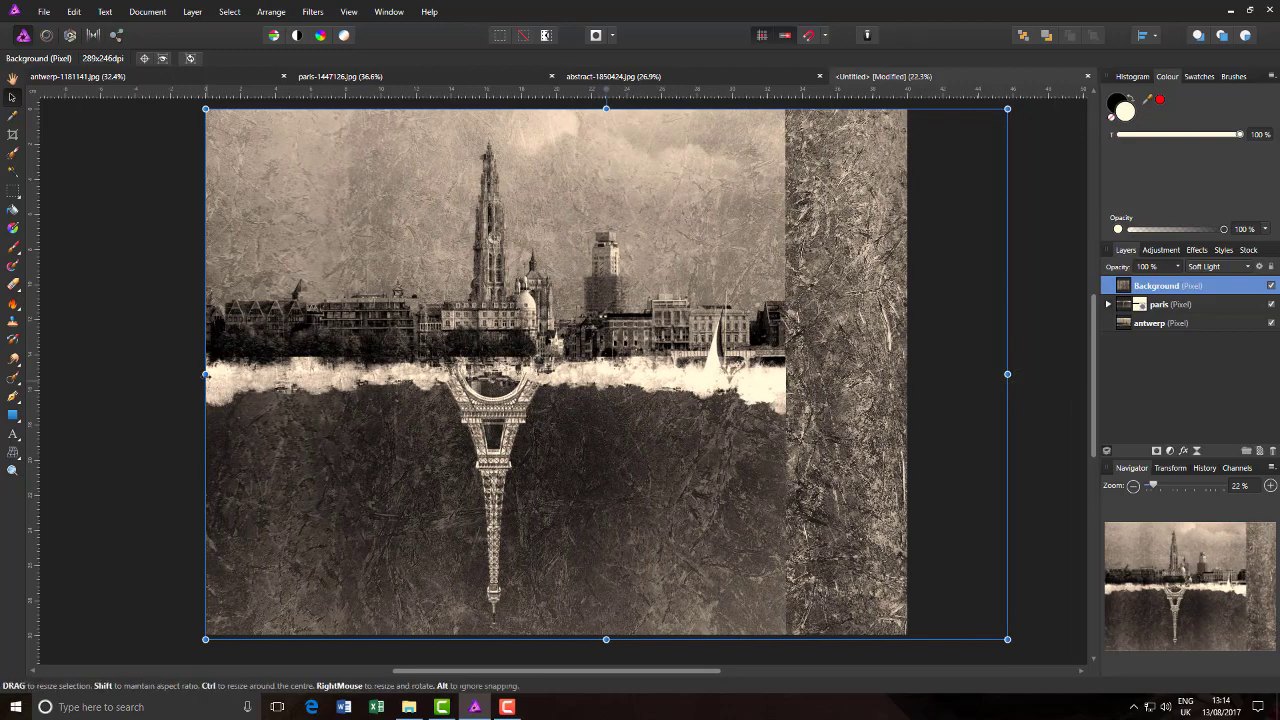
left_click_drag(205, 374, 162, 374)
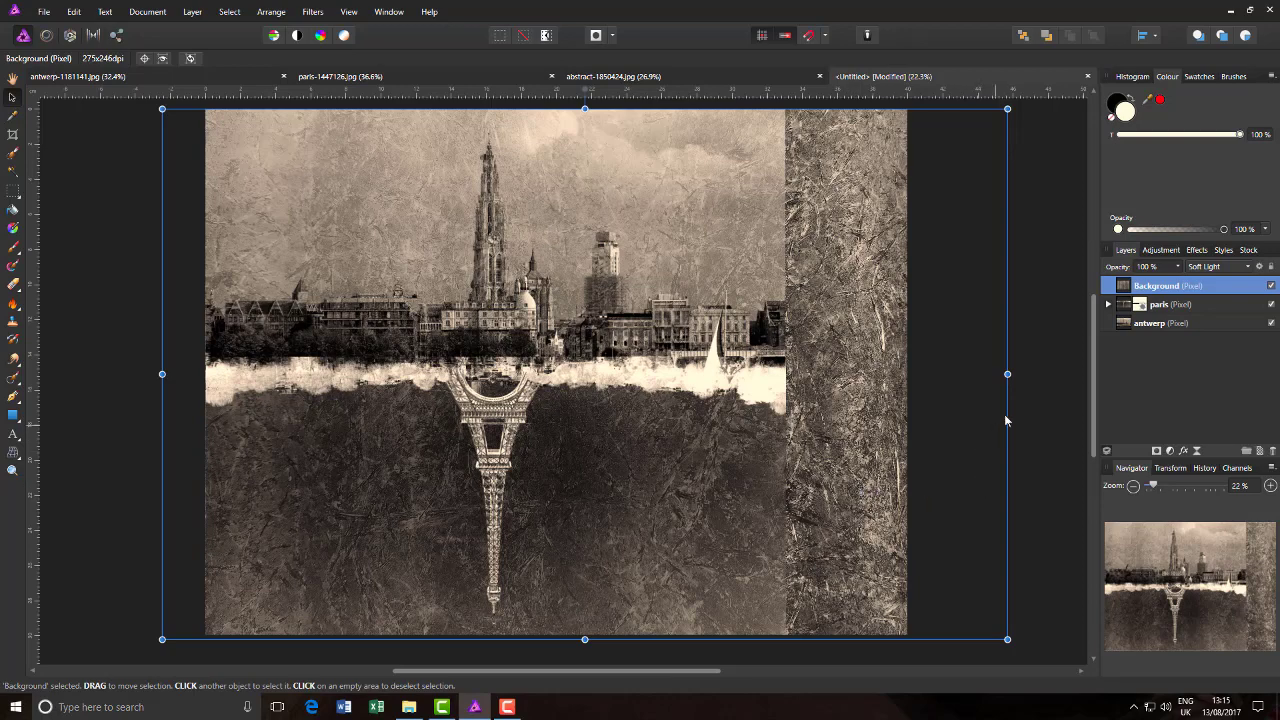
- Lower the texture layer's opacity to 70% and duplicate the layer
left_click(1181, 268)
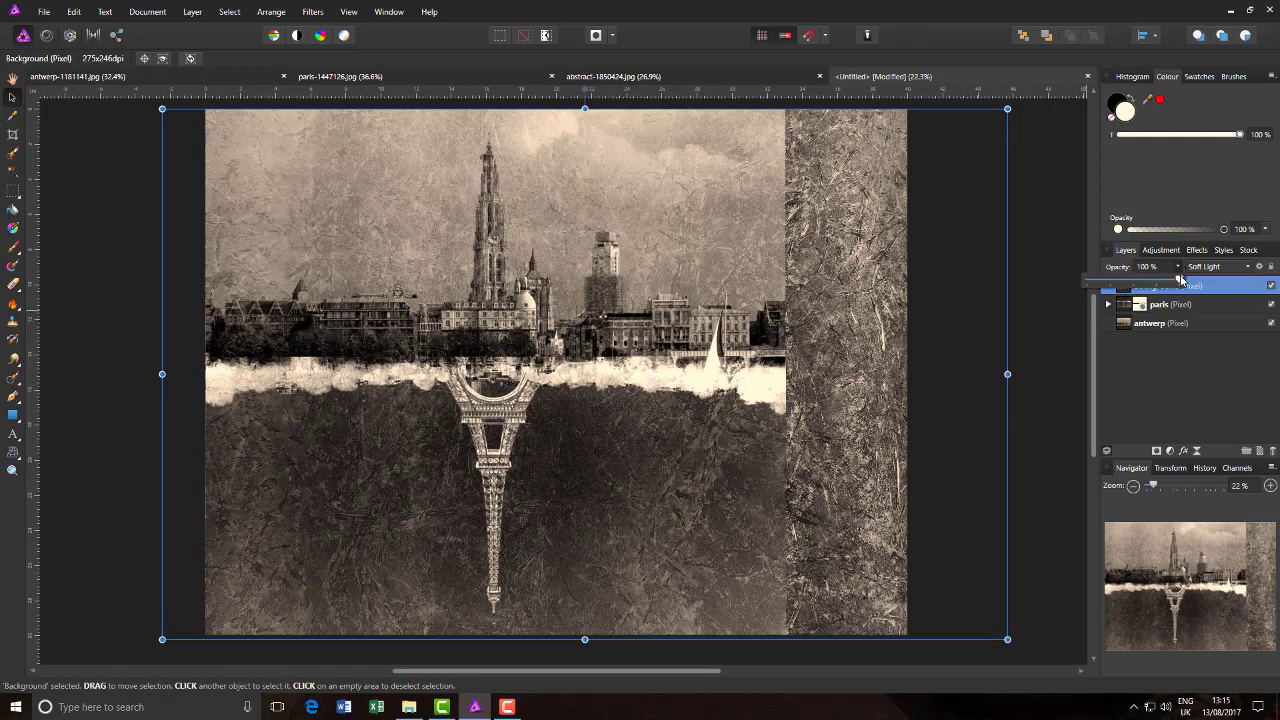
left_click_drag(1180, 280, 1153, 303)
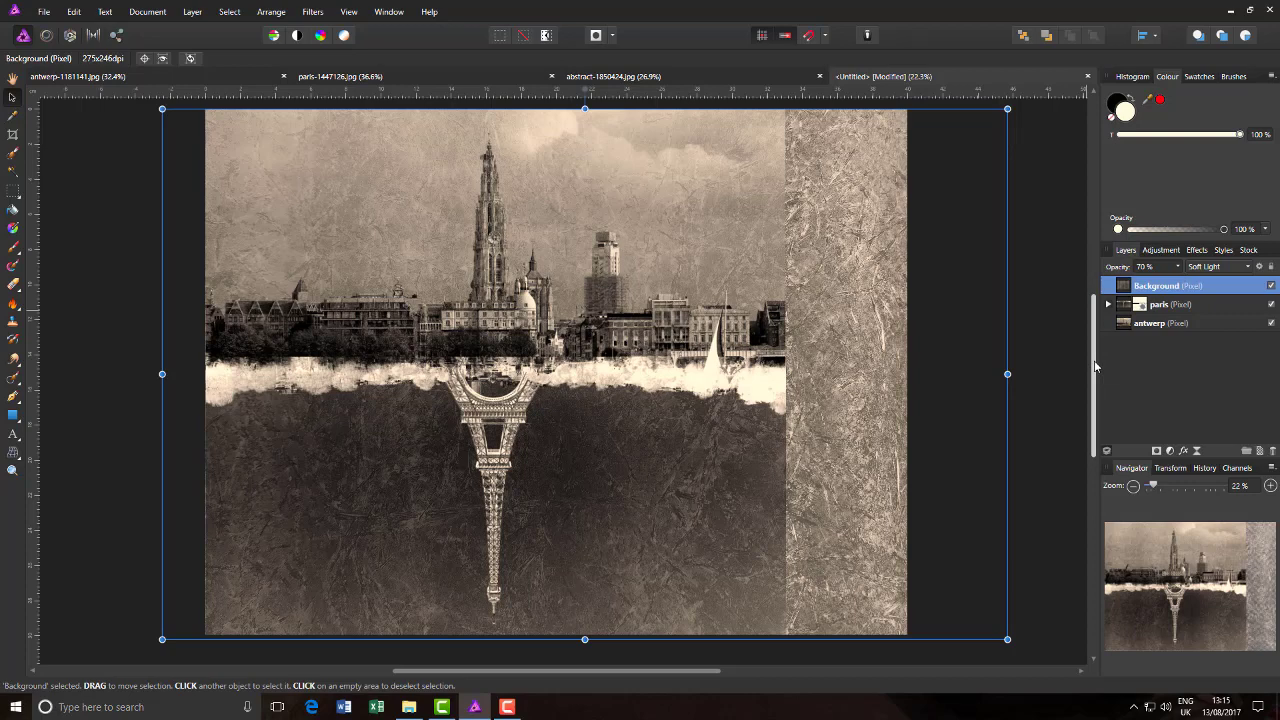
right_click(1218, 292)
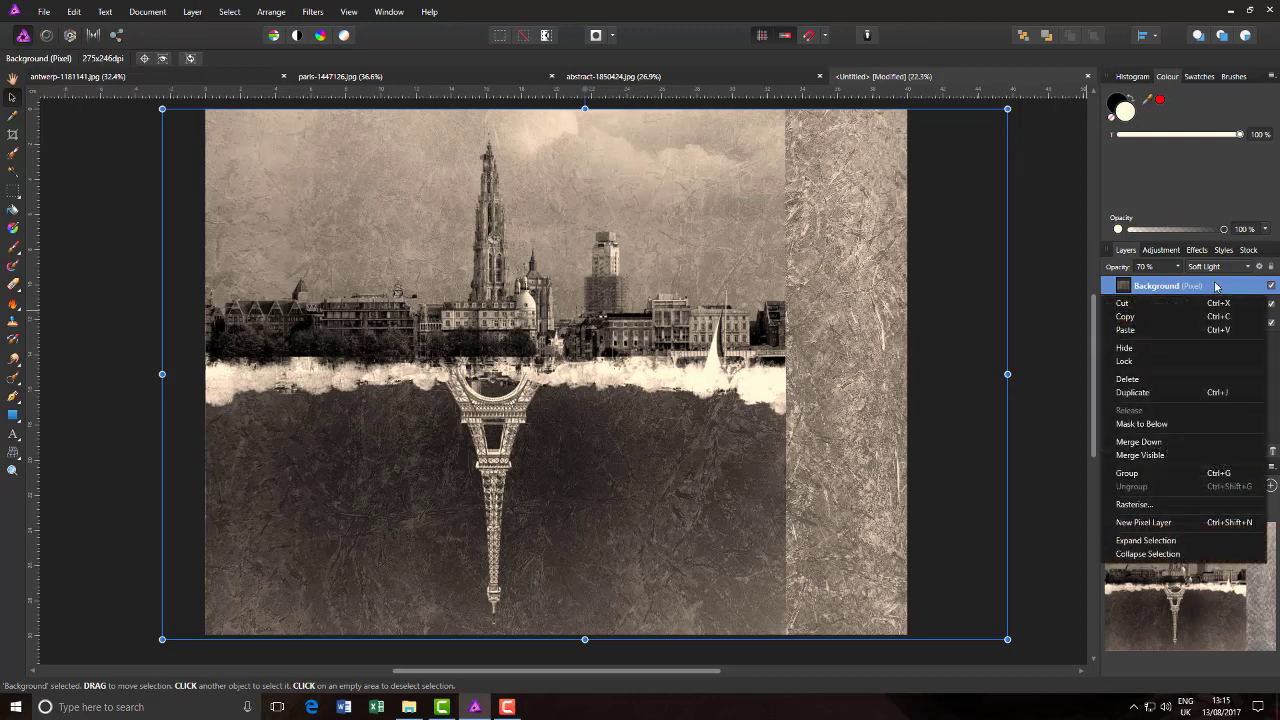
left_click(1154, 392)
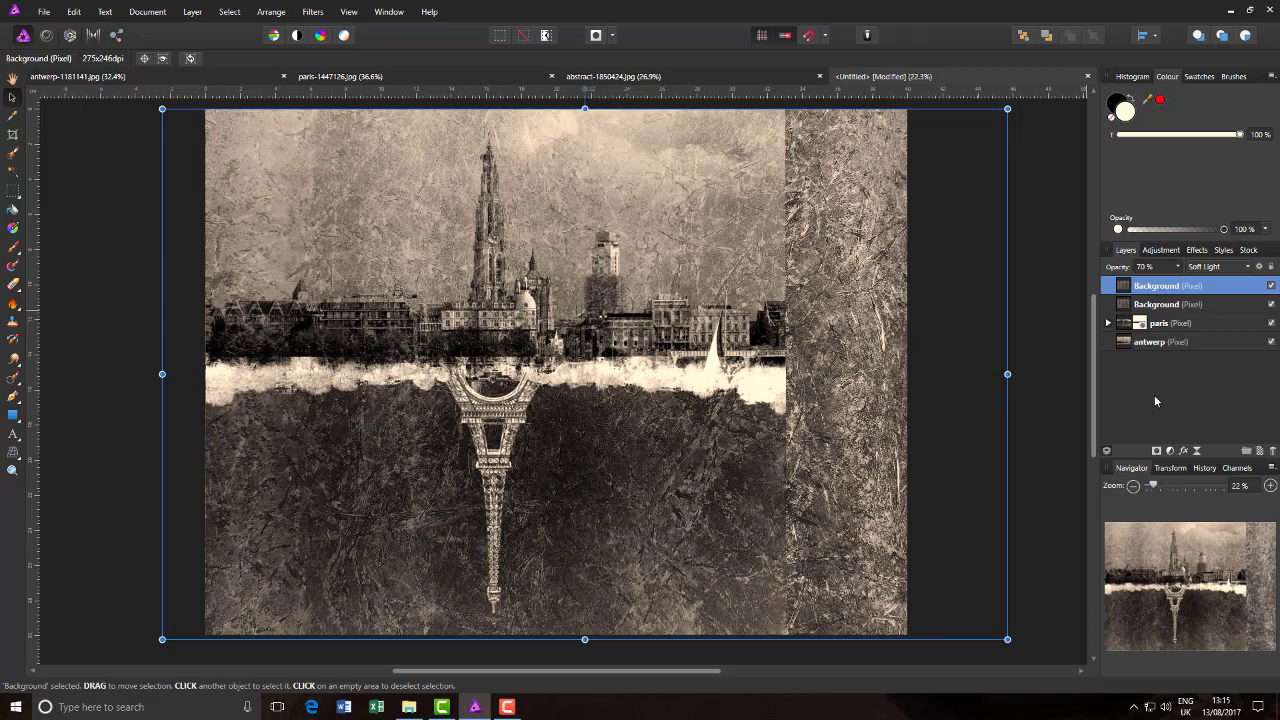
- Set the duplicate texture layer to Screen blend mode at 32% opacity
left_click(1249, 270)
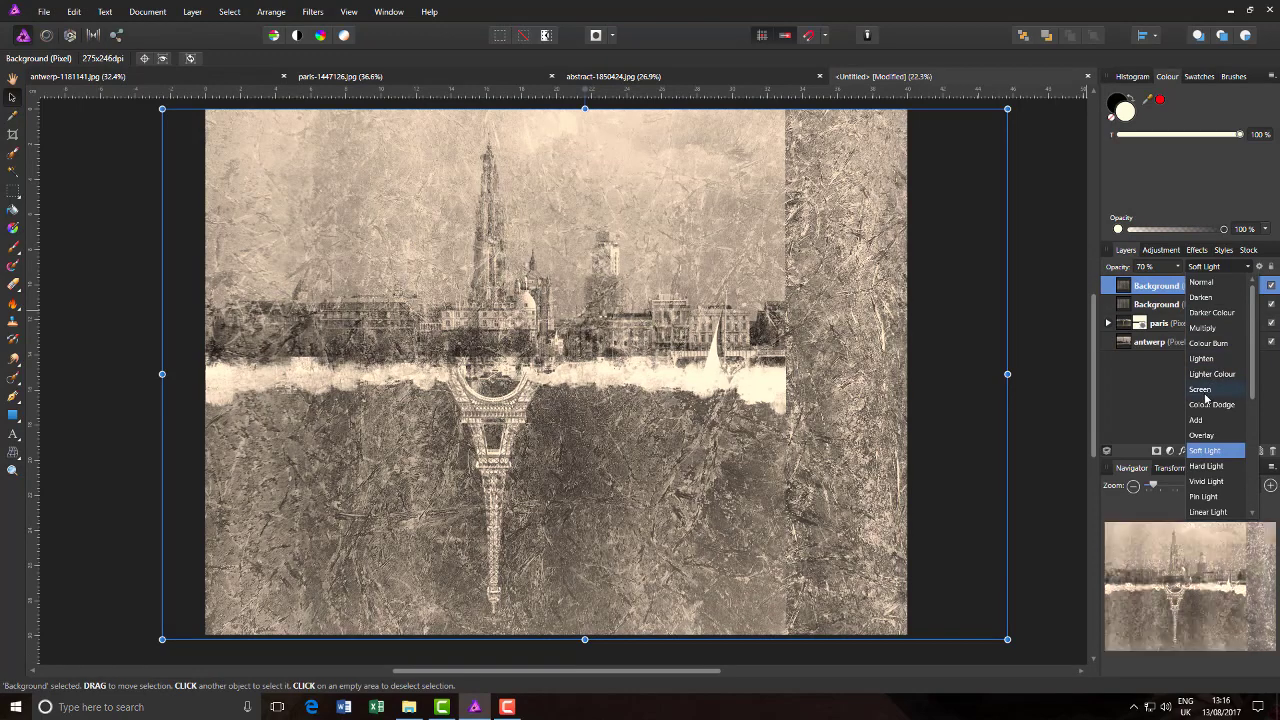
left_click(1202, 389)
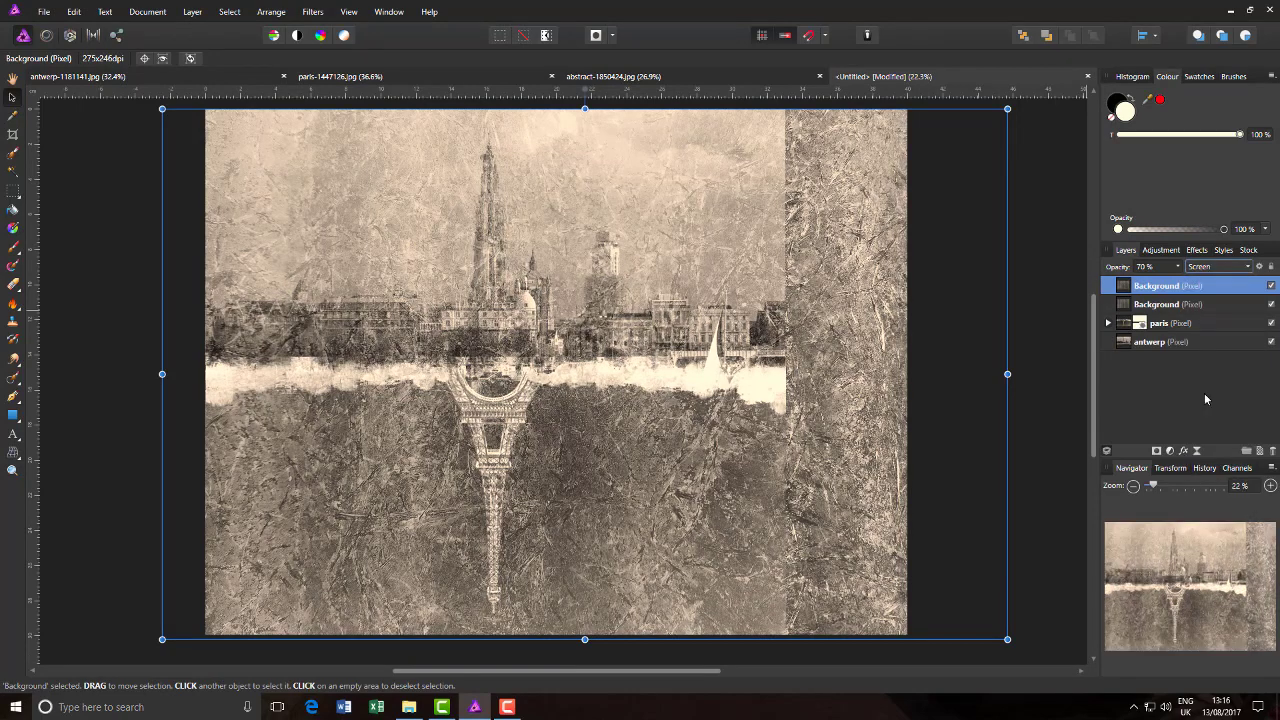
left_click(1178, 267)
left_click_drag(1180, 286, 1141, 284)
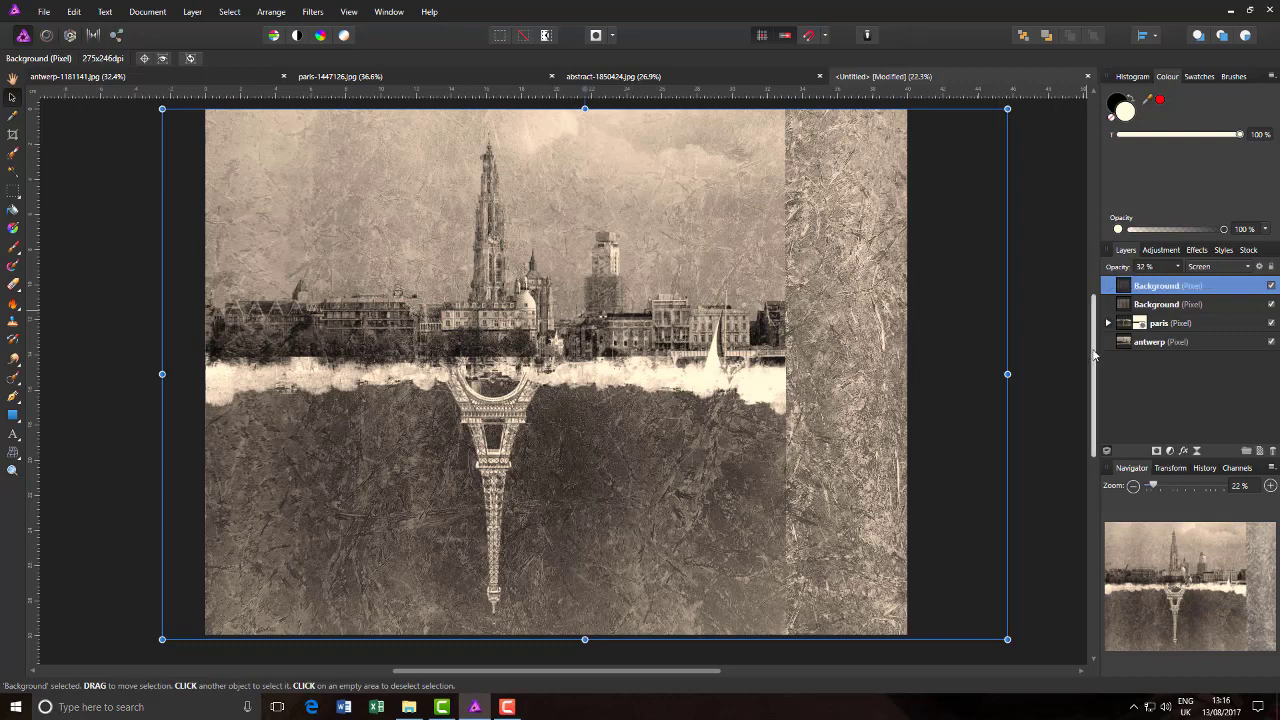
- Add a mask to the upper texture layer and invert it to hide the layer's effect
left_click(1157, 452)
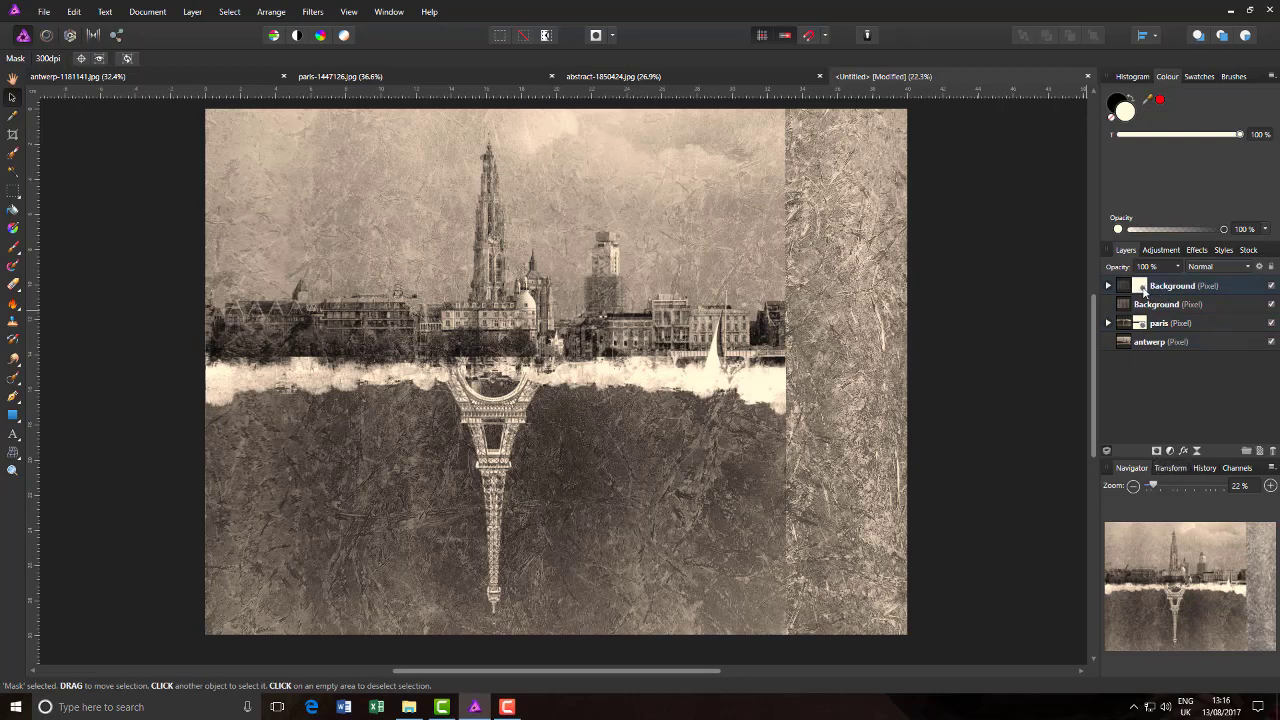
left_click(1143, 292)
key("ctrl+i")
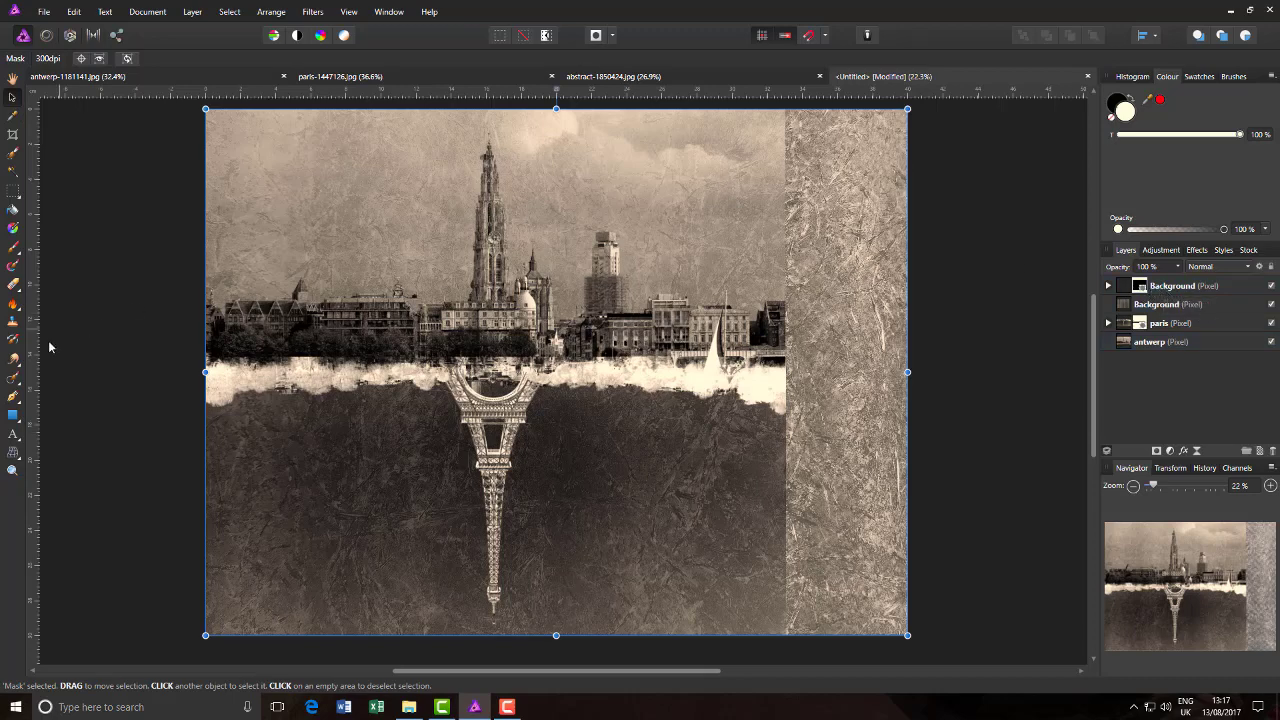
- Paint with the light colour on the upper texture's mask around the tower and skyline, continuing at a reduced brush opacity
left_click(12, 247)
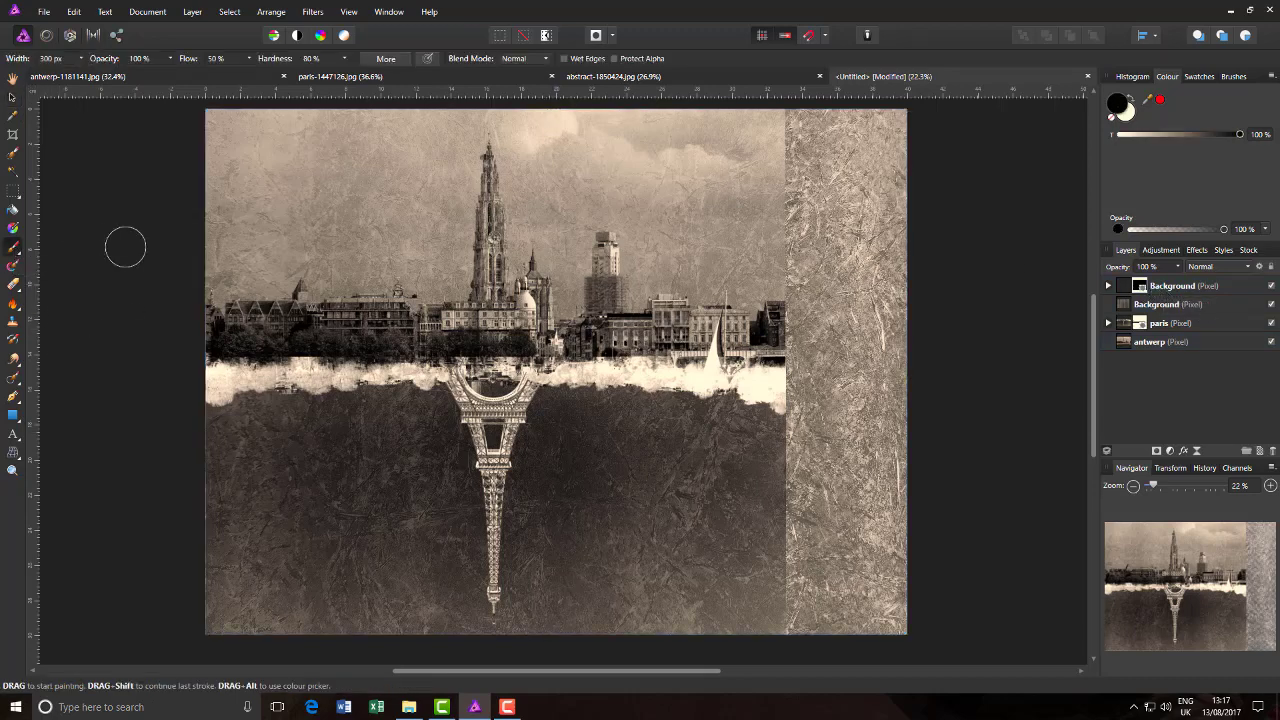
left_click(1126, 114)
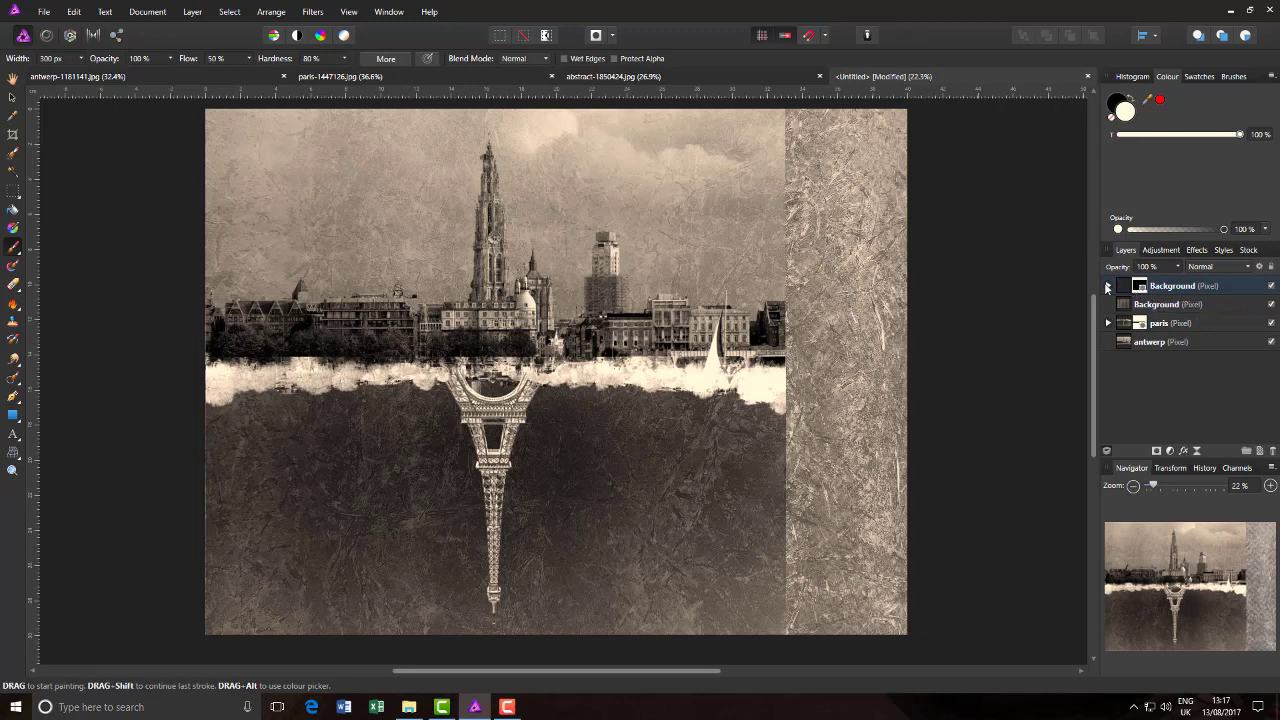
left_click(1148, 288)
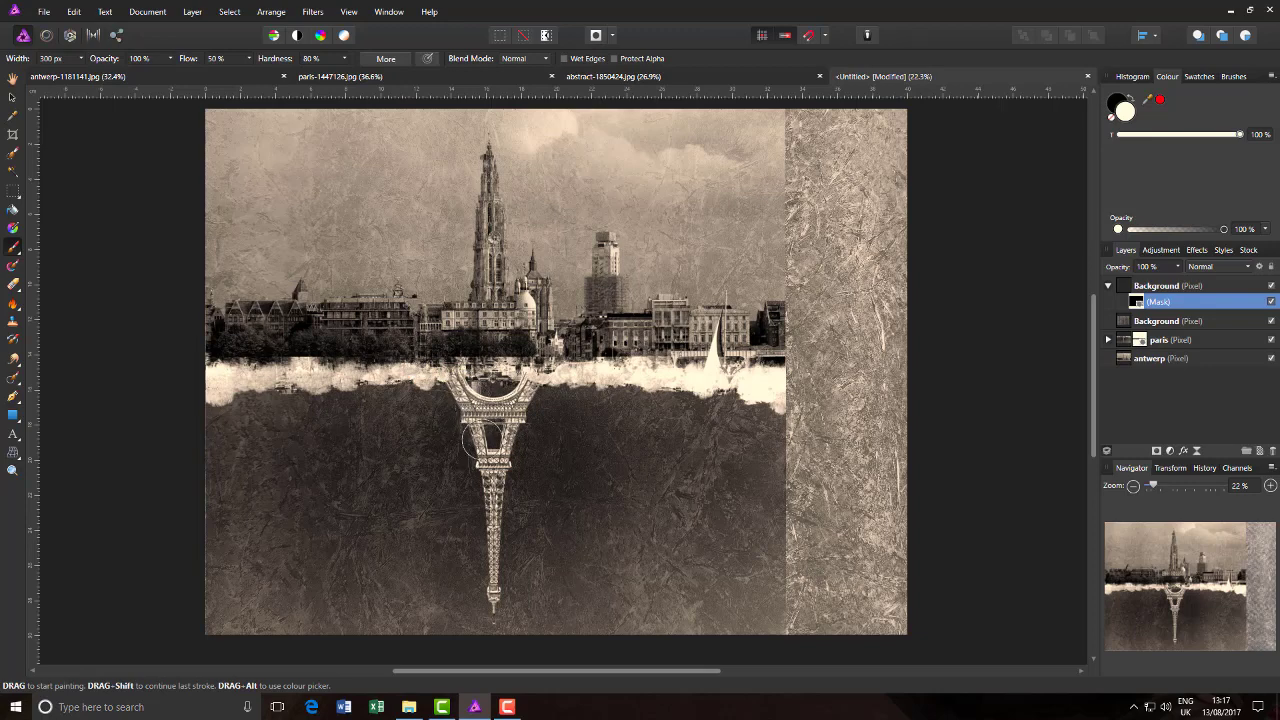
mouse_move(453, 411)
left_mouse_down()
mouse_move(478, 456)
mouse_move(479, 600)
mouse_move(510, 612)
mouse_move(486, 566)
mouse_move(507, 542)
mouse_move(453, 383)
left_mouse_up()
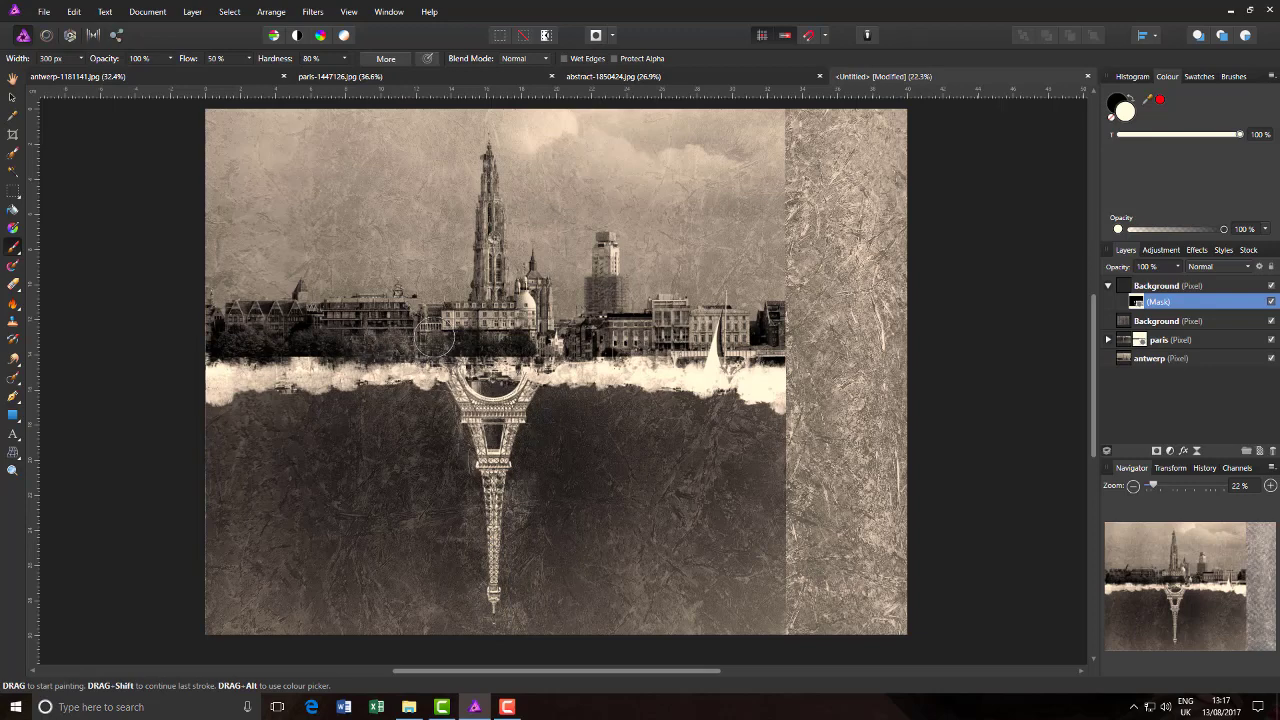
left_click(170, 58)
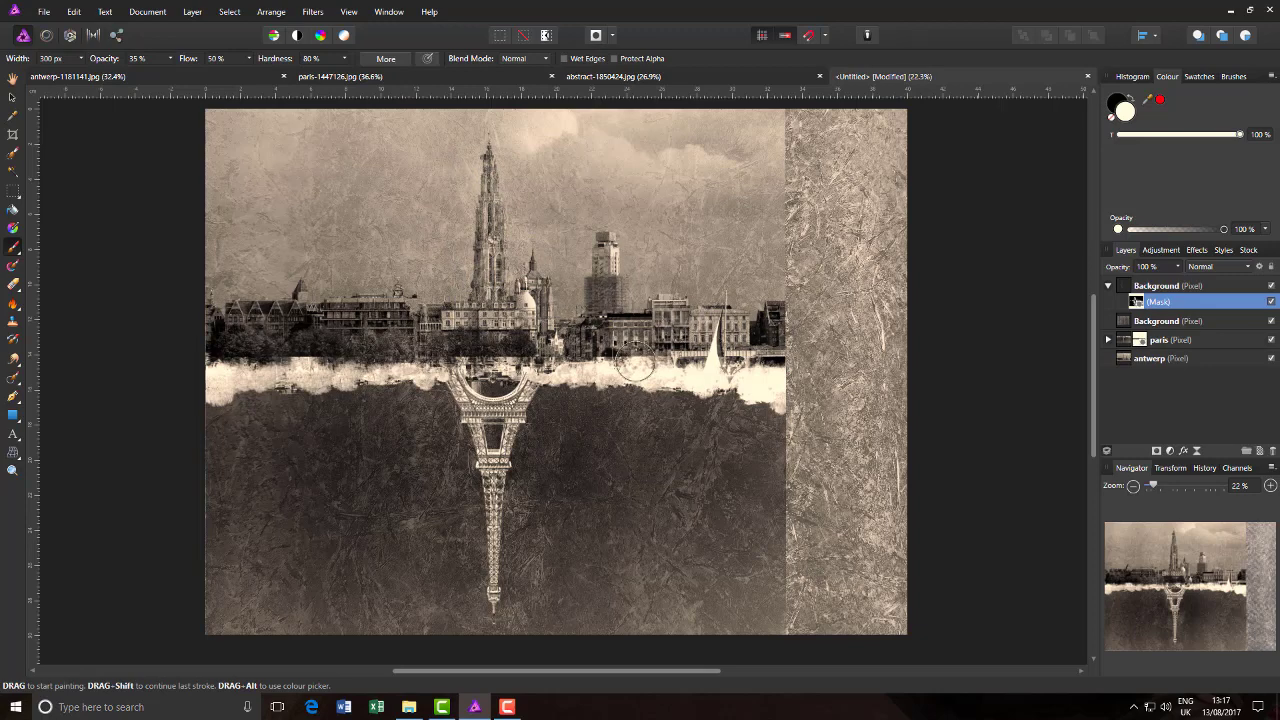
- Add a Levels adjustment with 1.16 gamma above the upper texture layer
left_click(1228, 288)
left_click(1107, 286)
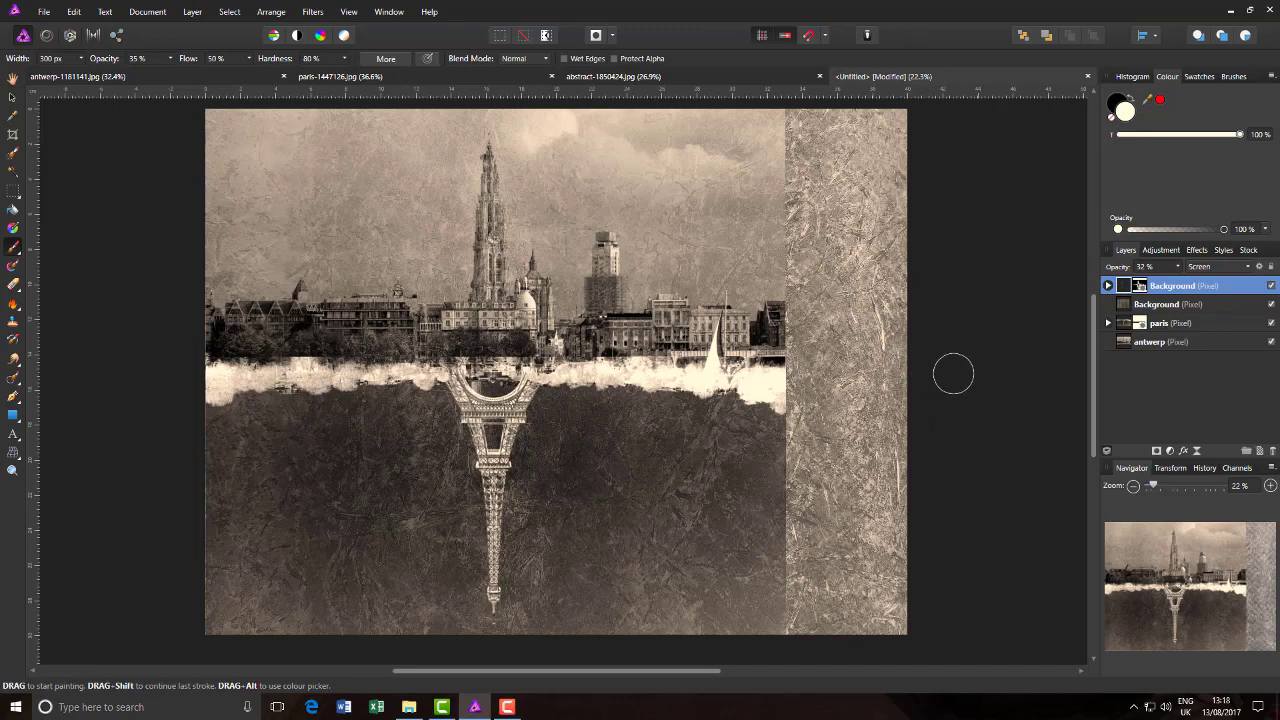
left_click(1163, 250)
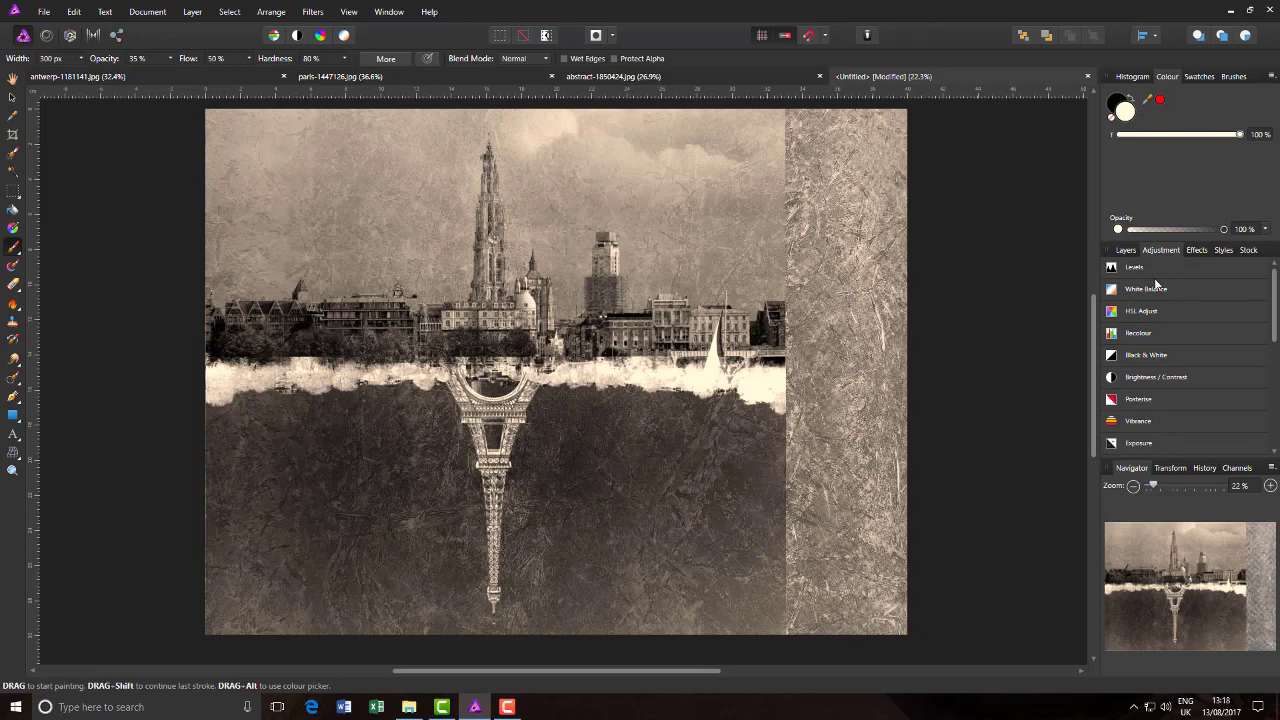
left_click(1155, 270)
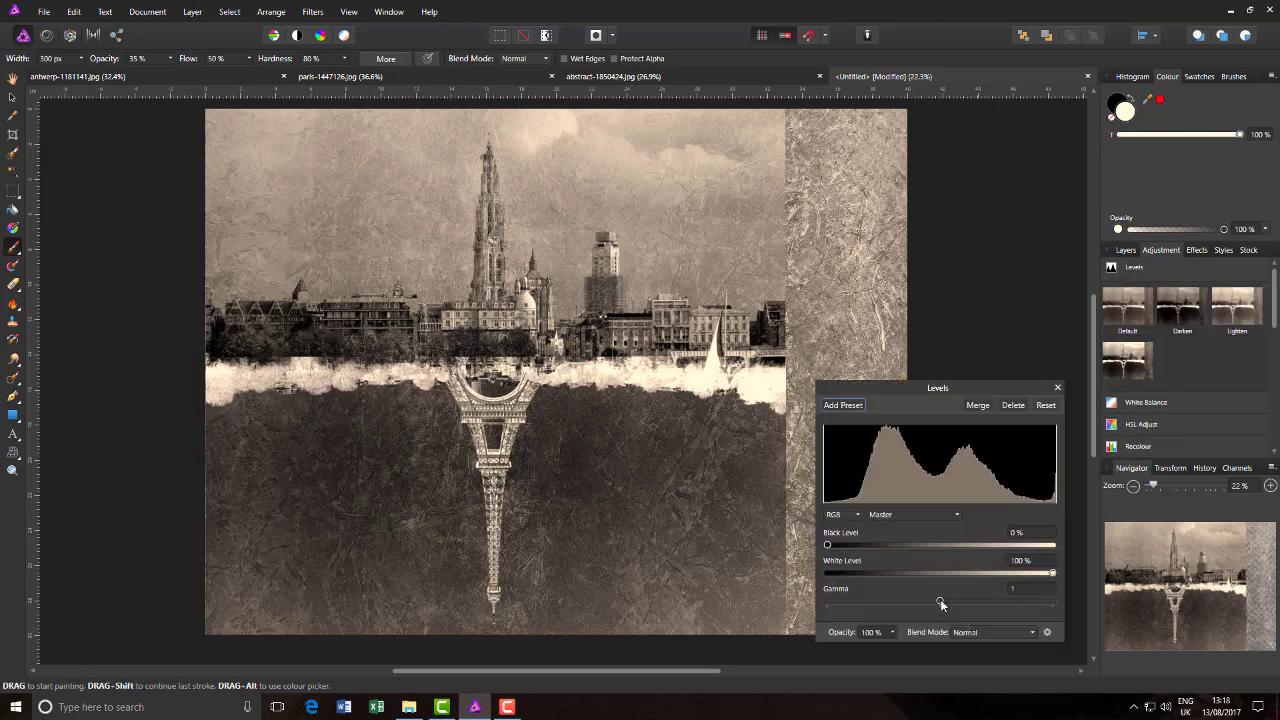
left_click_drag(940, 599, 956, 601)
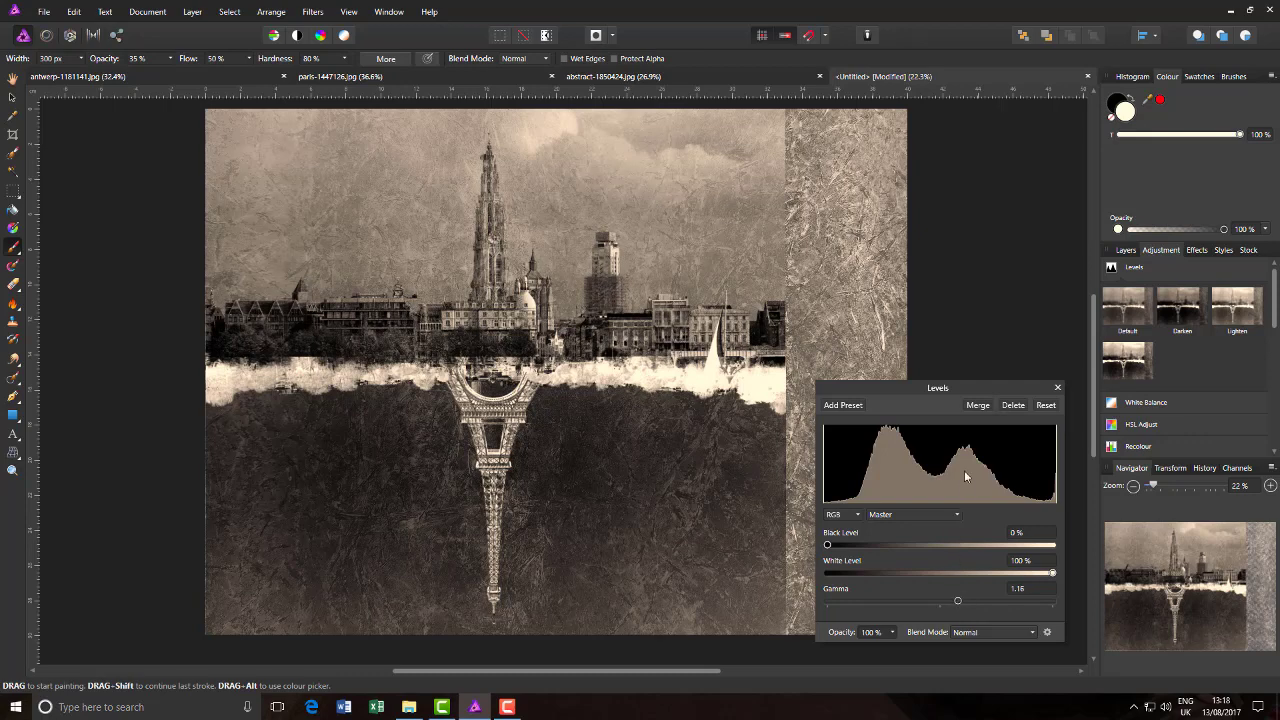
left_click(1058, 389)
left_click(1133, 265)
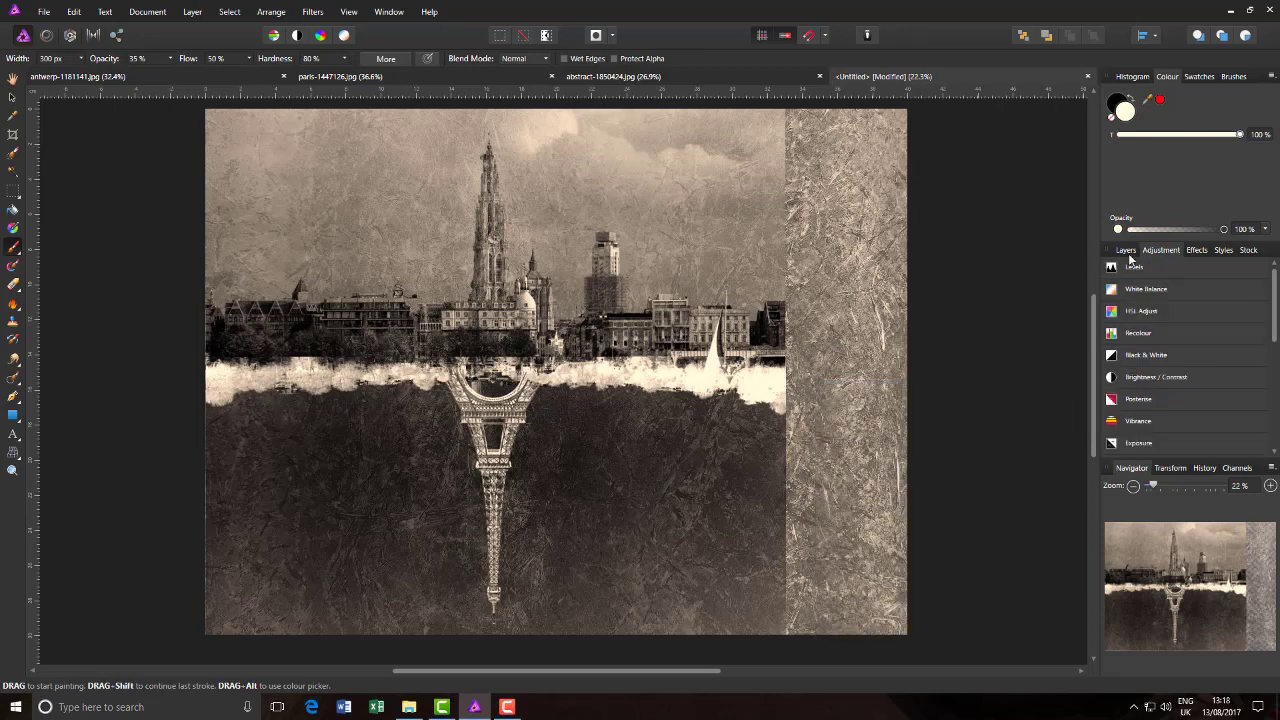
left_click(1127, 252)
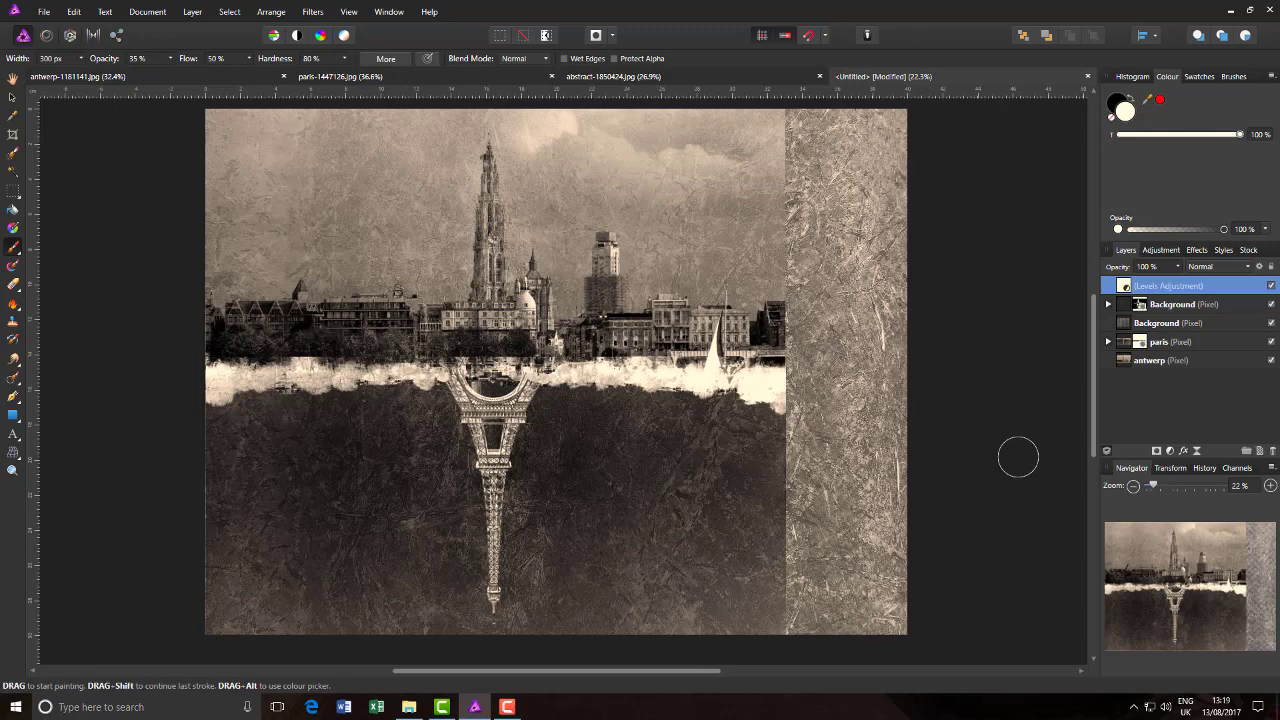
- Add a Lens Filter adjustment above the Levels adjustment
left_click(1168, 252)
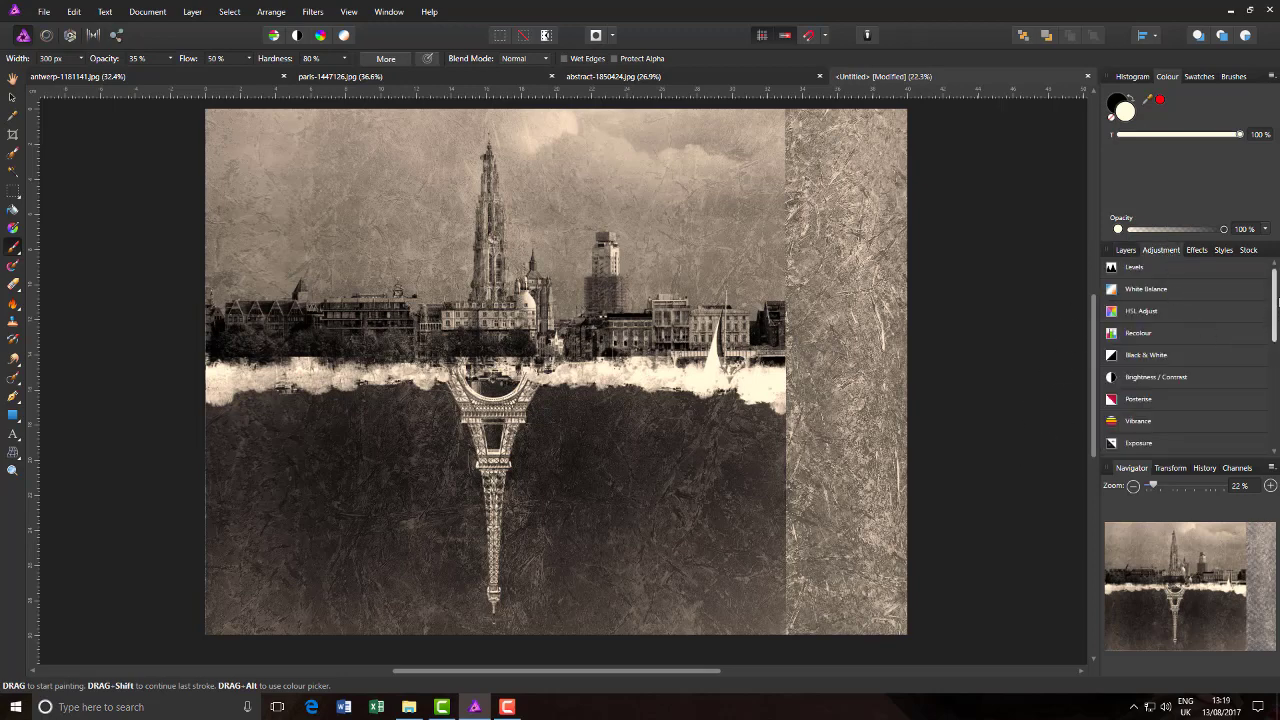
left_click_drag(1275, 310, 1277, 412)
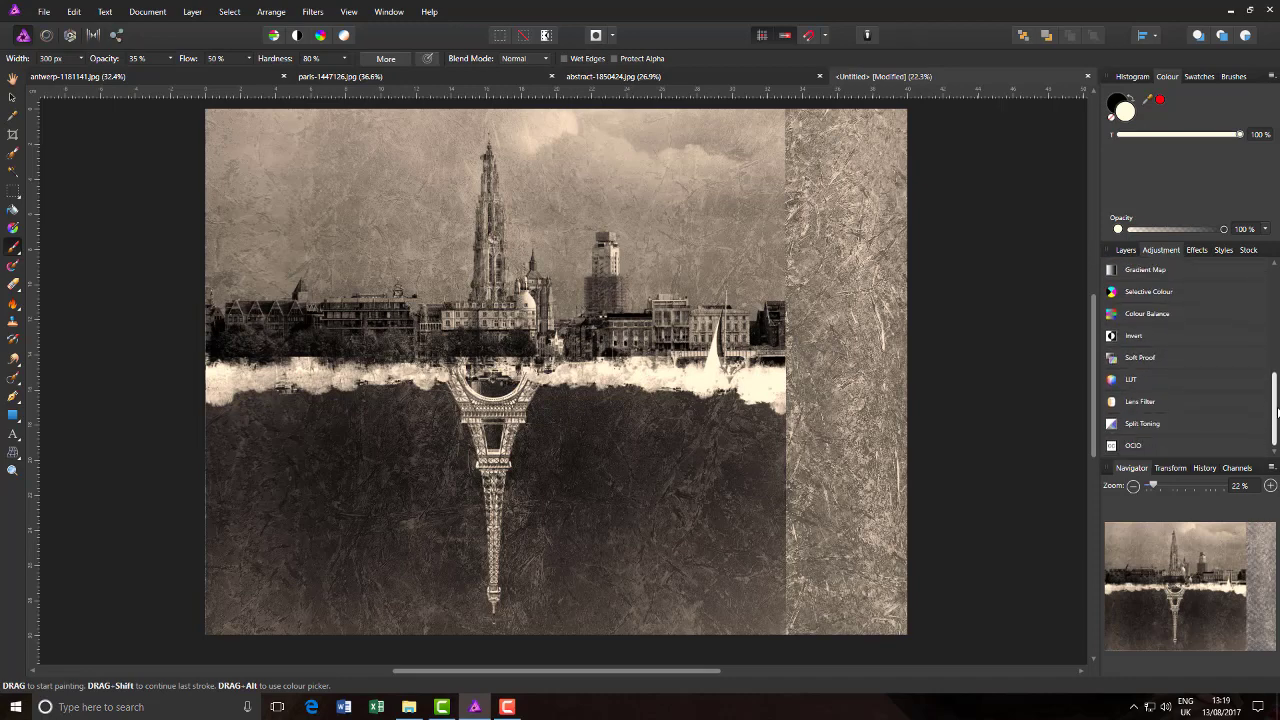
left_click(1140, 404)
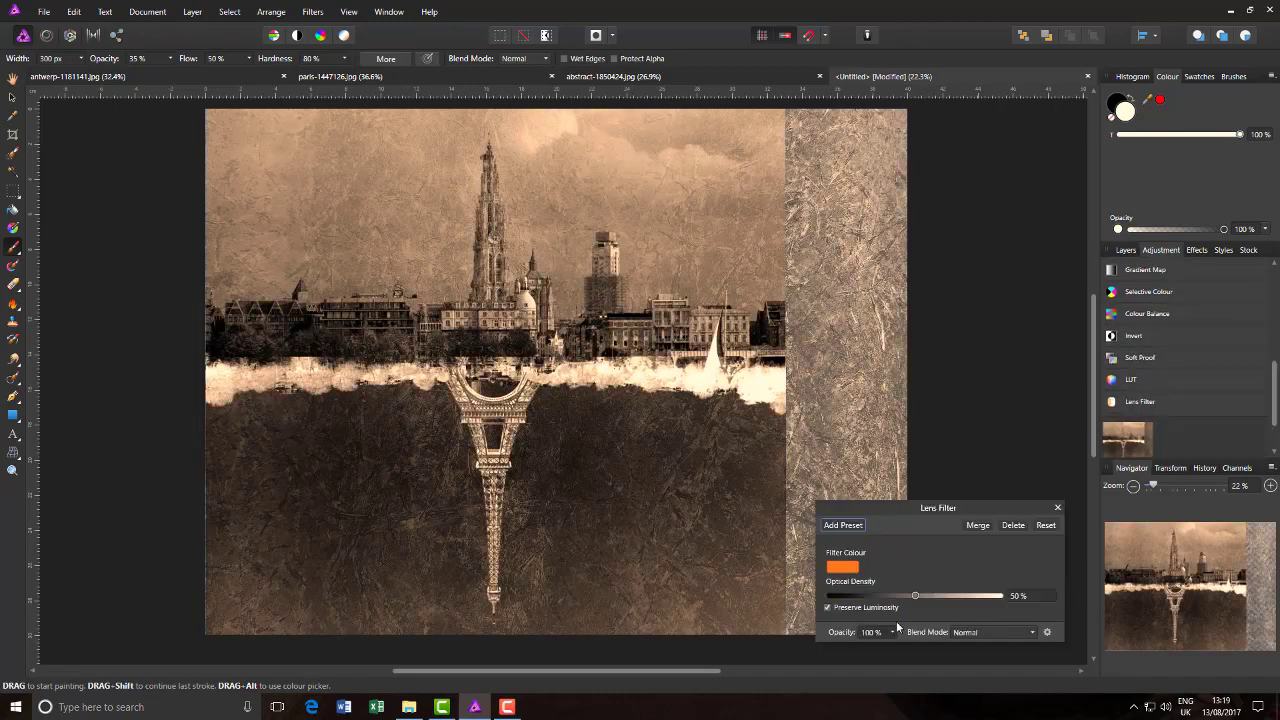
- Change the Lens Filter's colour to blue, RGB 29, 83, 255, using RGB sliders and the colour spectrum
left_click(845, 570)
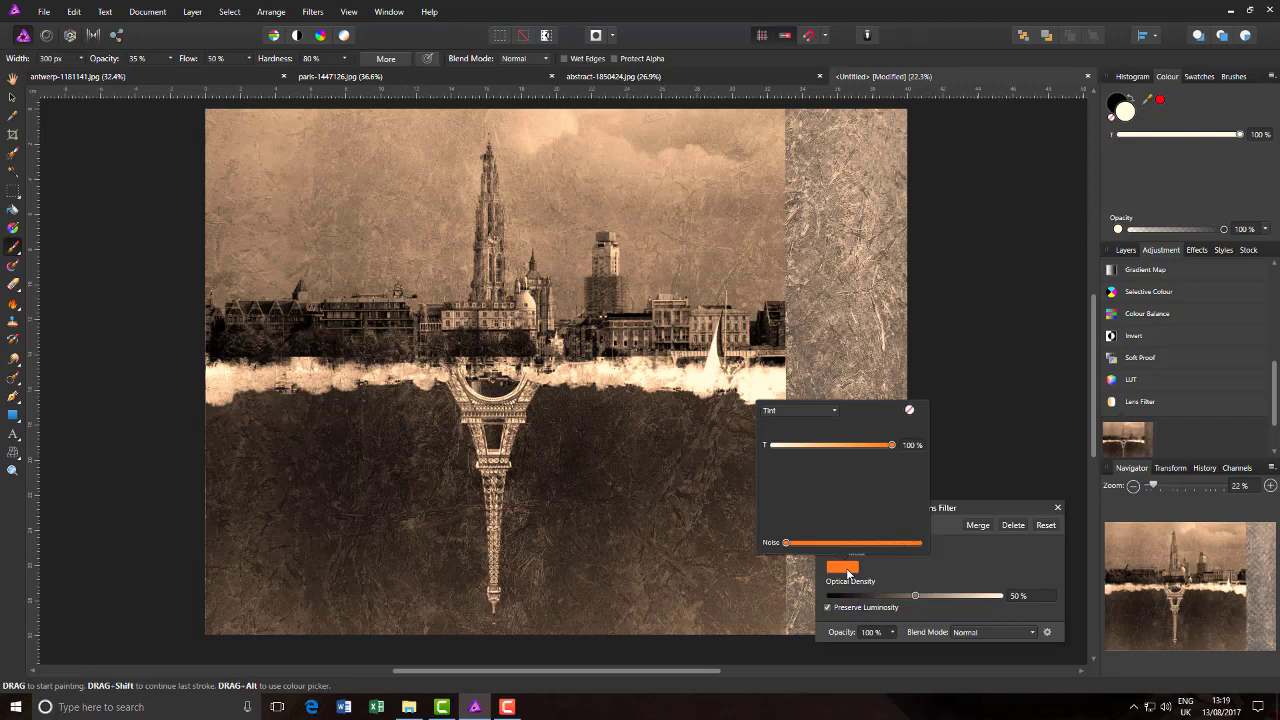
left_click(847, 572)
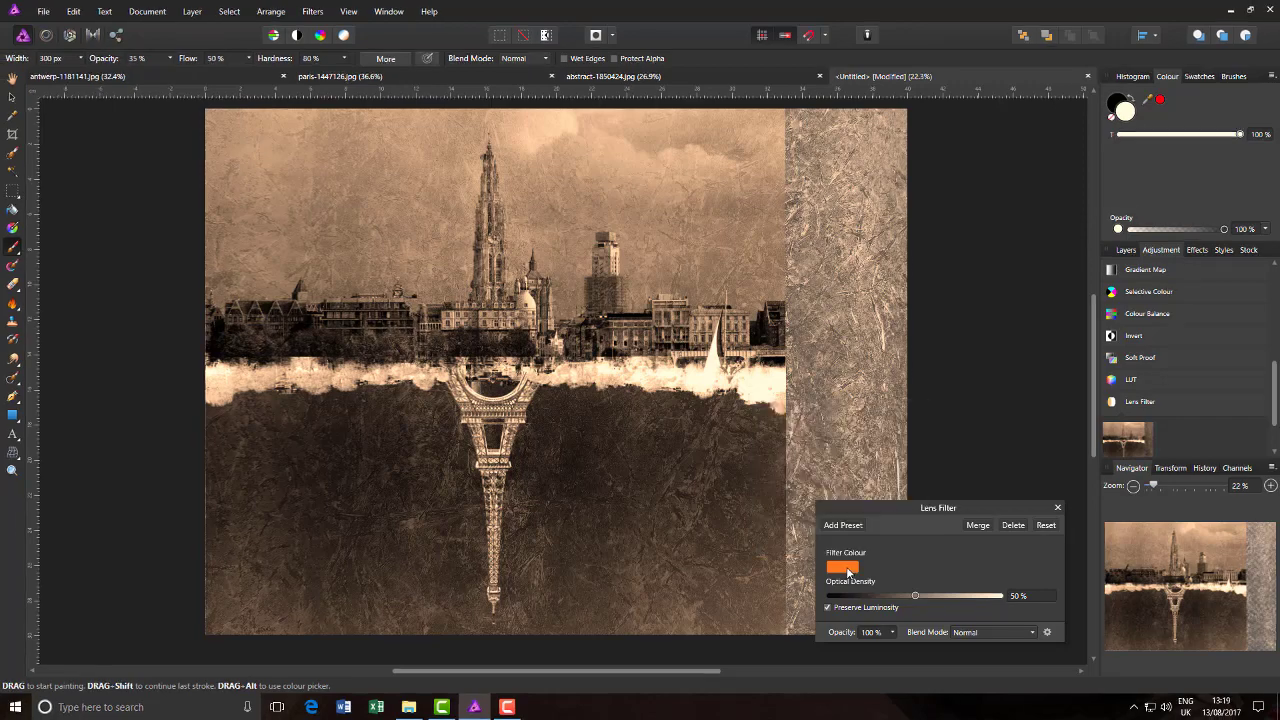
left_click(847, 572)
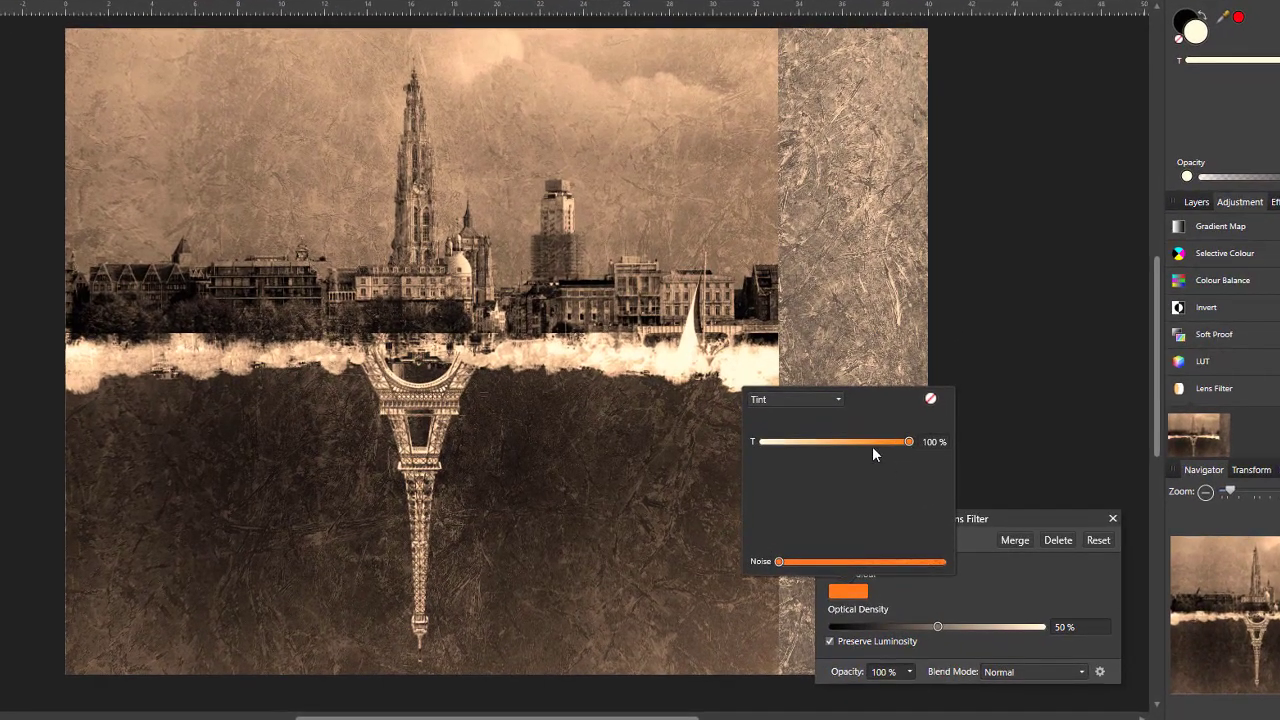
left_click(840, 400)
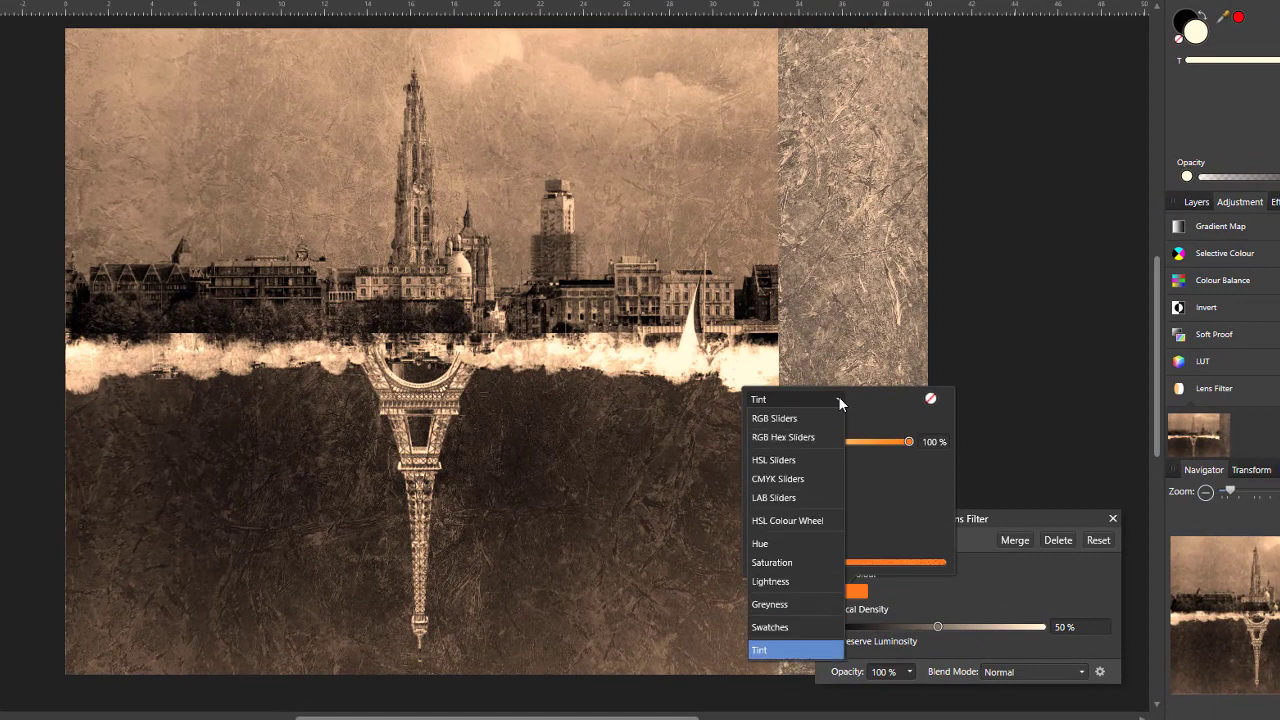
left_click(785, 424)
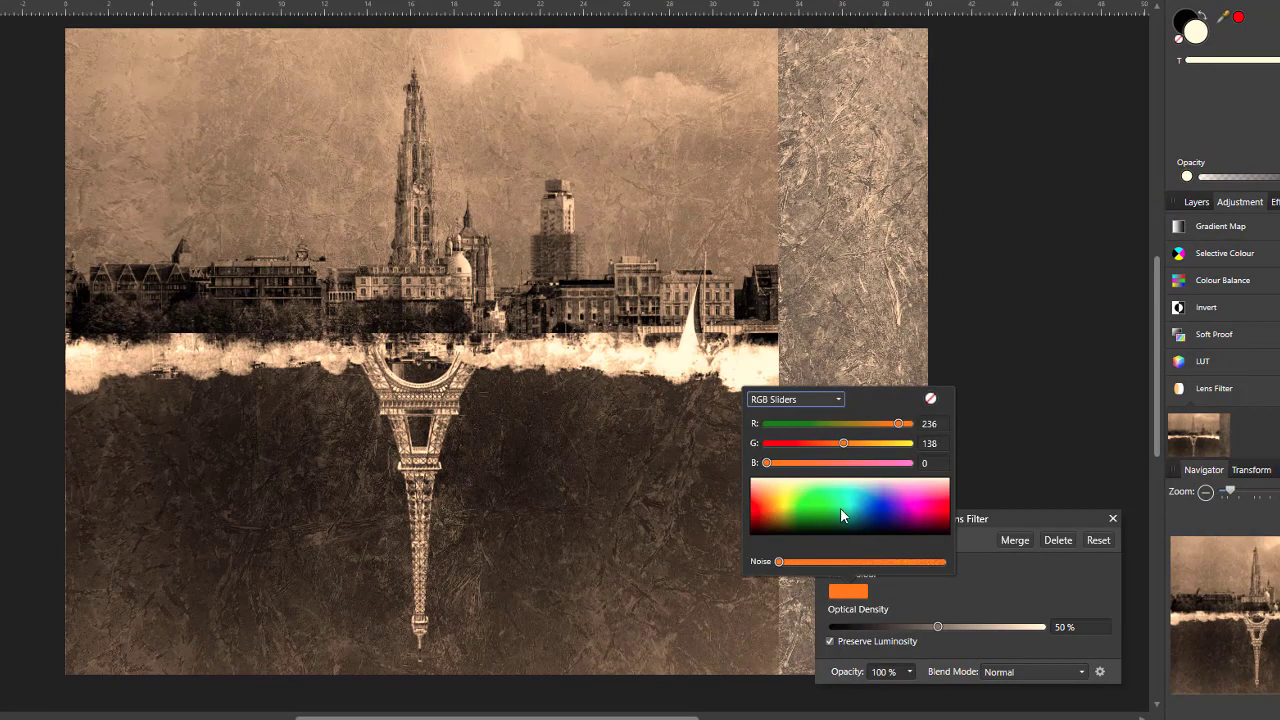
left_click(881, 503)
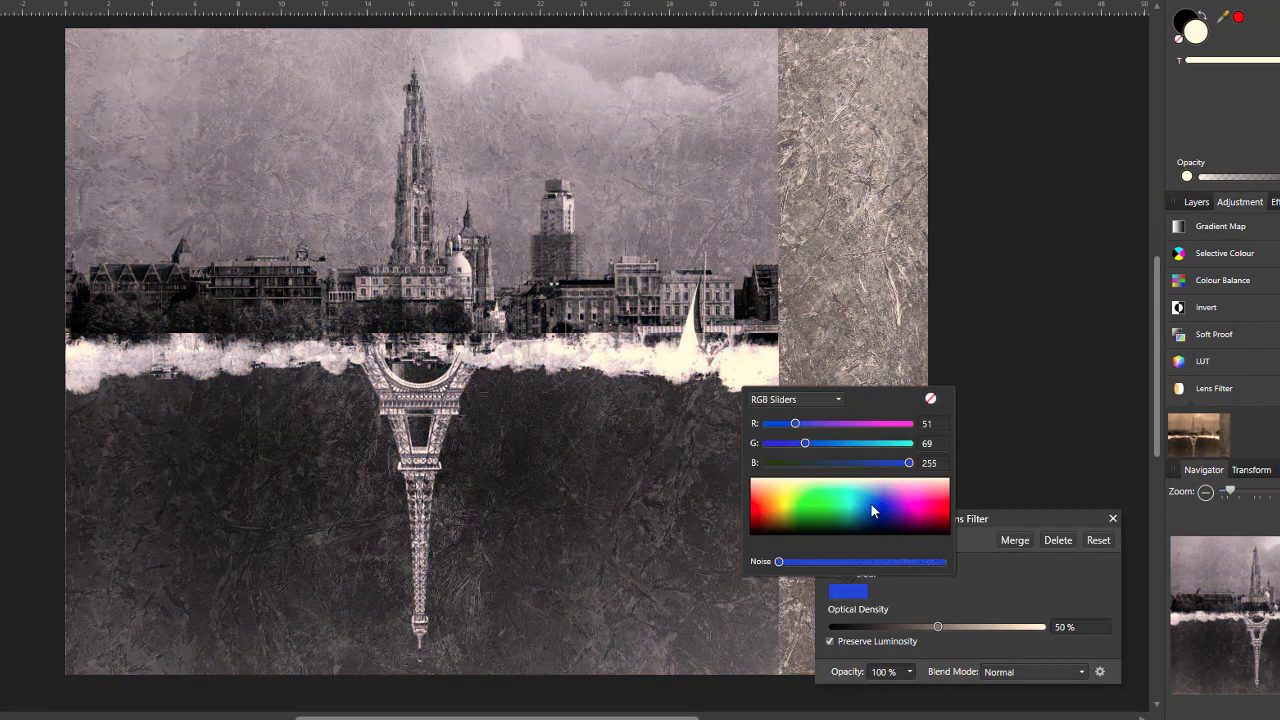
left_click(871, 510)
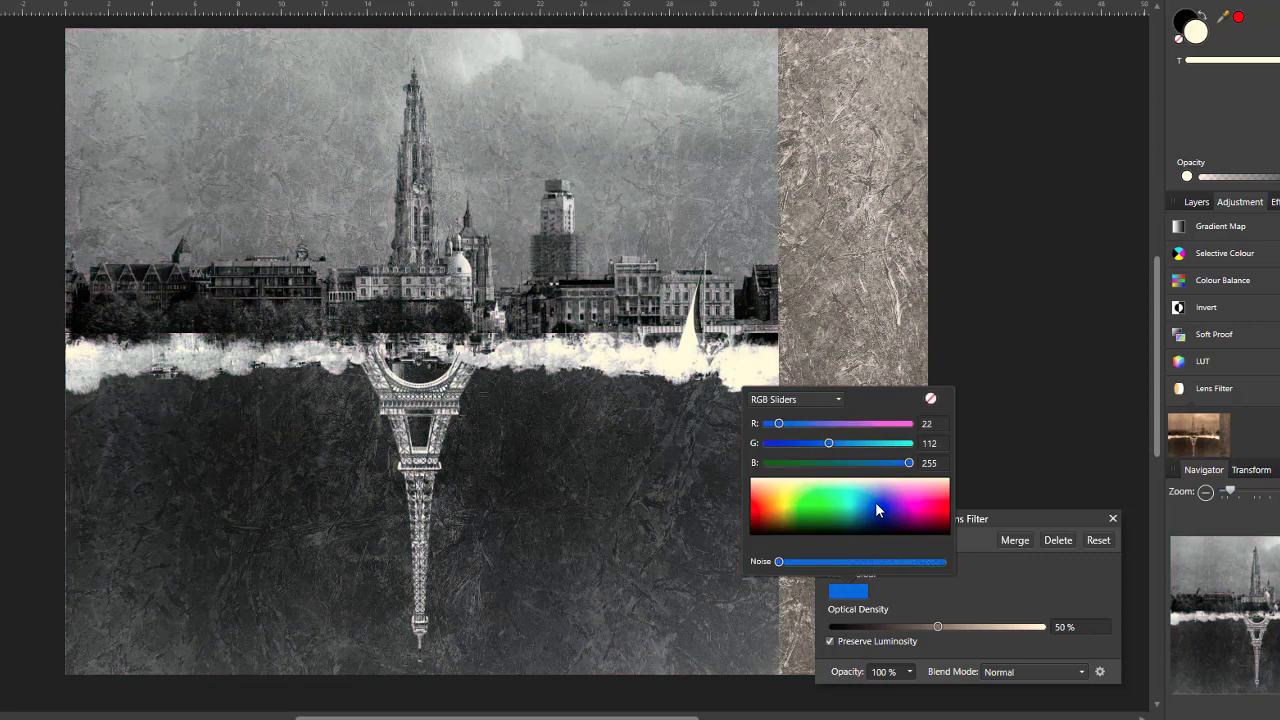
left_click(876, 504)
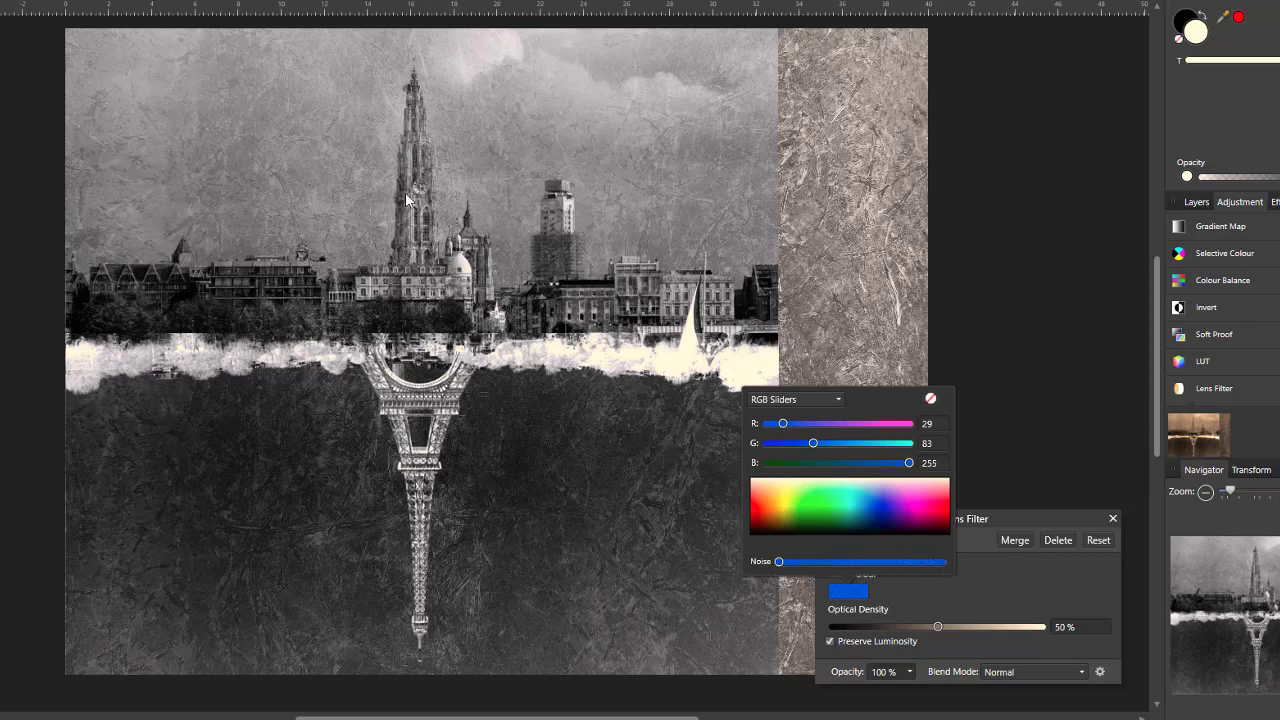
left_click(976, 556)
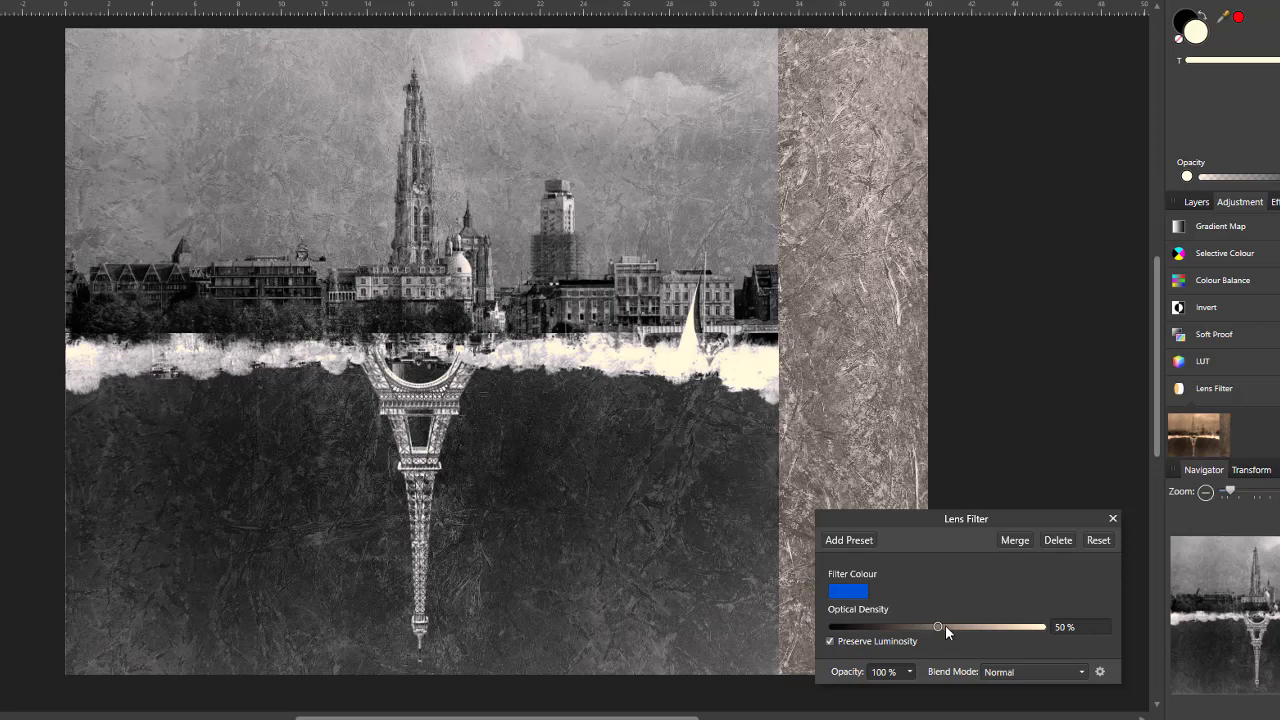
- Adjust the Lens Filter's optical density for a subtle cool blue-grey tone and close its settings
left_click_drag(941, 628, 1012, 629)
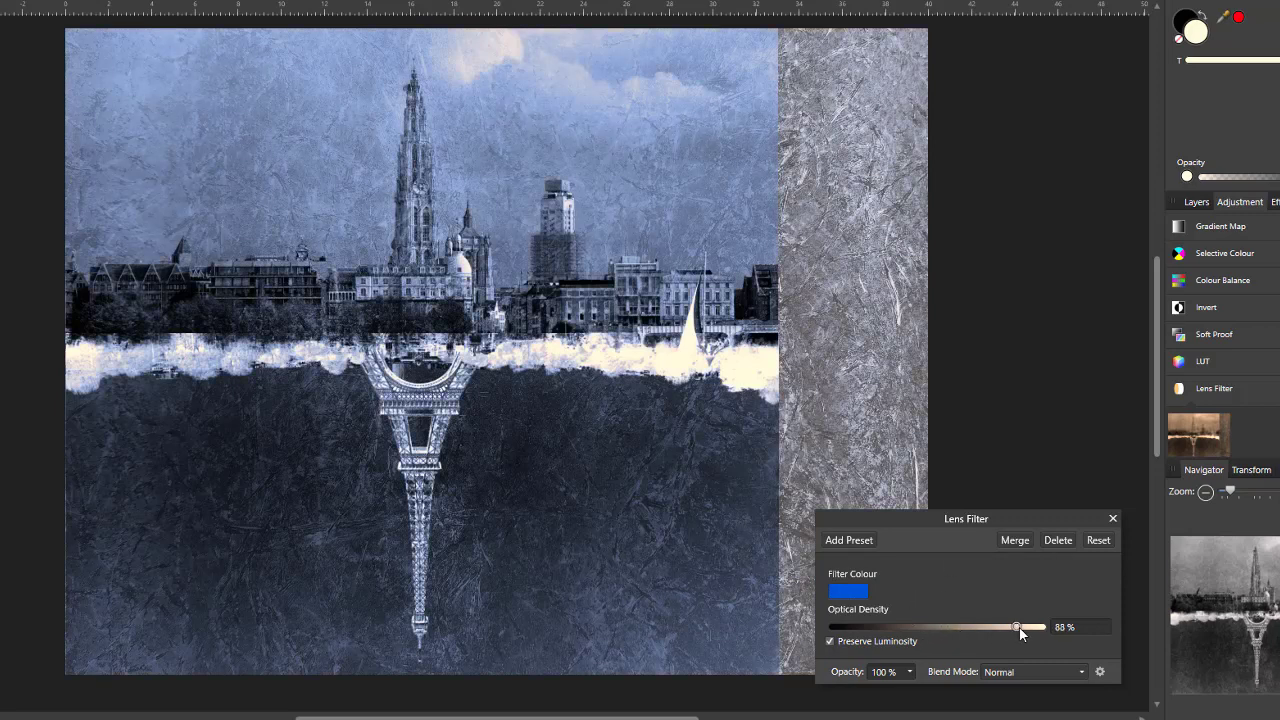
left_click_drag(922, 627, 878, 631)
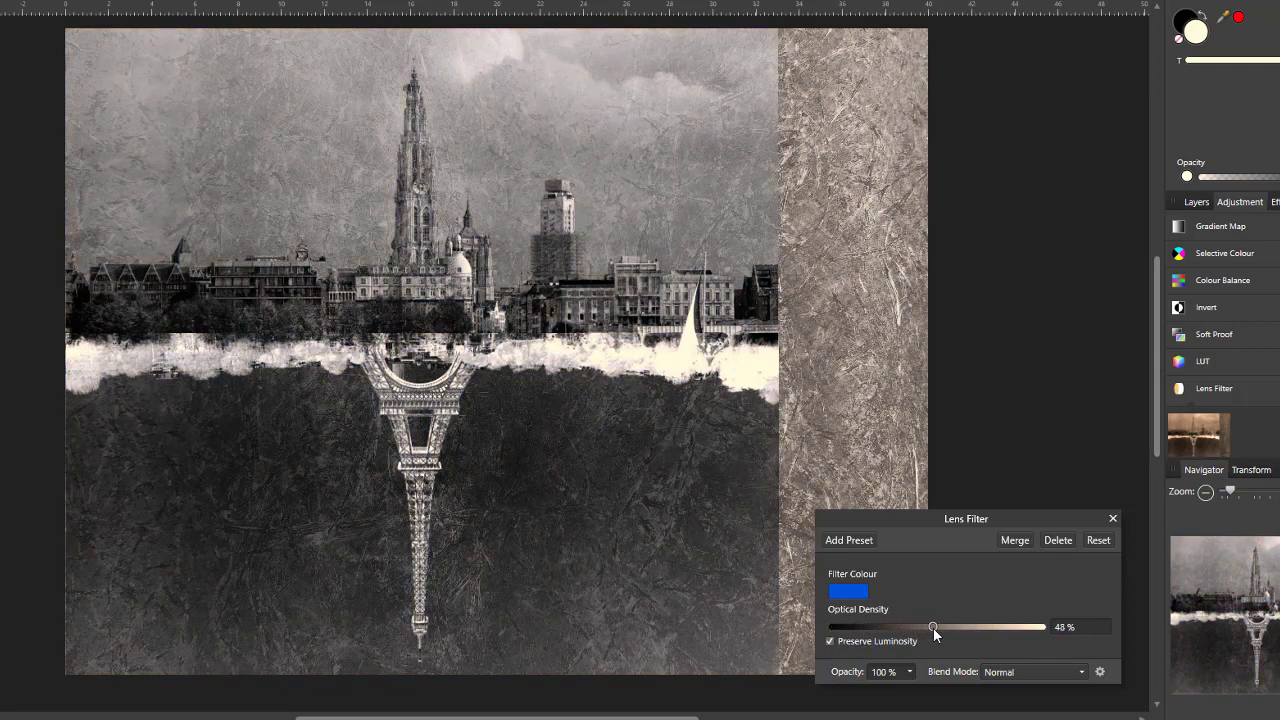
left_click_drag(933, 627, 939, 626)
left_click(1111, 519)
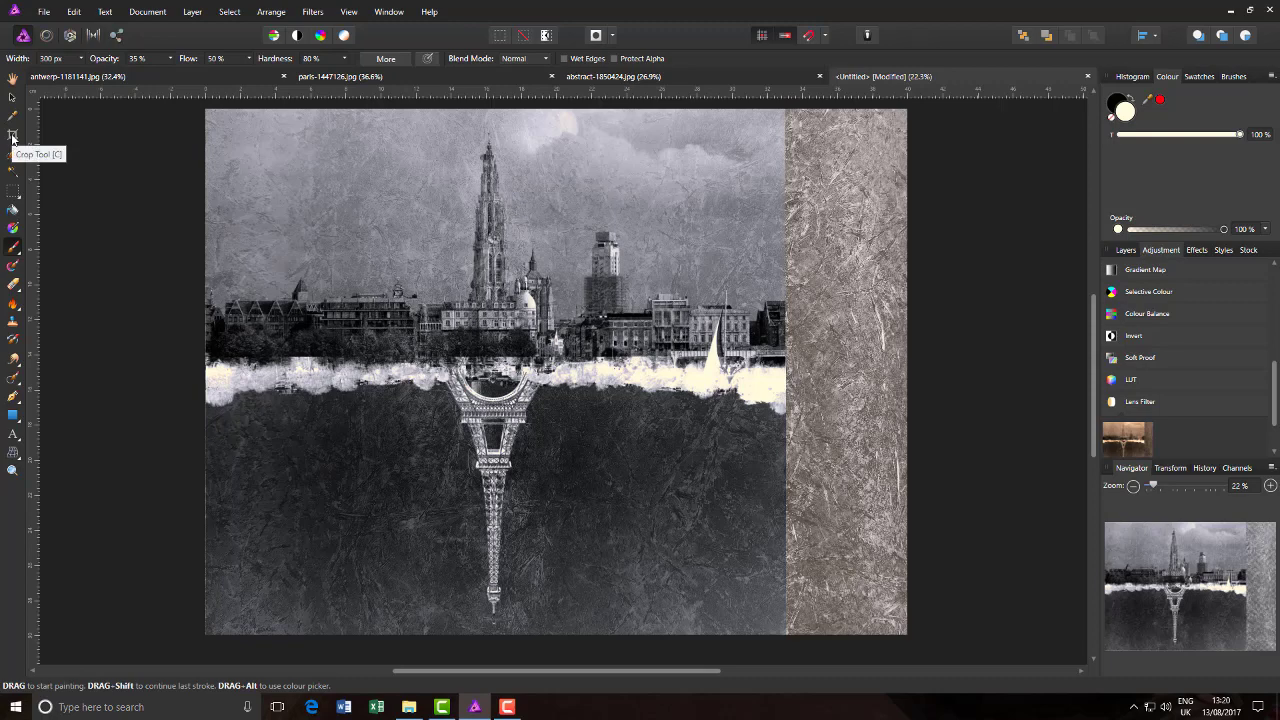
- Crop the canvas to 3877 × 3543 px, removing the texture-only strip beside the skyline and a sliver along the opposite edge
left_click(12, 136)
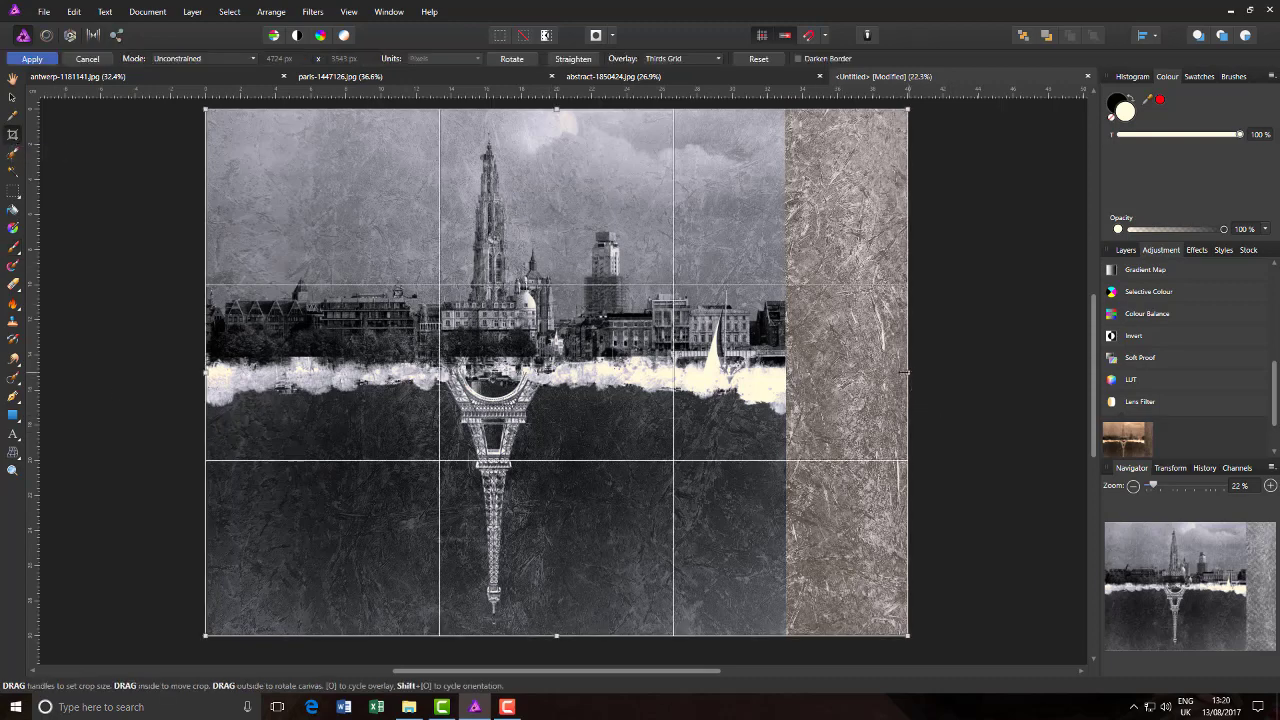
left_click_drag(905, 372, 784, 389)
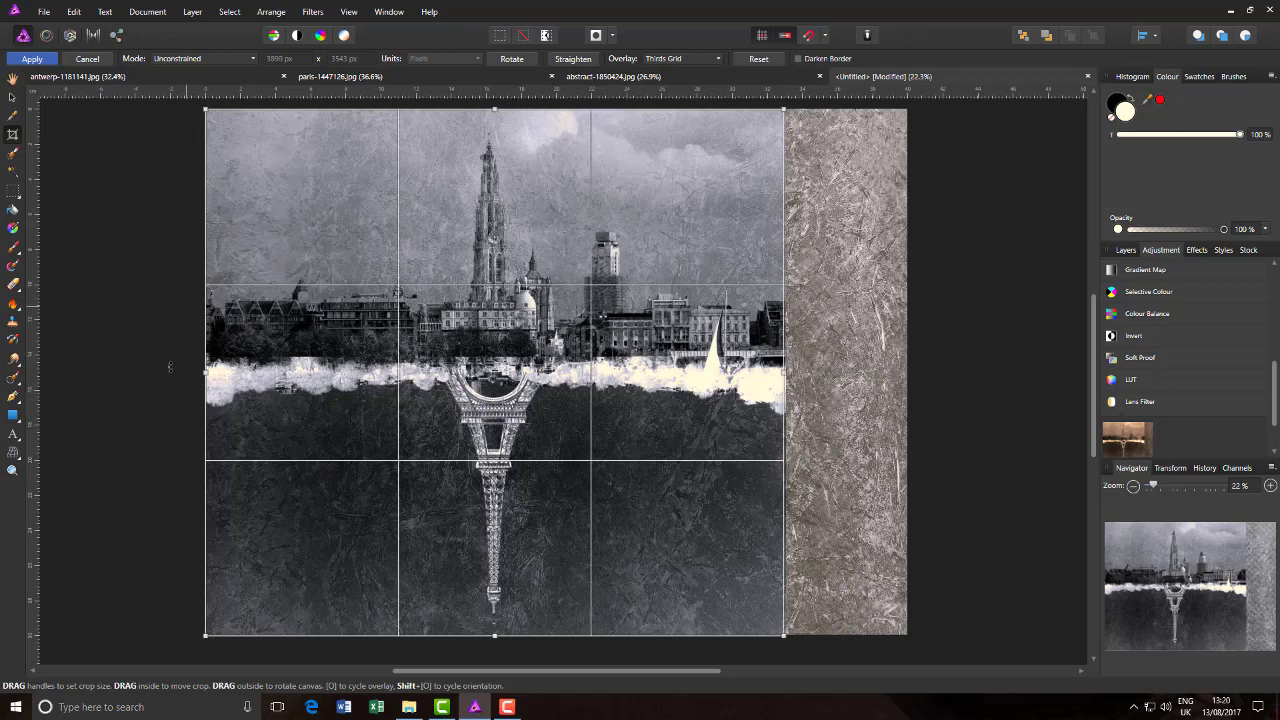
left_click_drag(206, 372, 208, 372)
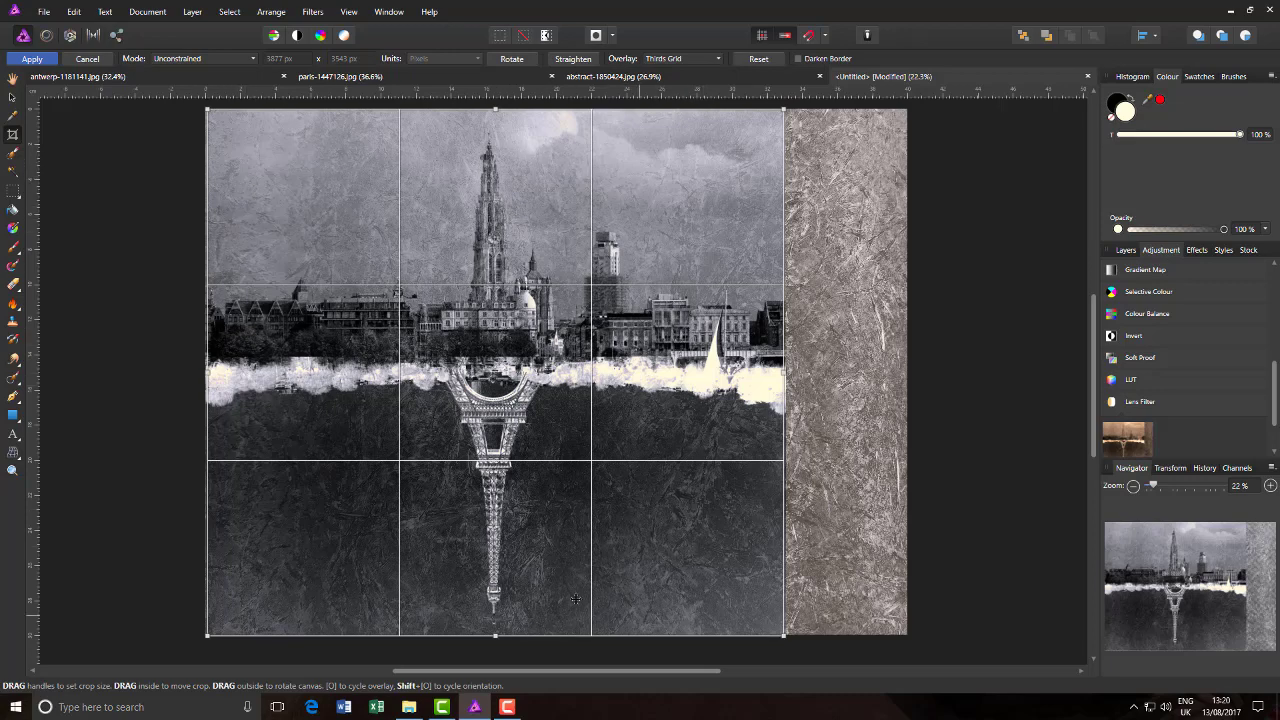
key("Return")
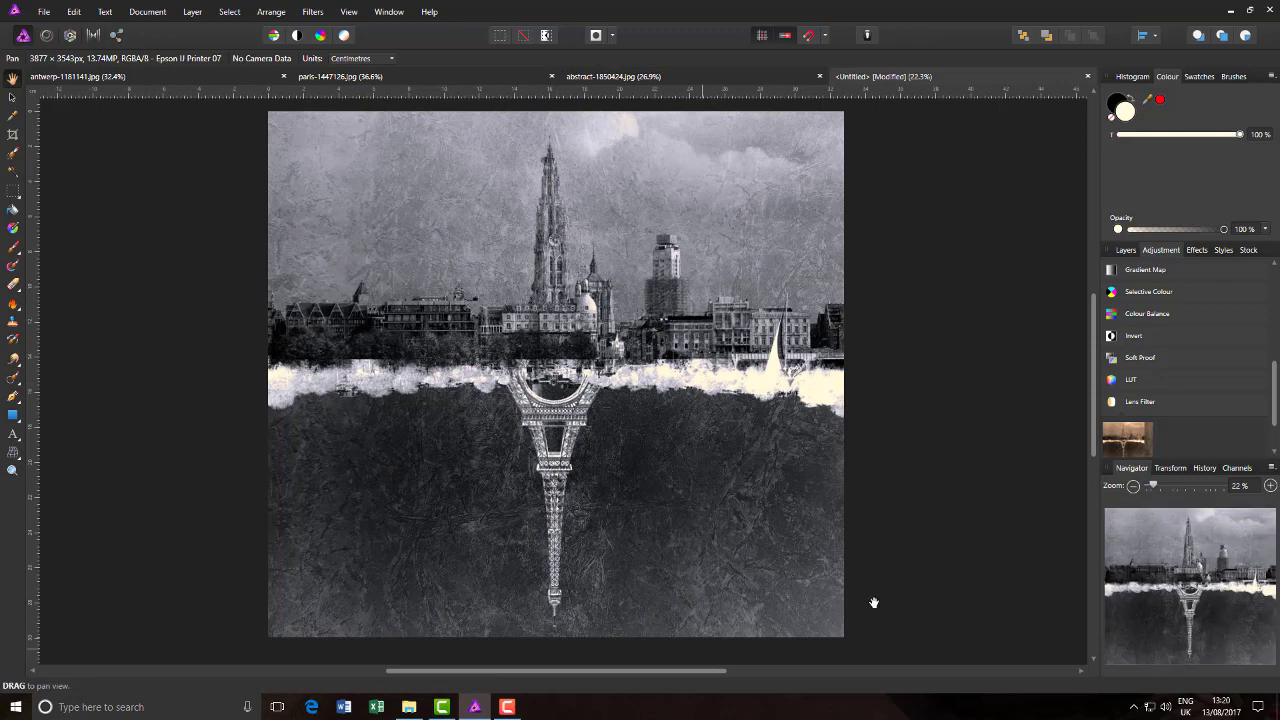